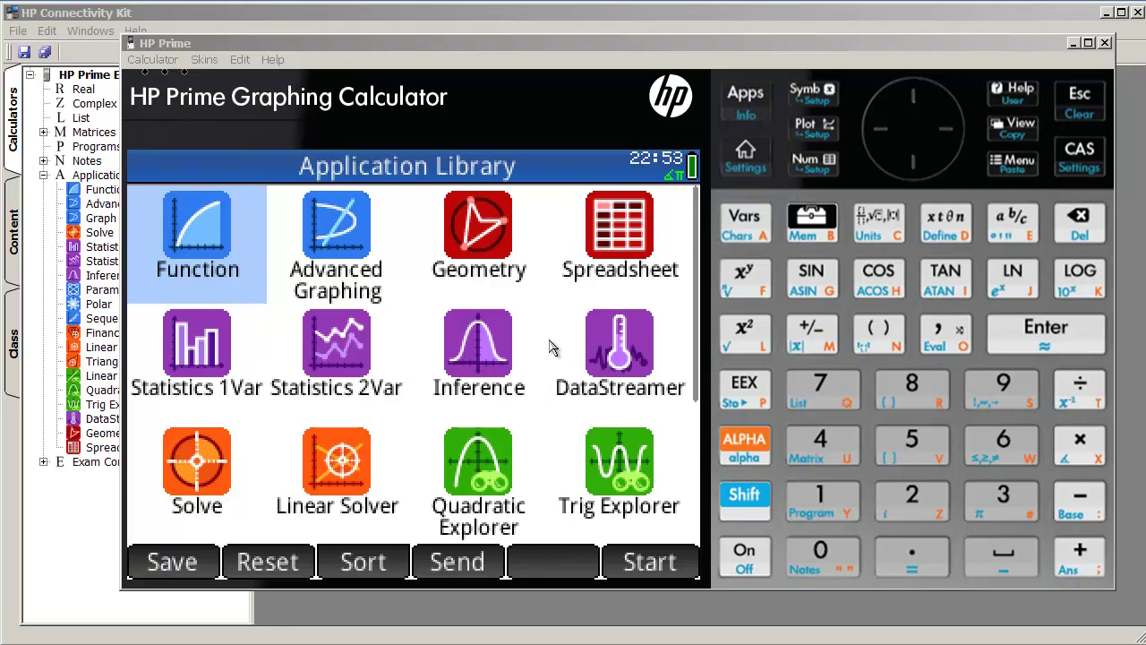
Drag within the calculator to reach the Function app's empty F1–F7 definitions
left_click_drag(397, 358, 430, 408)
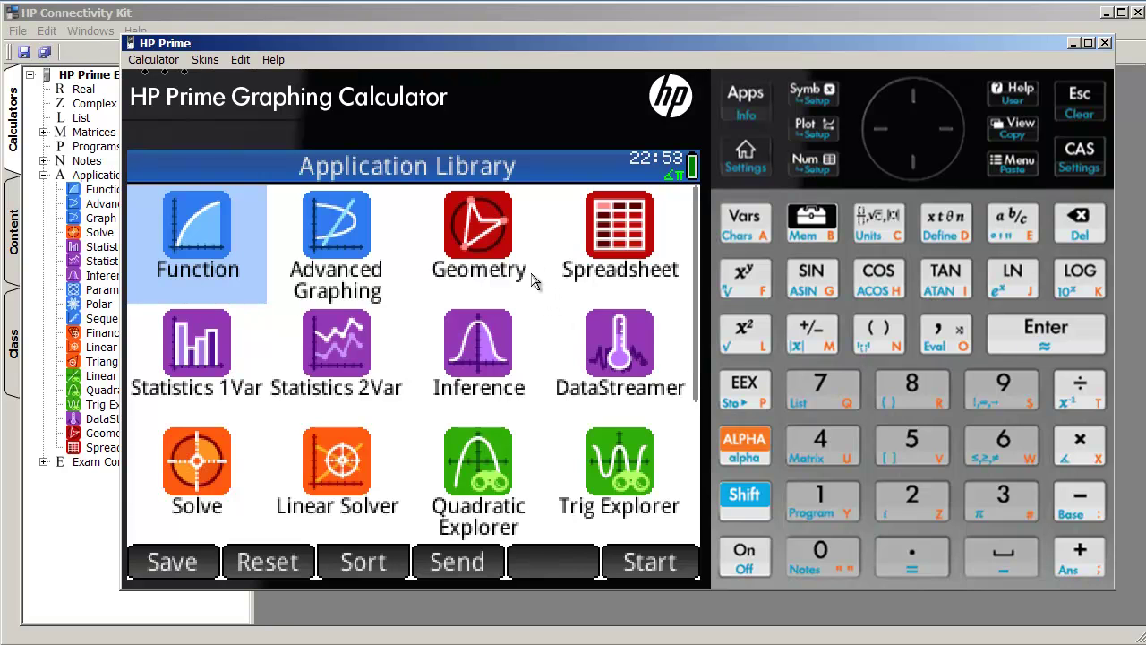
left_click_drag(415, 375, 432, 452)
left_click(223, 242)
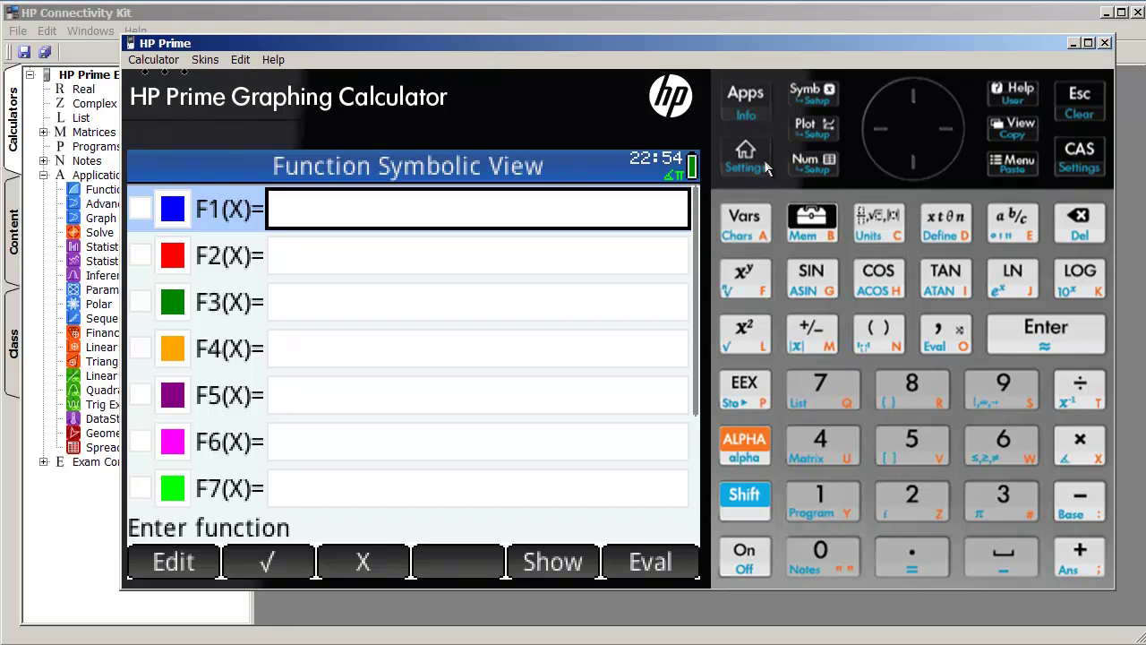
Preview Advanced Graphing and Geometry, returning to the Application Library after each
left_click(745, 98)
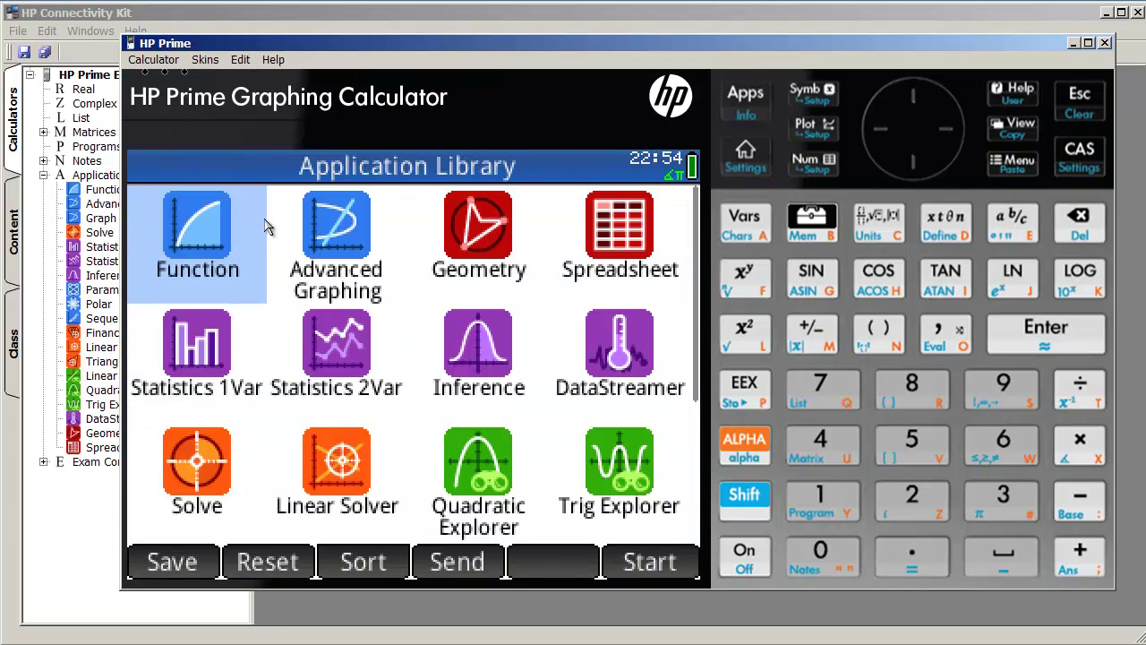
left_click(329, 243)
left_click(736, 119)
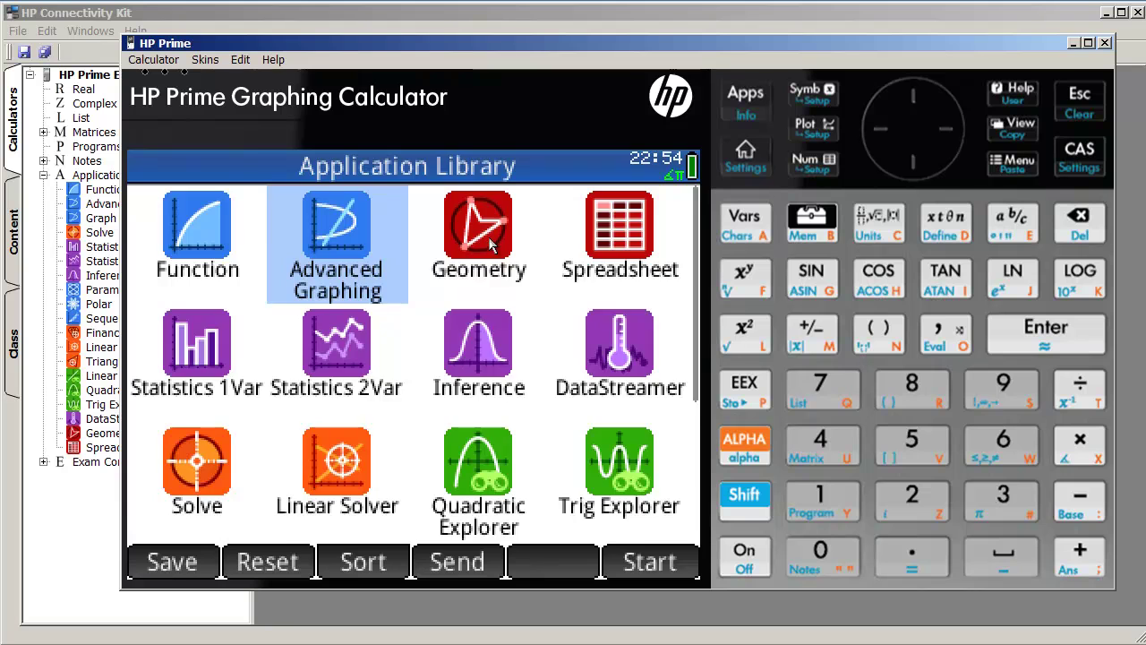
left_click(742, 106)
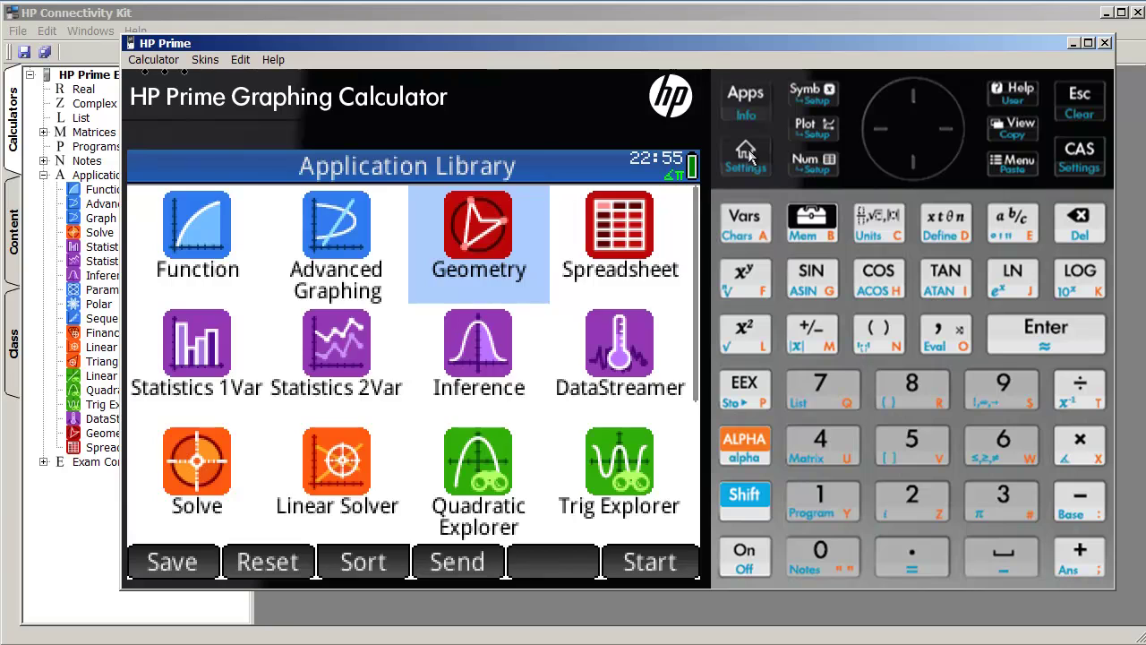
Start Geometry, then switch CAS → Home → CAS, ending on an empty CAS view
key("Return")
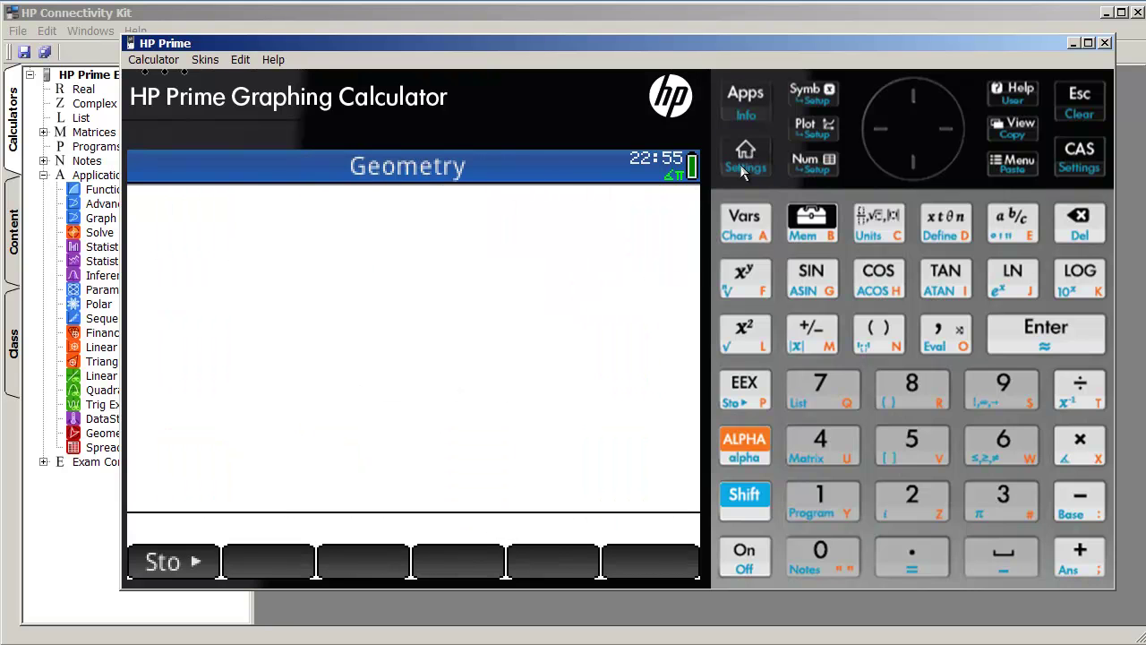
left_click(1077, 153)
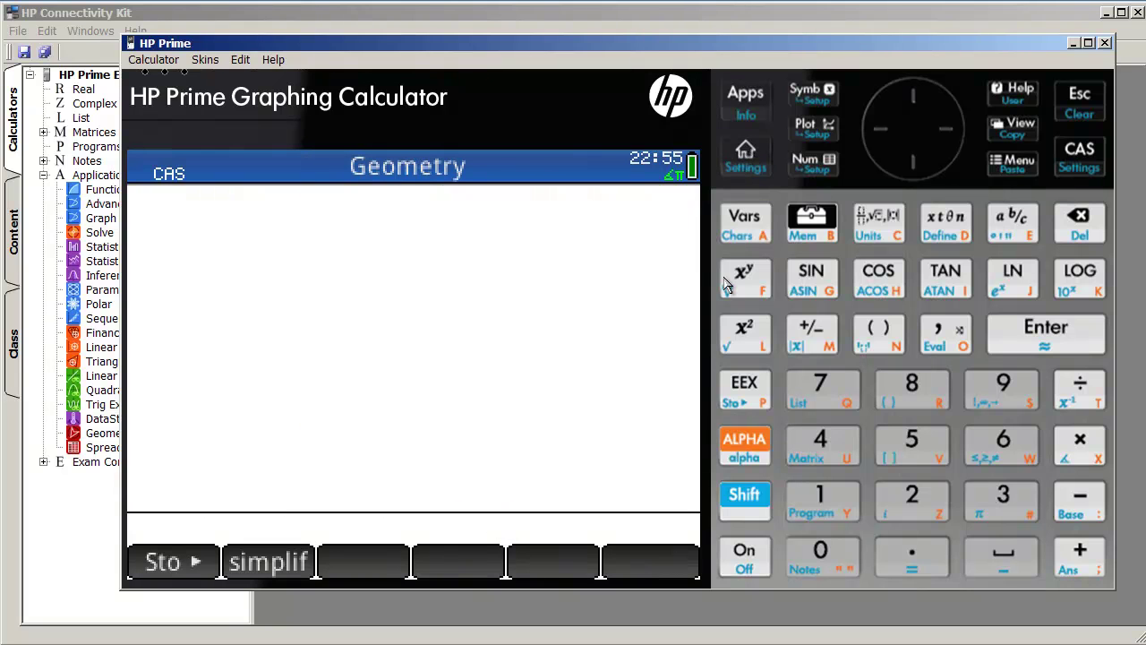
left_click(751, 167)
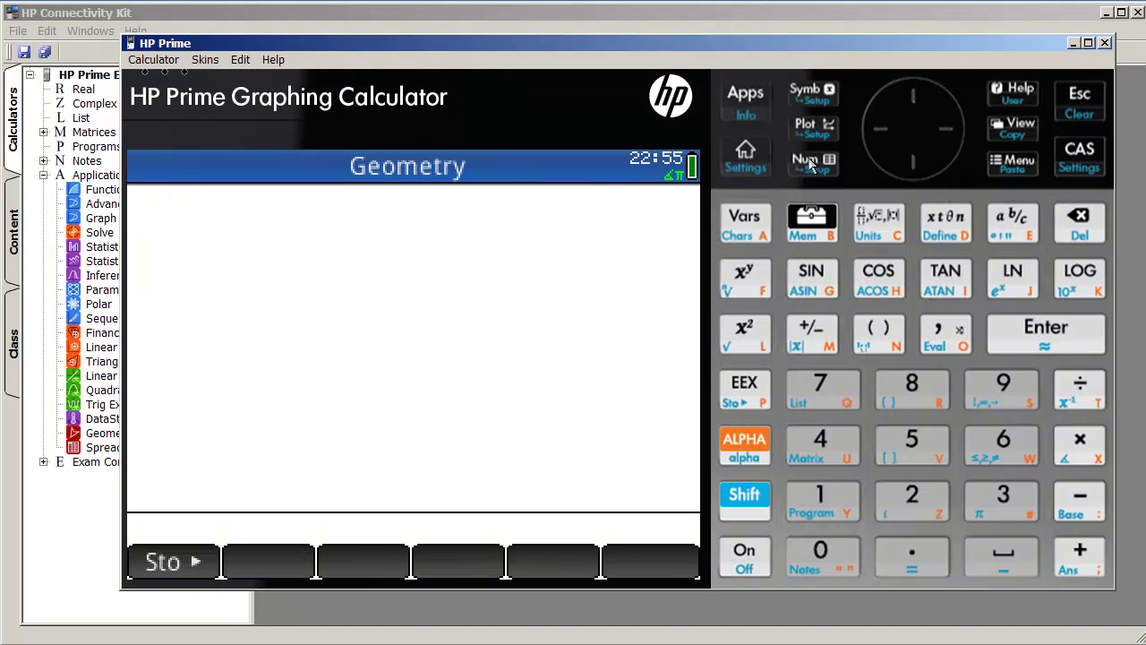
left_click(1078, 152)
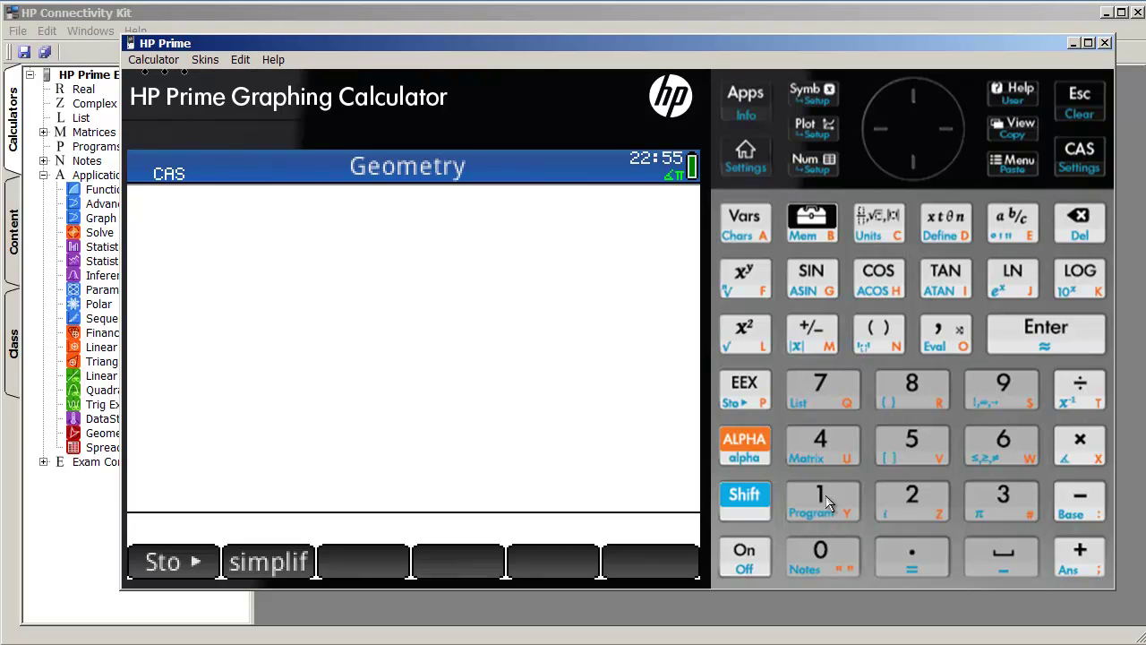
Open the Function app and enter F1(X) as X to a power times 3 times X
left_click(740, 110)
left_click(206, 229)
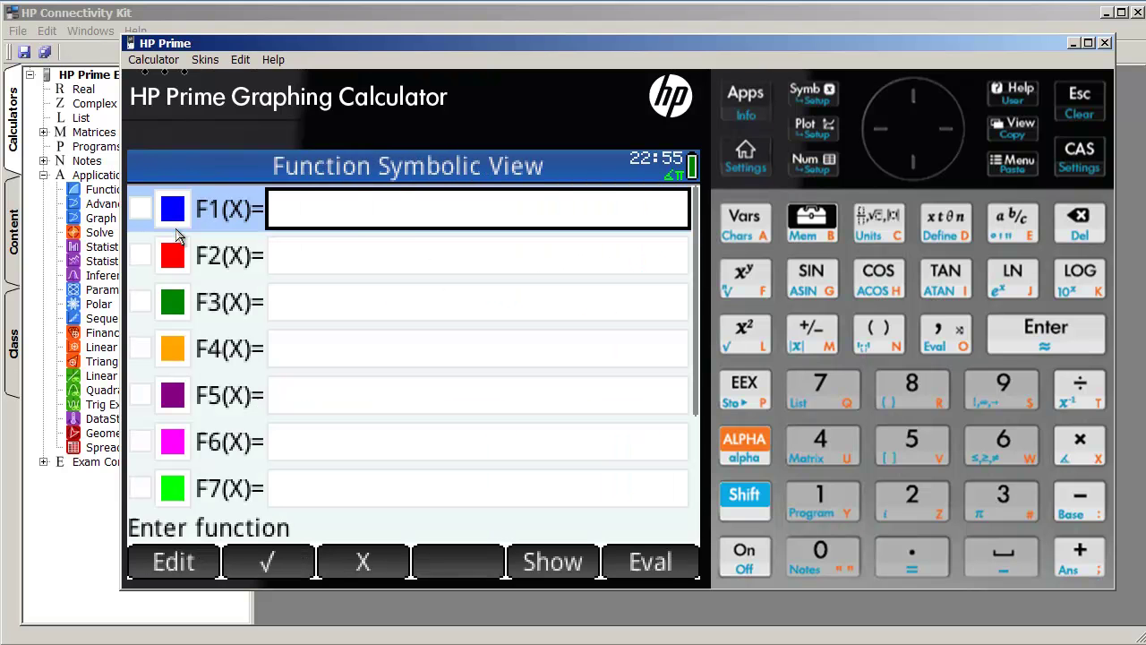
left_click(815, 103)
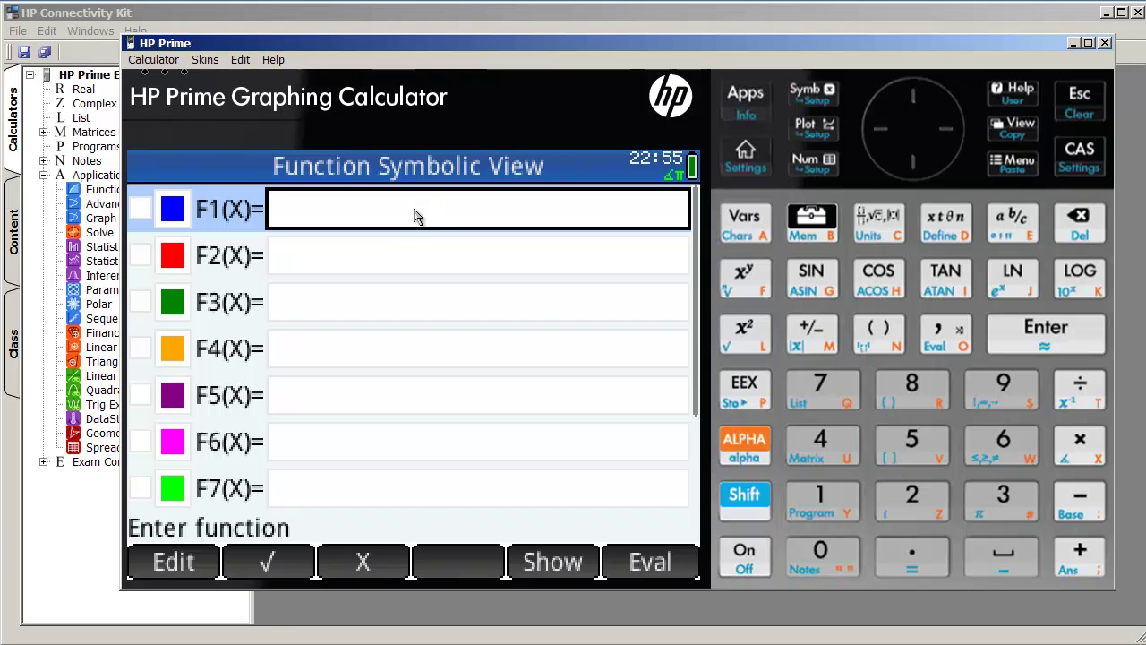
left_click(331, 559)
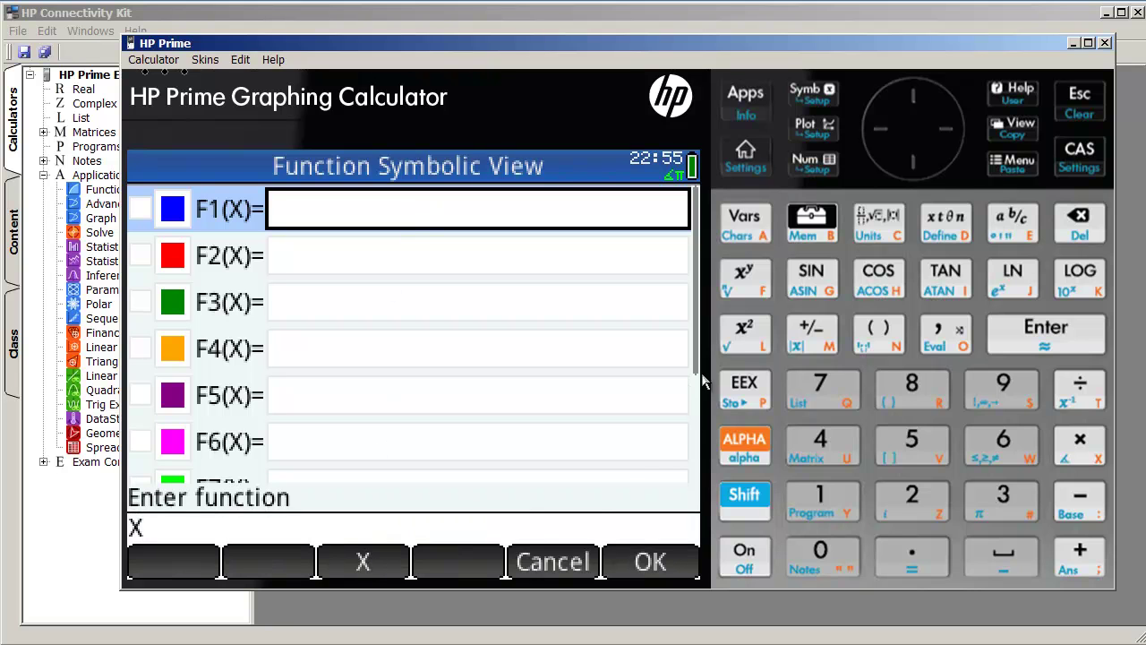
left_click(759, 283)
double_click(895, 501)
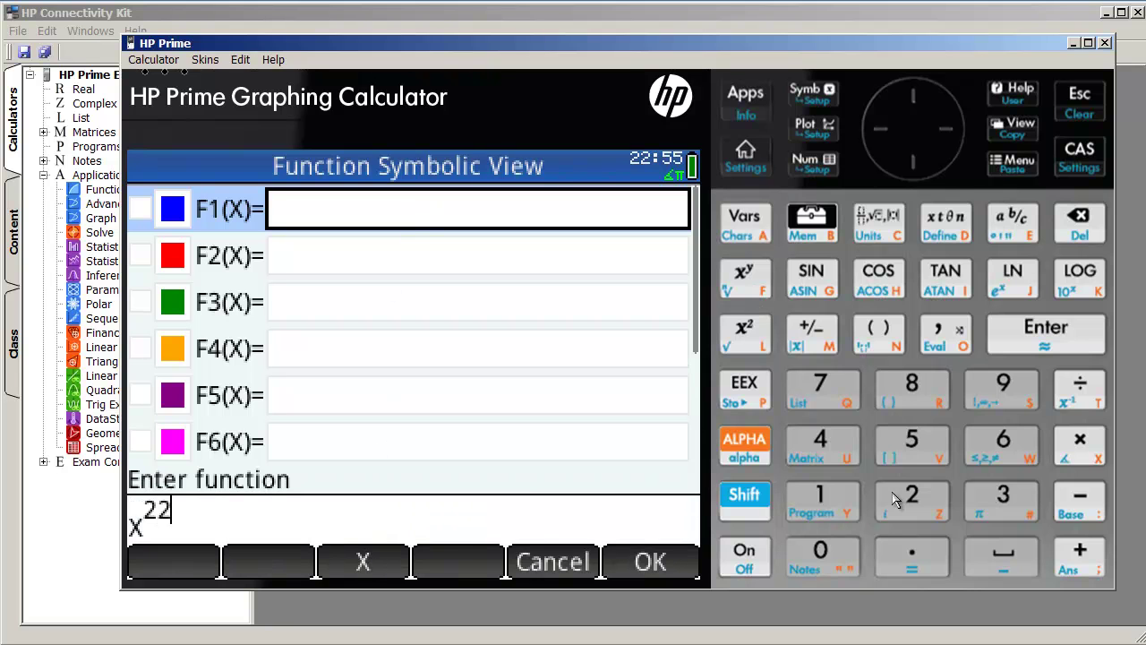
left_click(954, 131)
left_click(1001, 498)
left_click(1078, 443)
left_click(931, 244)
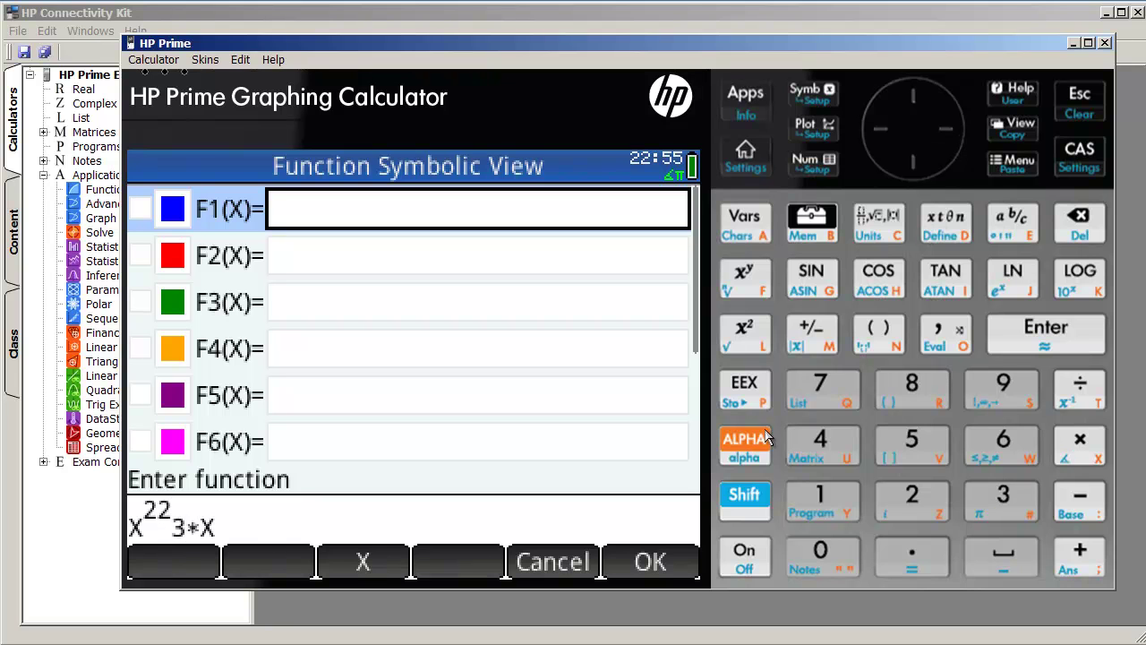
left_click(651, 566)
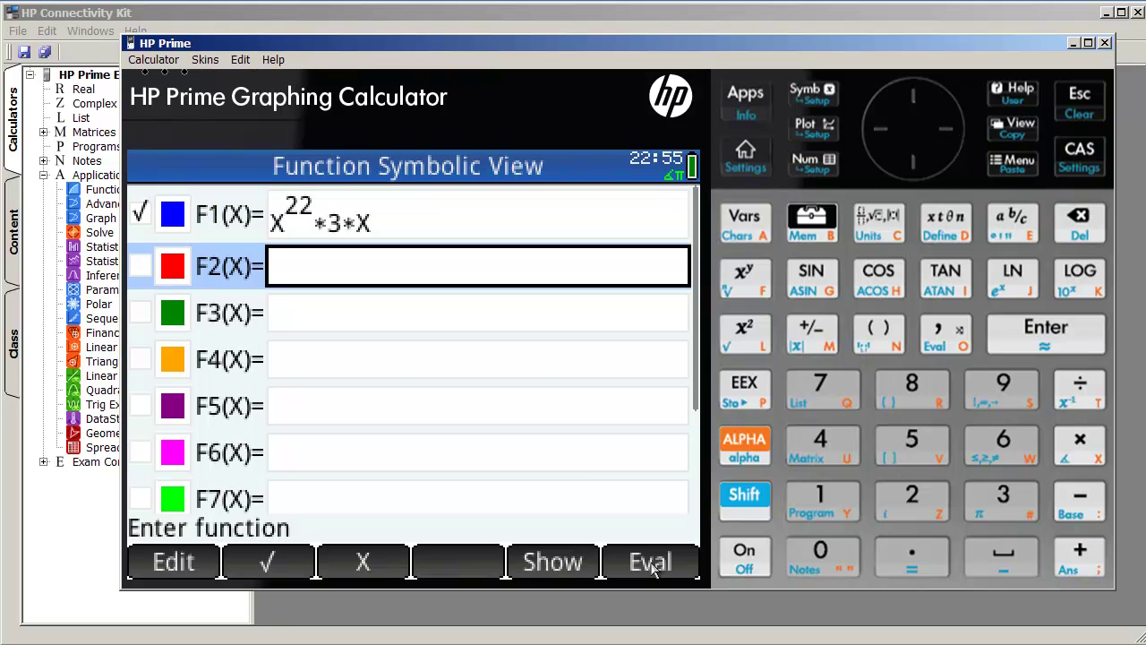
Edit F1 to delete the extra 2 in the exponent, leaving X^2*3*X
left_click(362, 227)
left_click(184, 562)
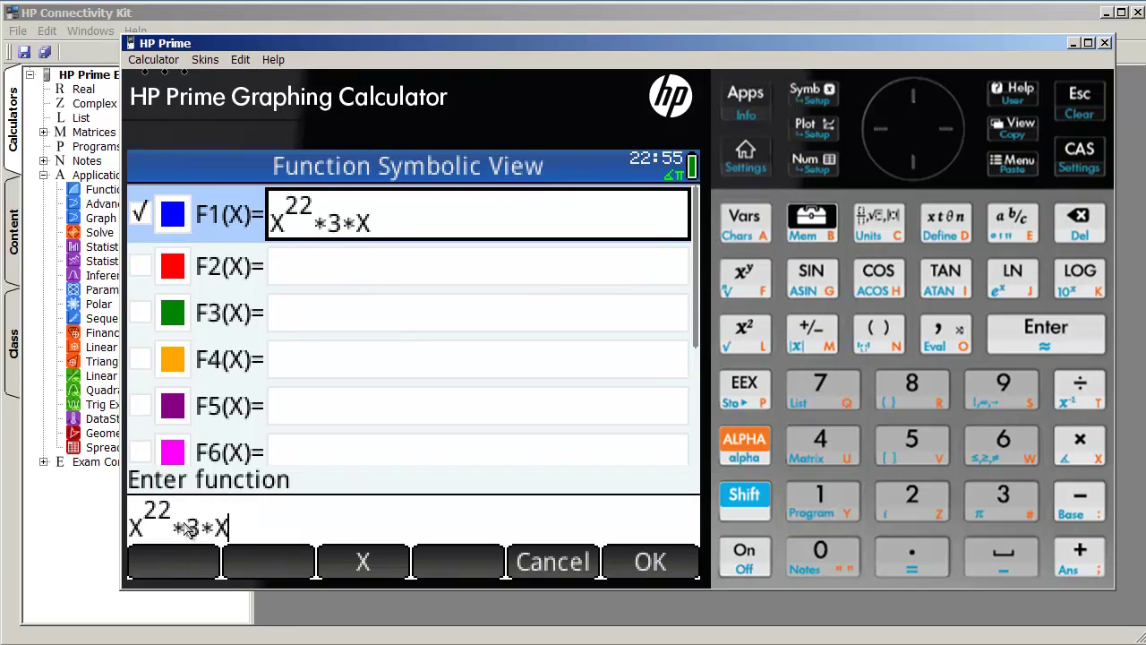
left_click(1063, 242)
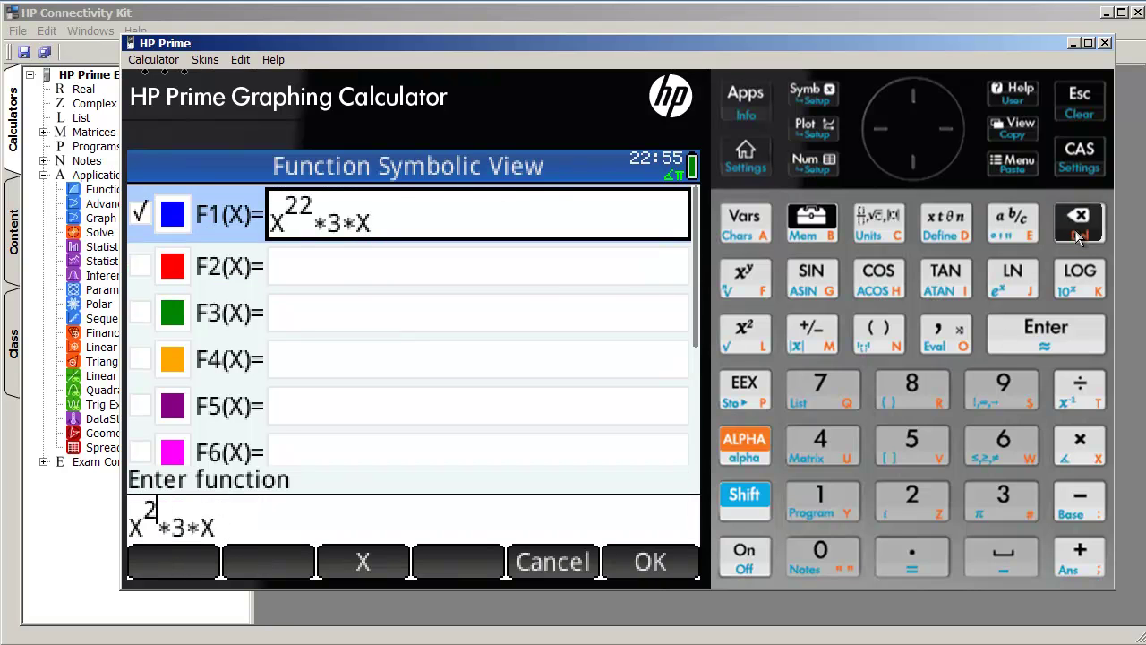
left_click(1049, 329)
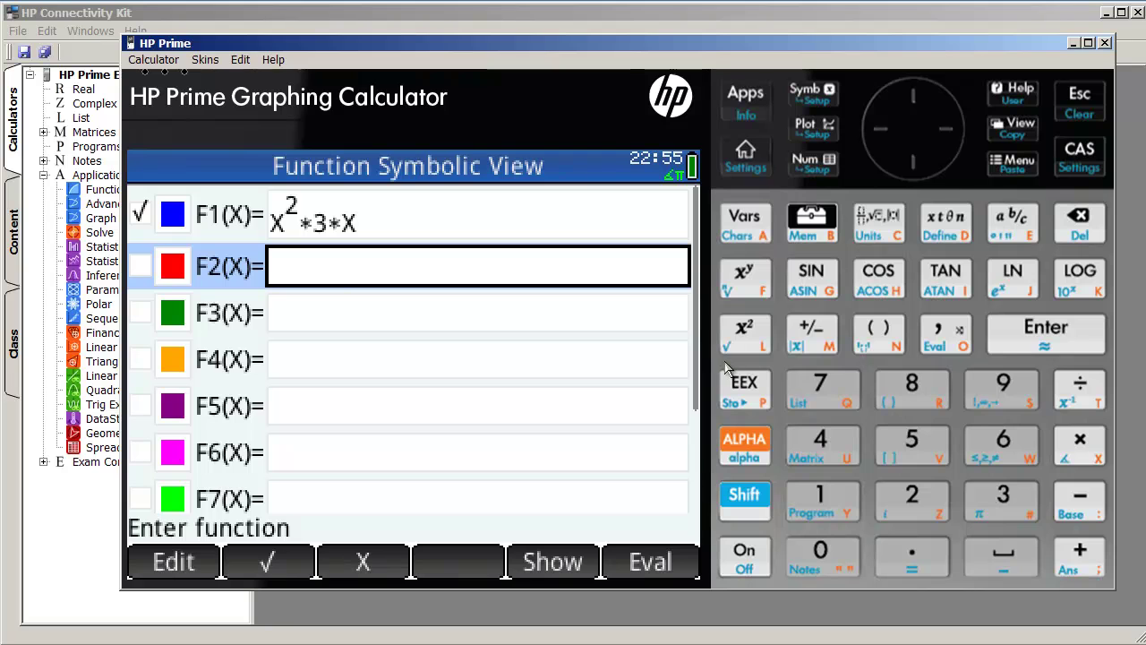
left_click(422, 223)
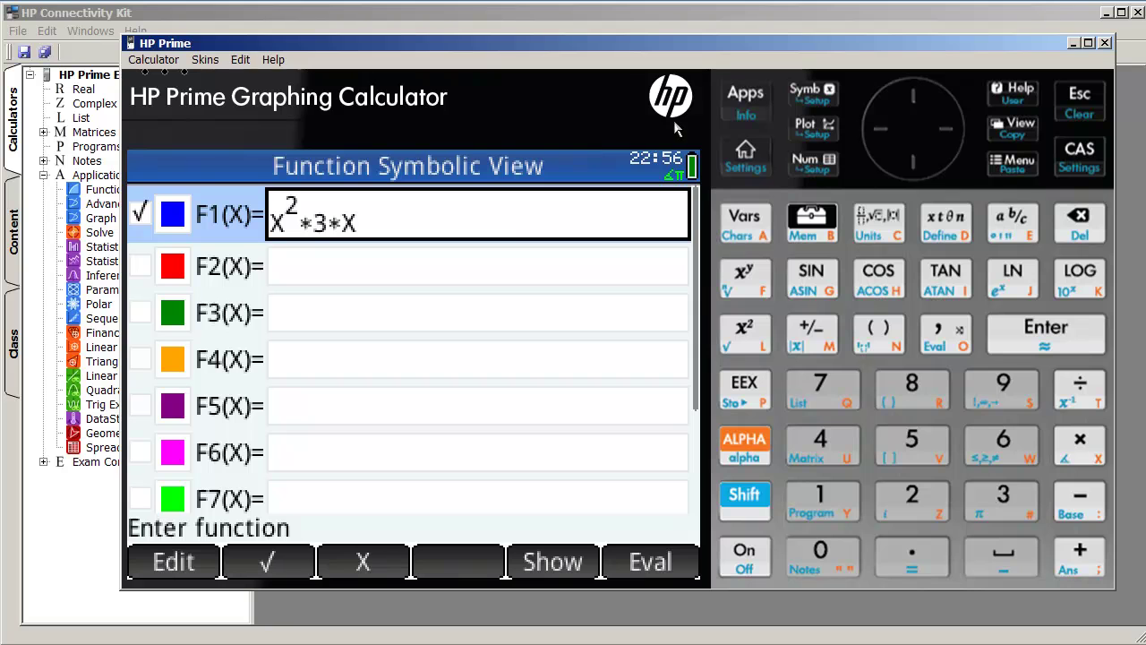
Open and close the Function Symbolic Setup twice
left_click(752, 503)
left_click(811, 103)
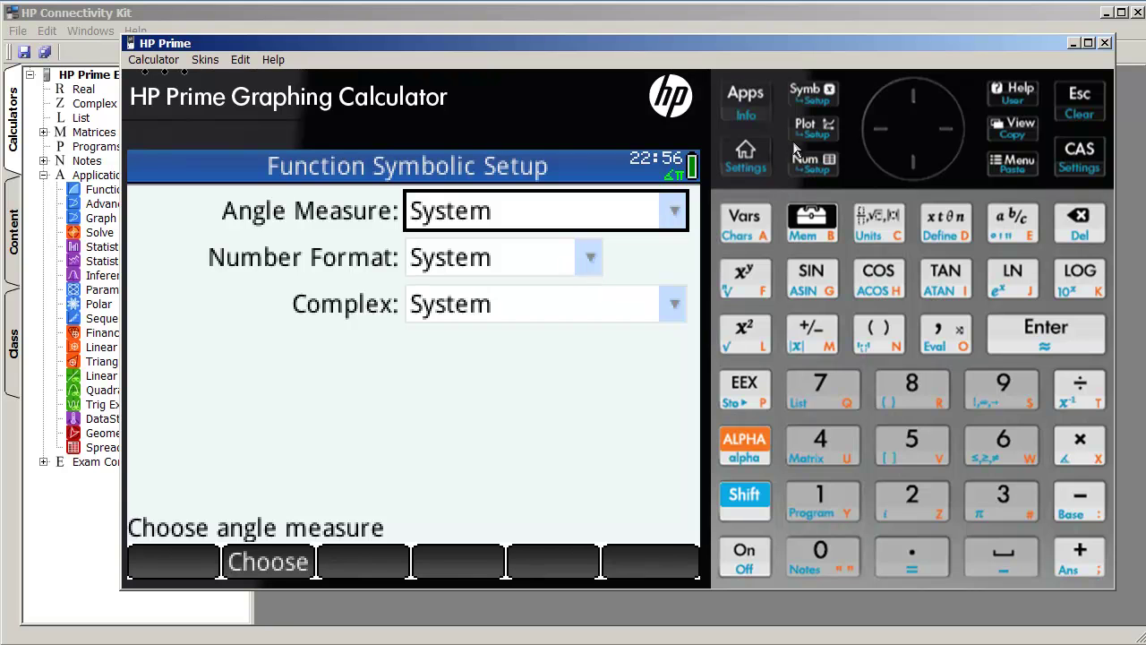
left_click(804, 93)
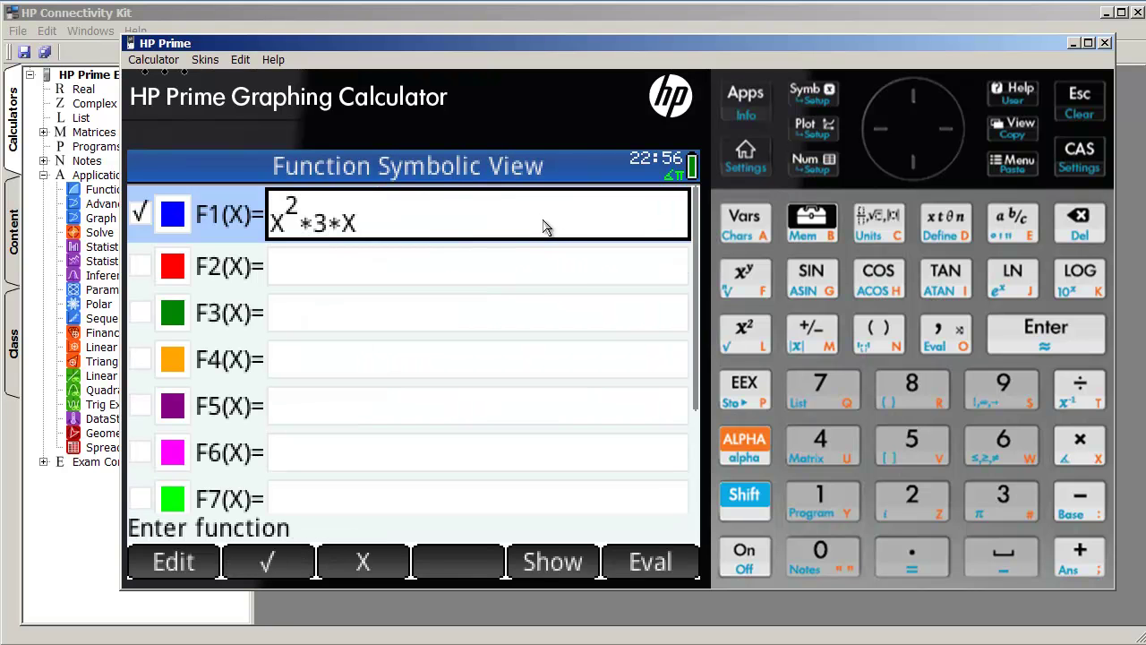
left_click(744, 498)
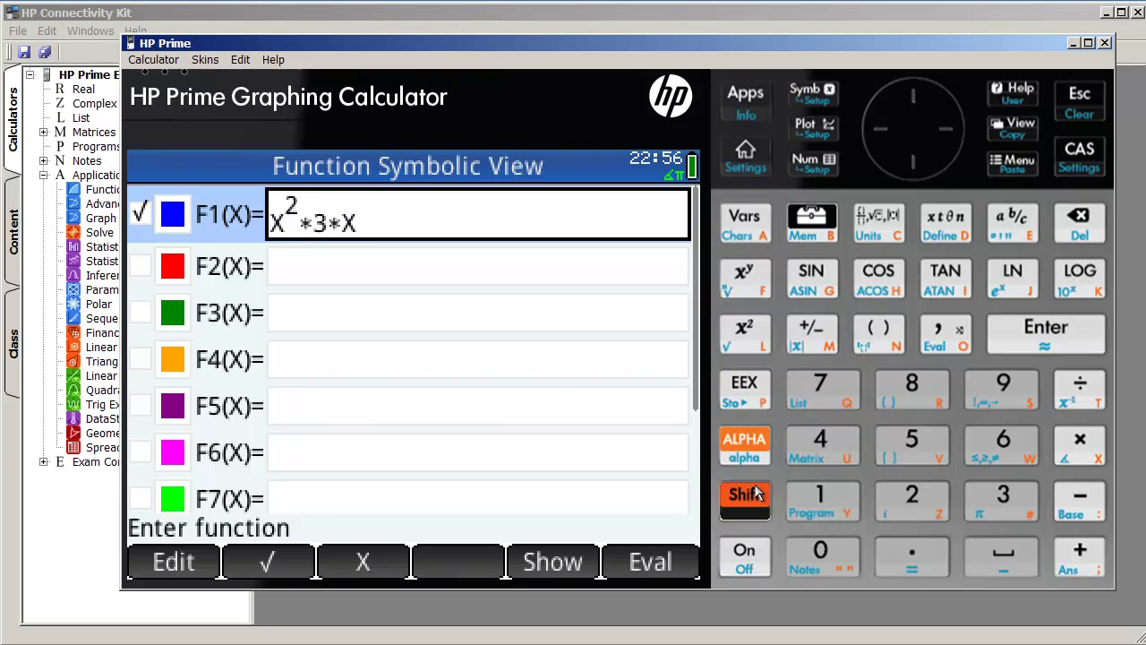
left_click(811, 97)
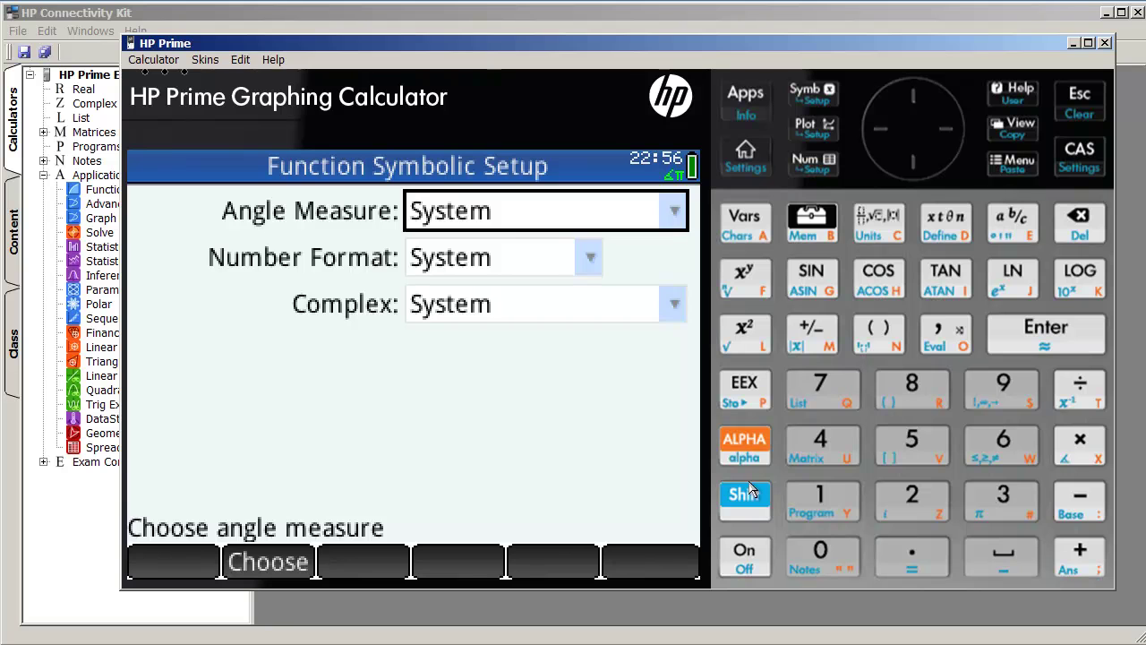
left_click(1082, 102)
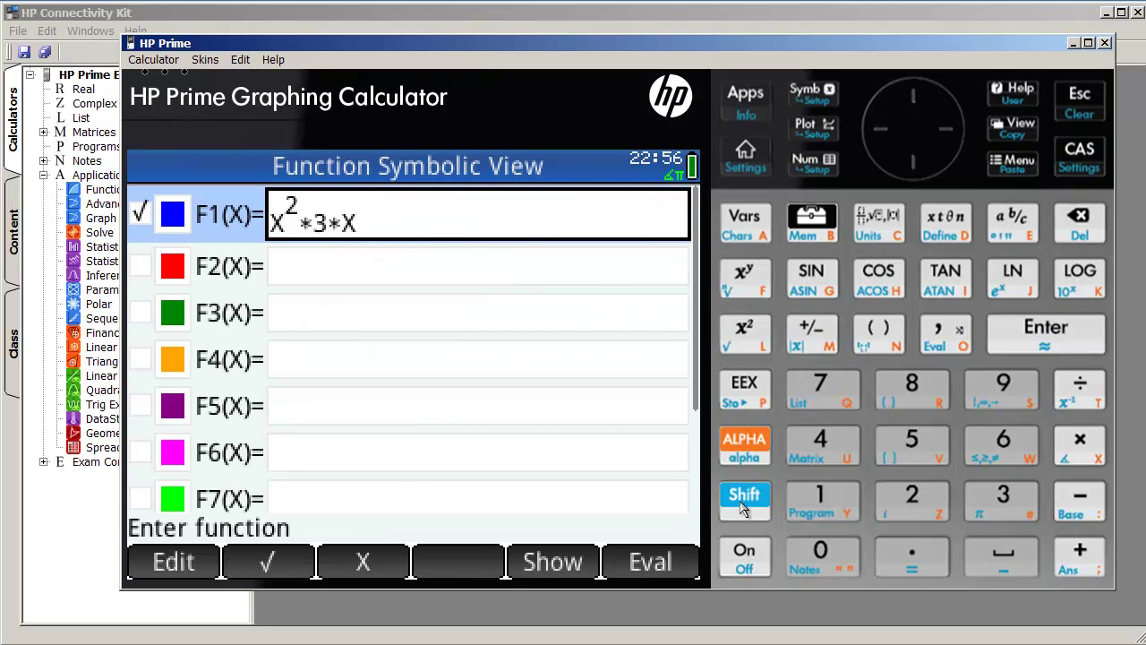
Check the Home and CAS settings, then return to the F1 definitions
left_click(753, 166)
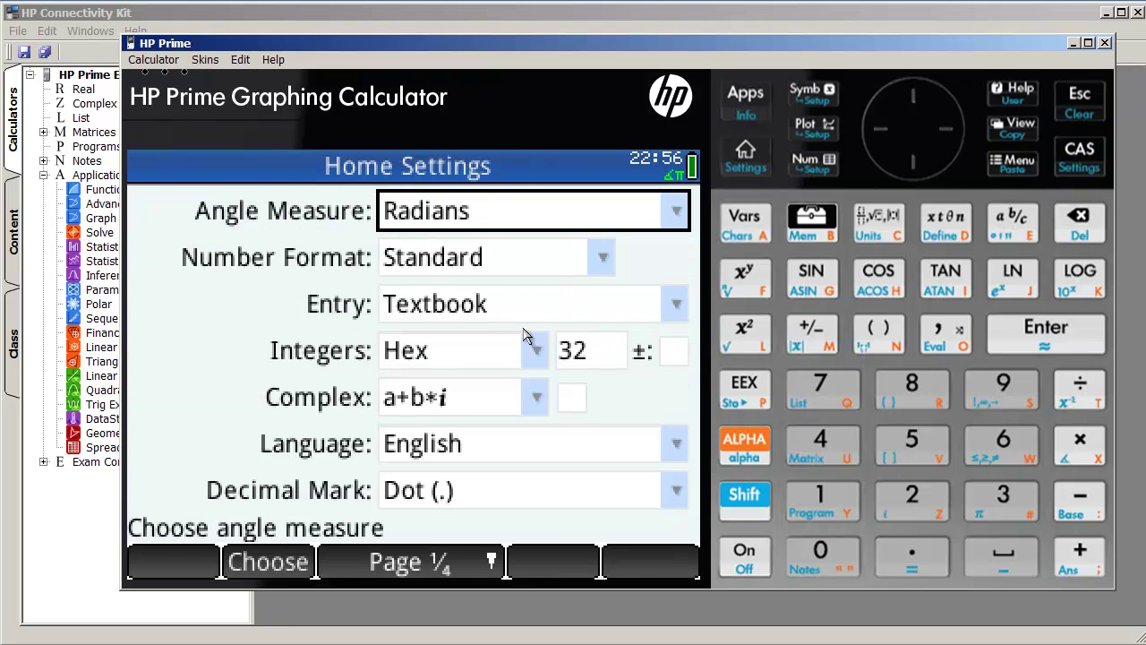
left_click(1075, 101)
left_click(743, 497)
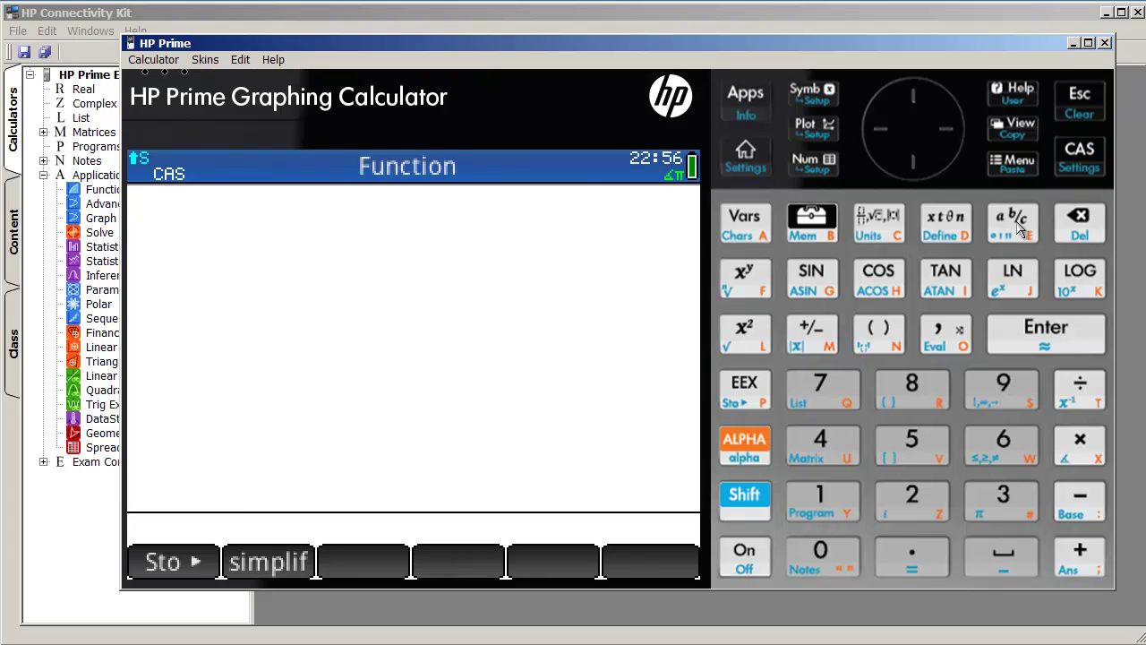
left_click(1076, 166)
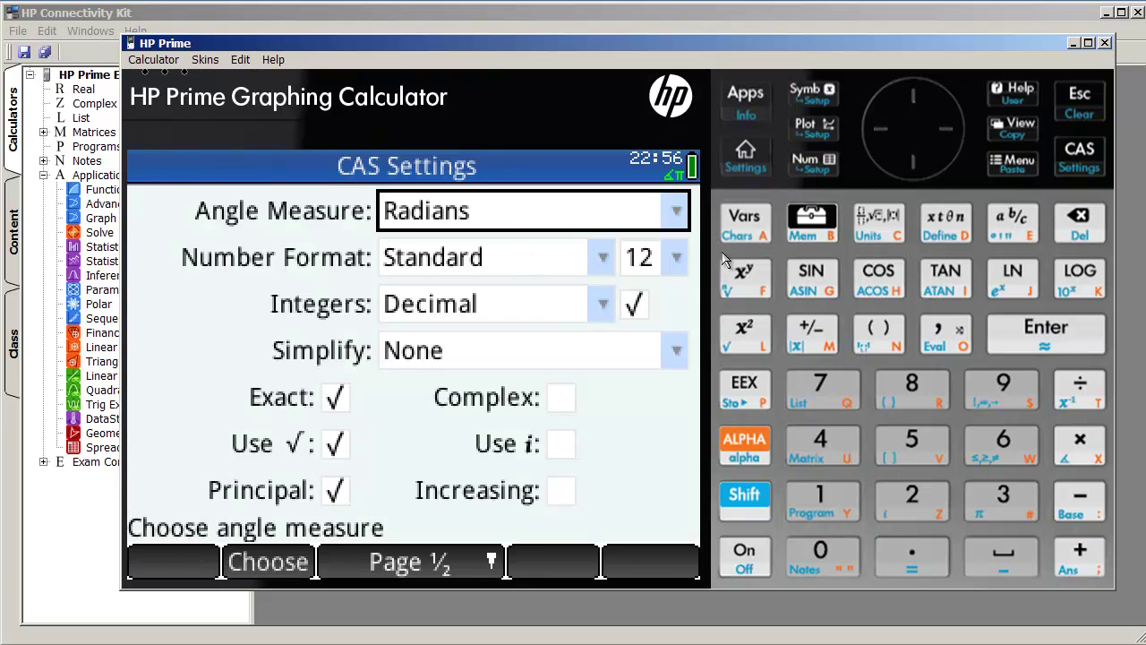
left_click(1087, 114)
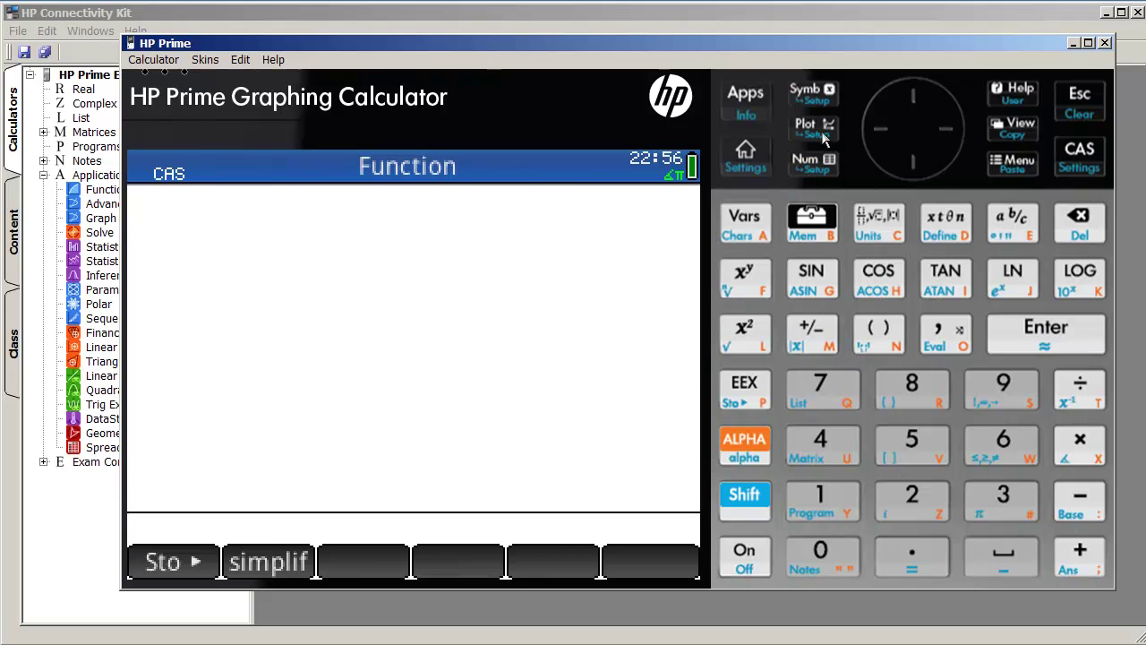
left_click(806, 99)
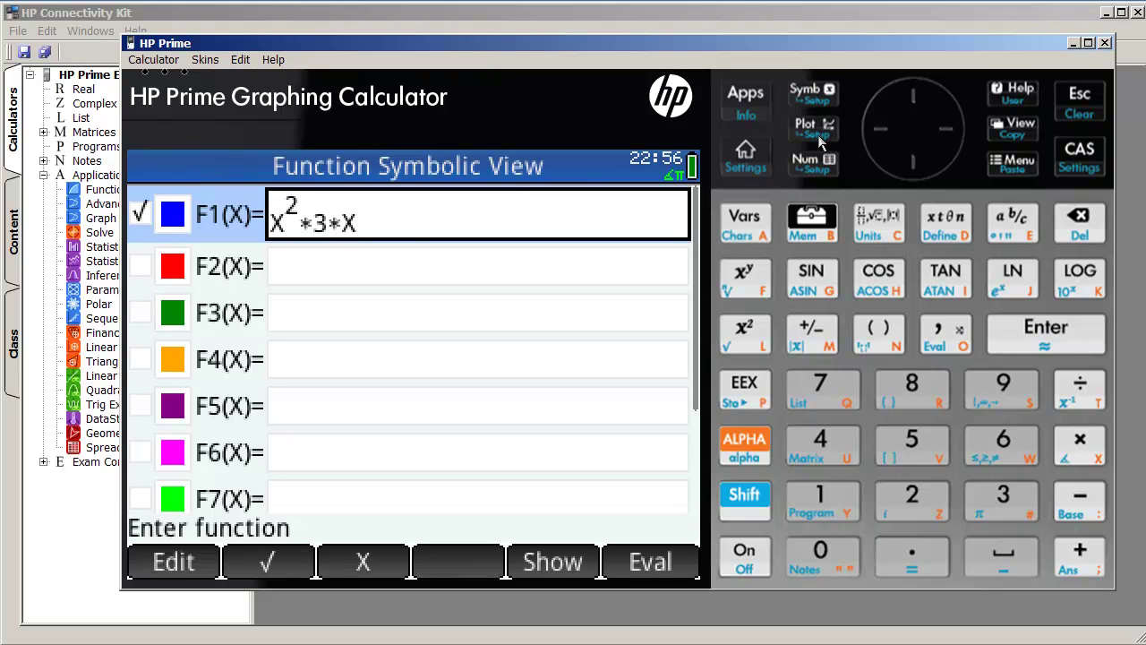
Graph F1, then show its value table scrolled to X = .4, giving .192
left_click(818, 136)
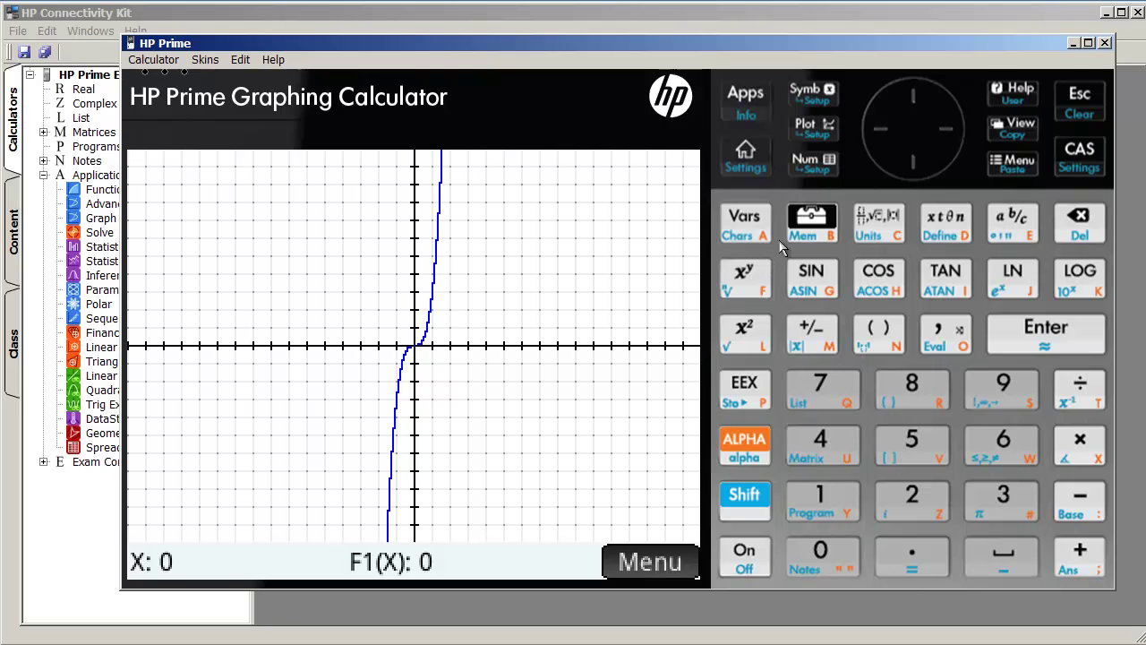
left_click(811, 159)
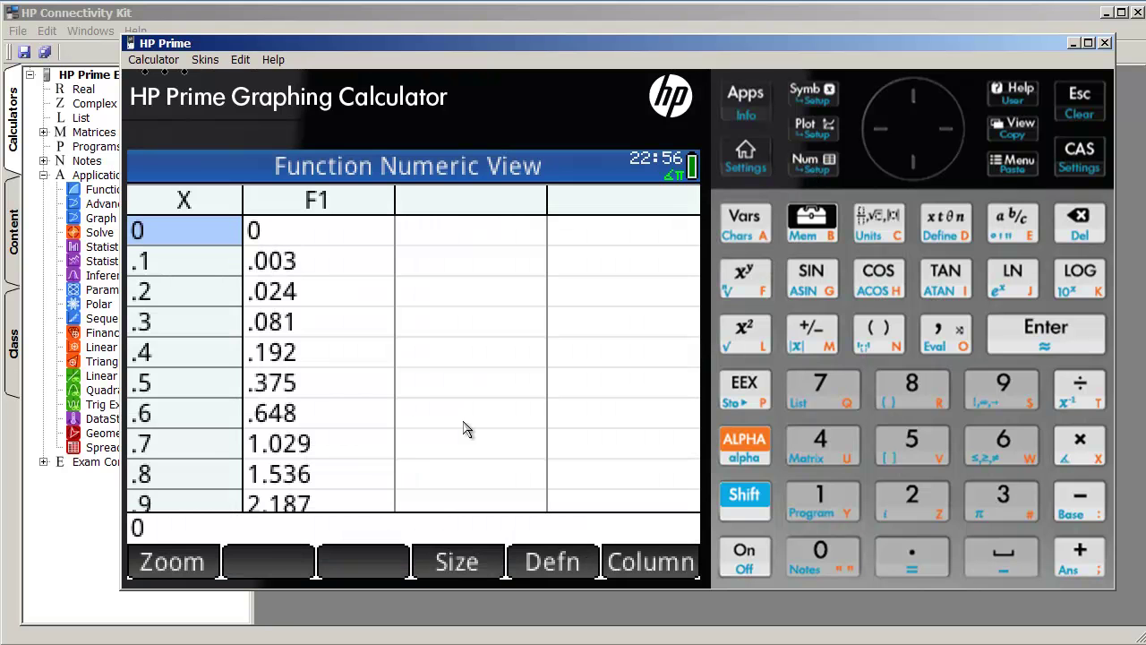
left_click_drag(380, 383, 331, 405)
scroll(328, 327, "up", 6)
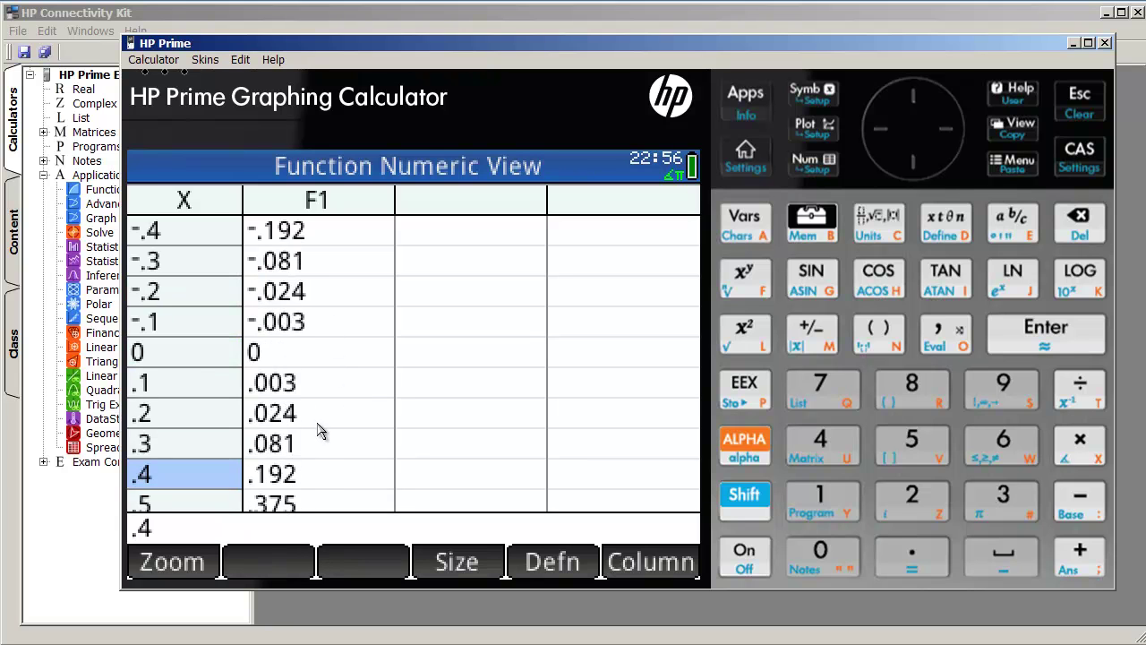
scroll(330, 384, "down", 2)
scroll(332, 372, "up", 2)
Show F1 in Split Screen: Plot Table, then rescale the graph to Decimal zoom
left_click(1025, 133)
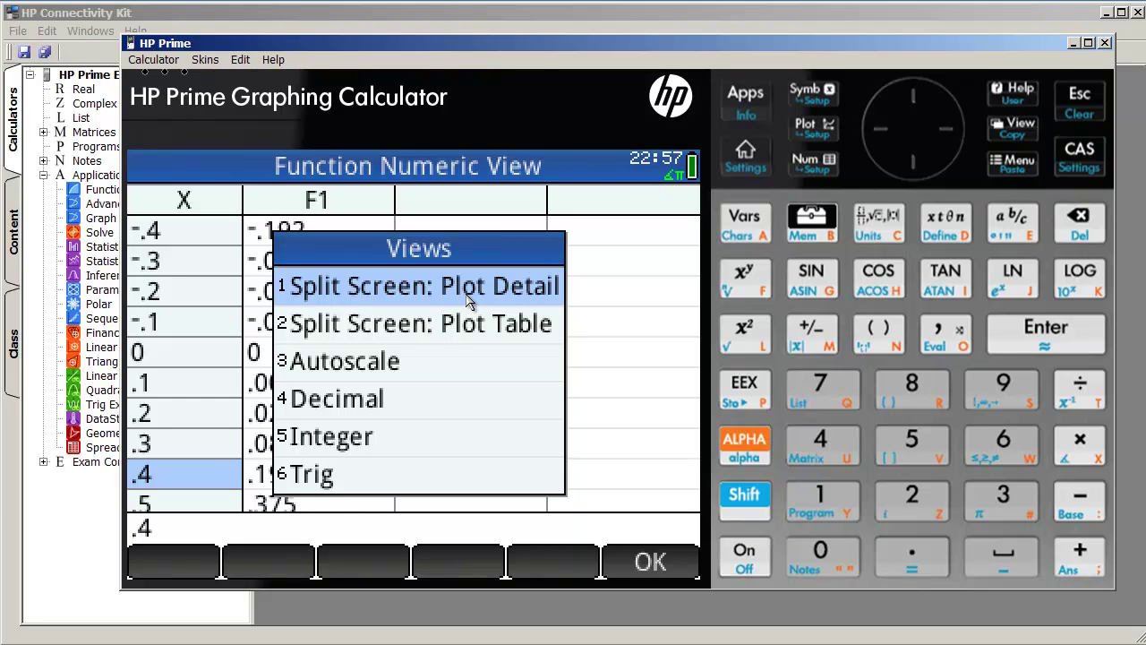
left_click(501, 333)
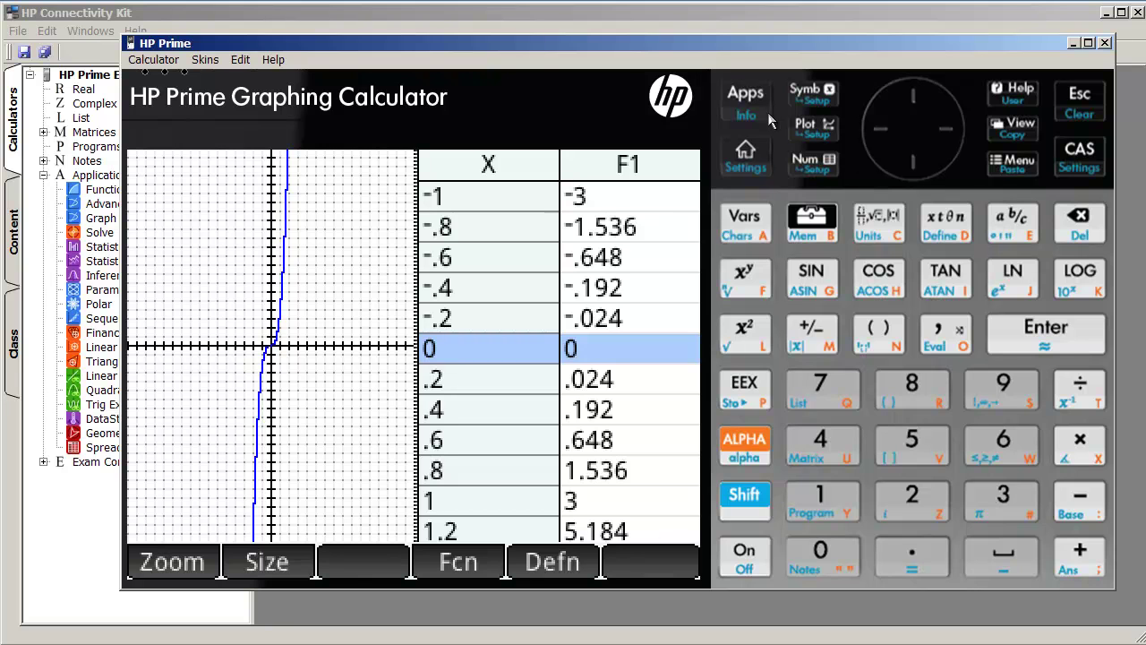
left_click(1008, 125)
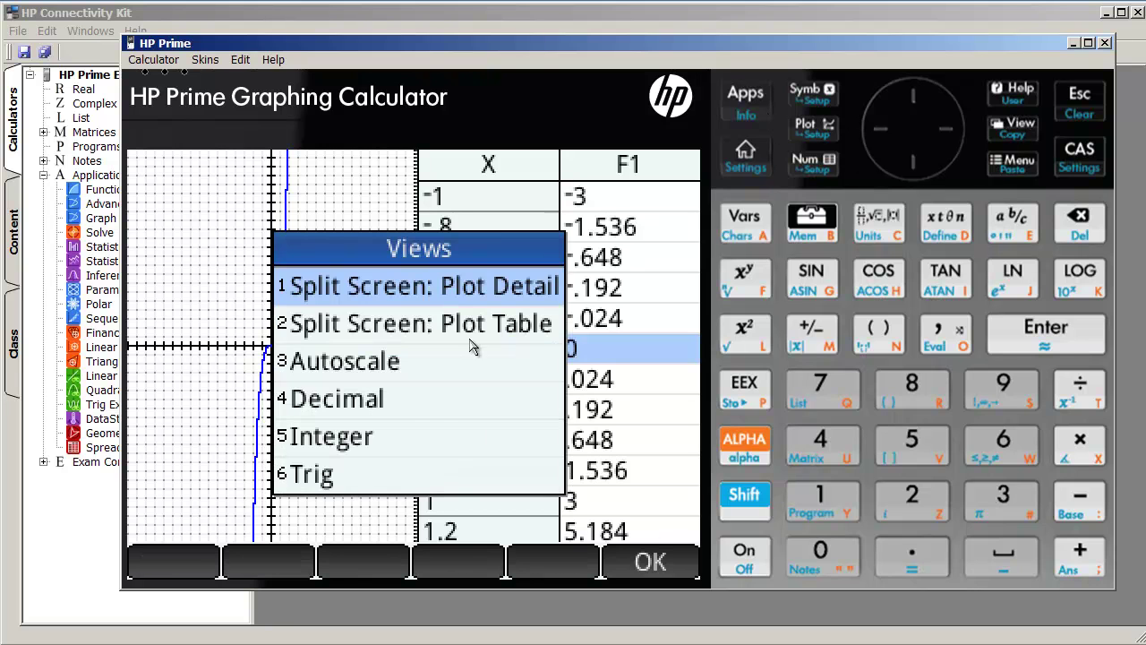
left_click(379, 401)
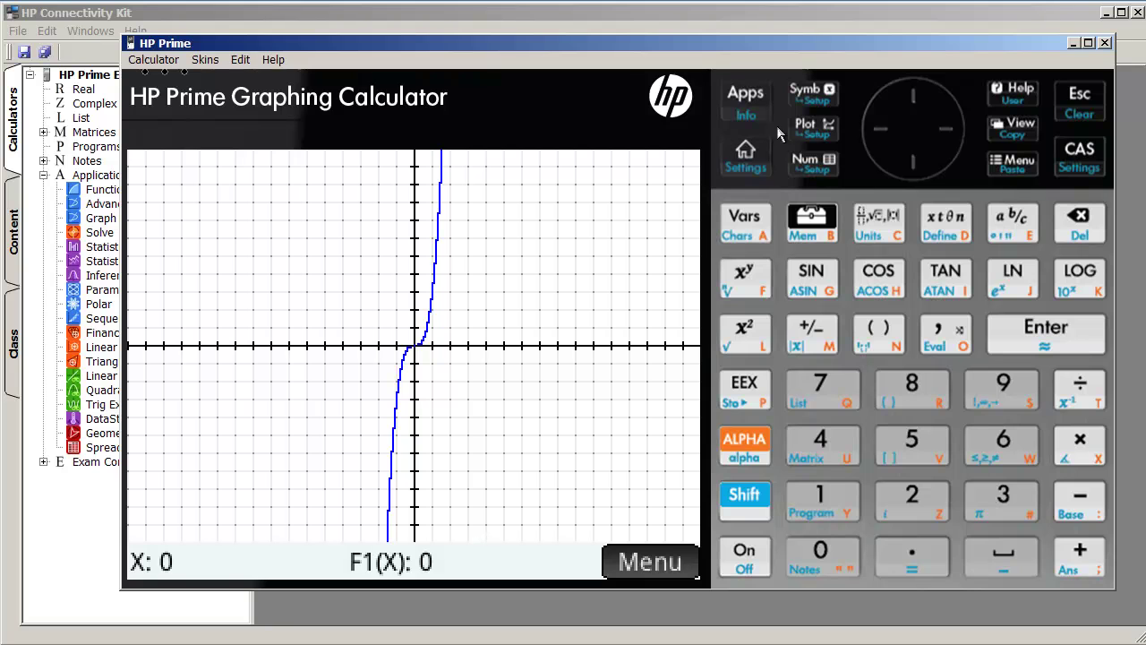
left_click(815, 133)
Switch the graph to Integer zoom and back to Decimal, then go to the CAS home
left_click(1003, 132)
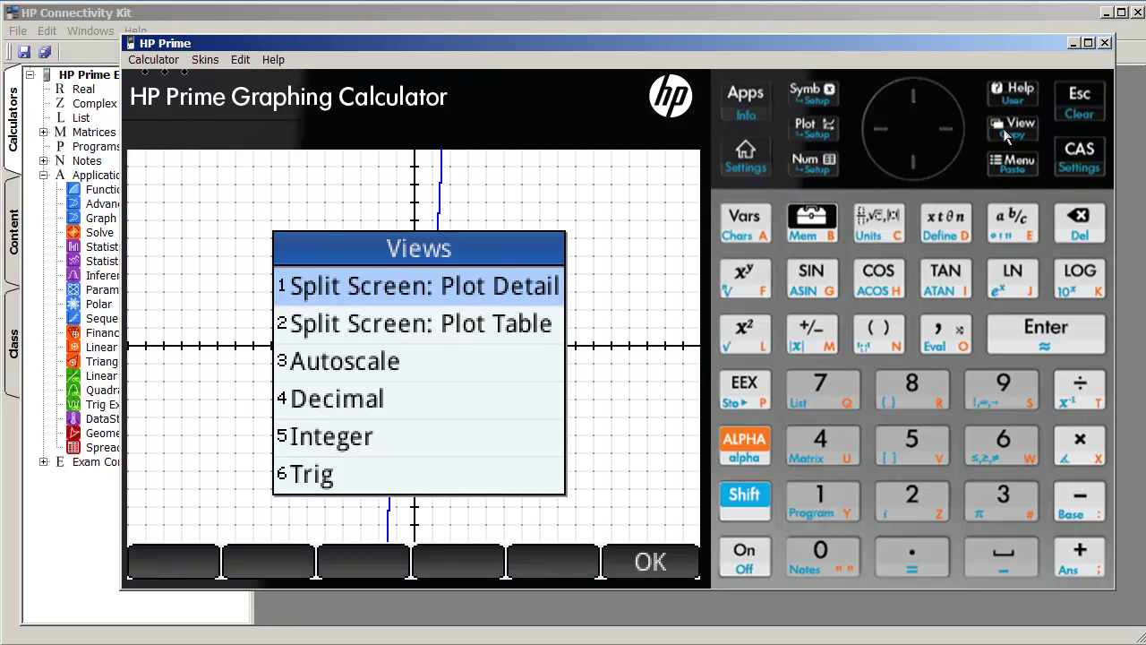
left_click(349, 452)
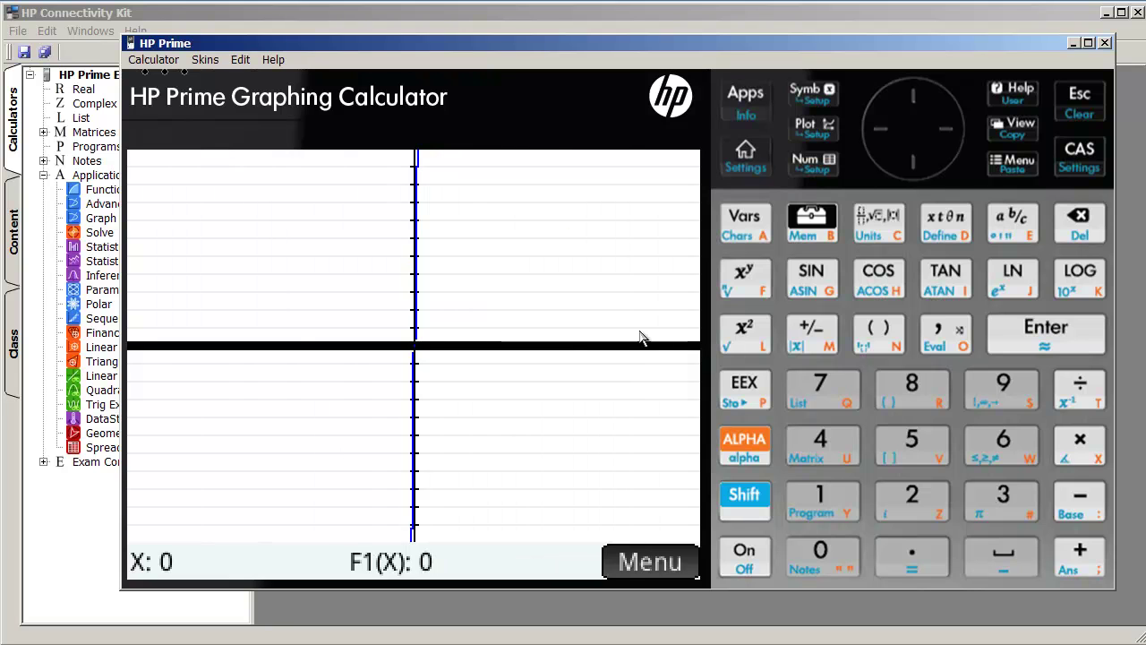
left_click(1016, 133)
left_click(368, 403)
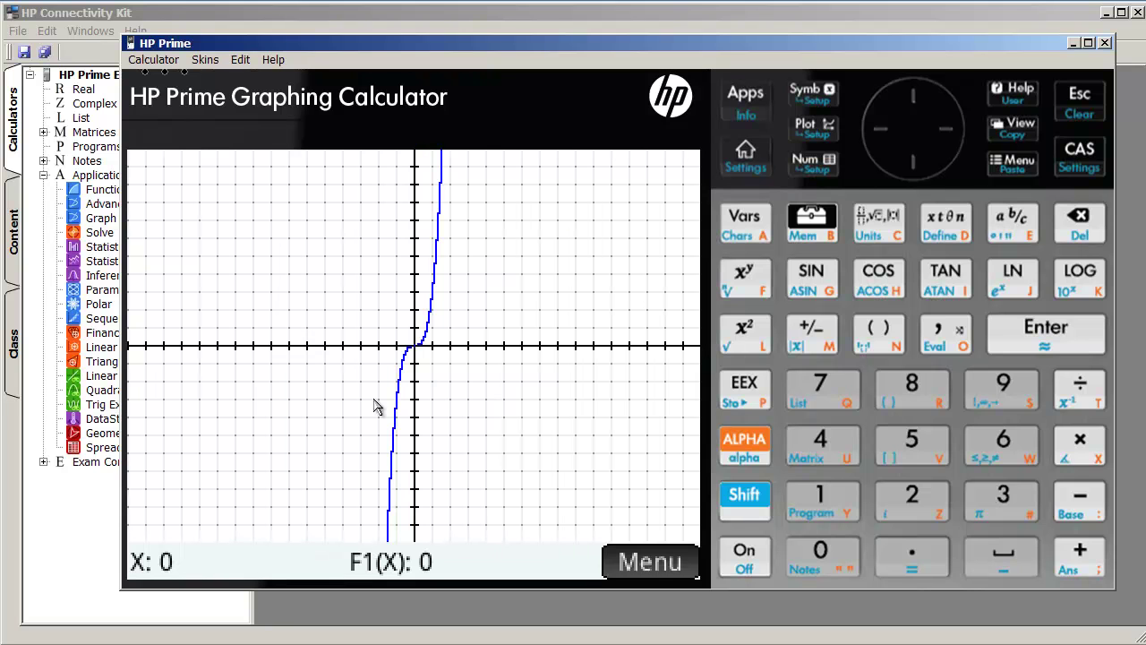
left_click(1023, 166)
left_click(637, 560)
left_click(1023, 166)
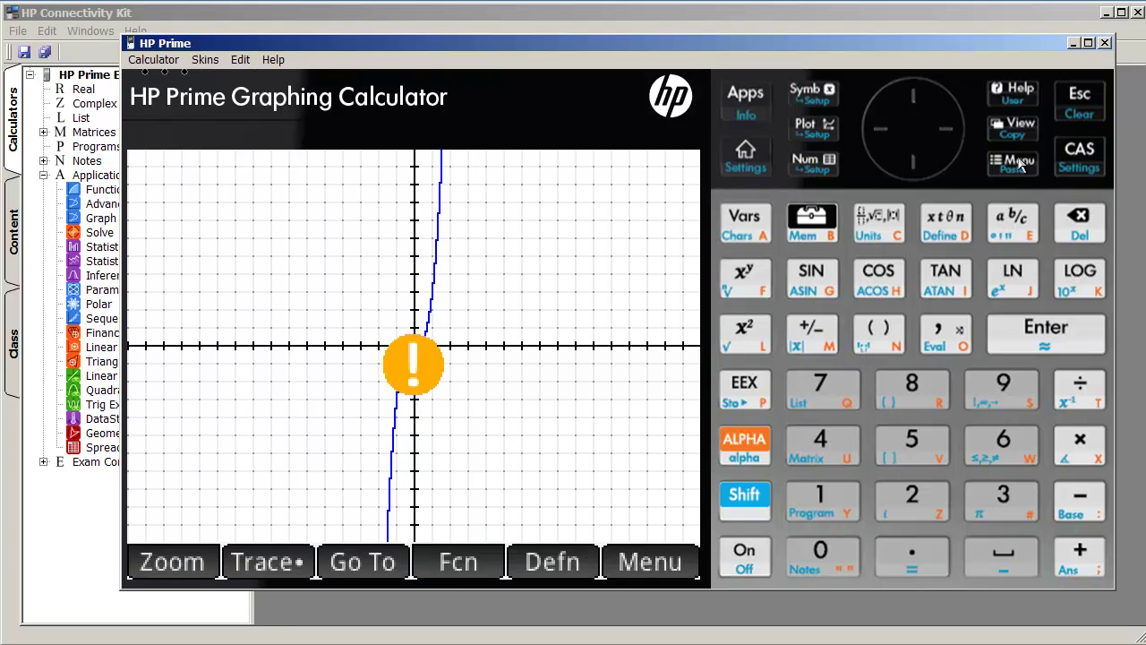
left_click(1078, 100)
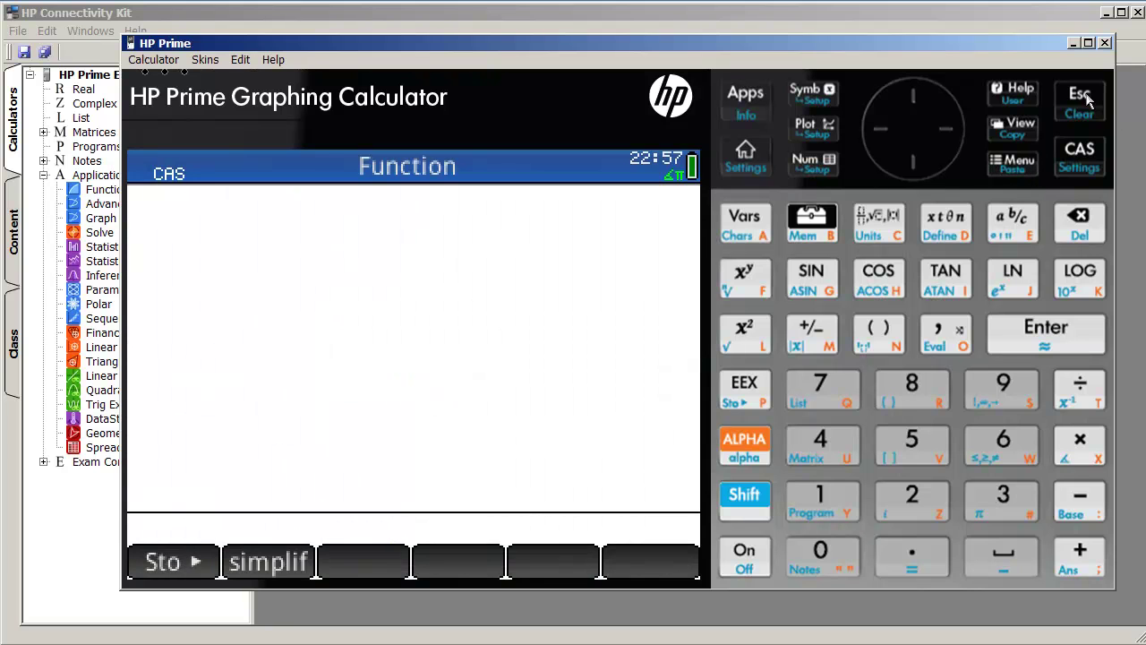
Start Advanced Graphing and go to its Symbolic View
left_click(764, 94)
left_click(761, 100)
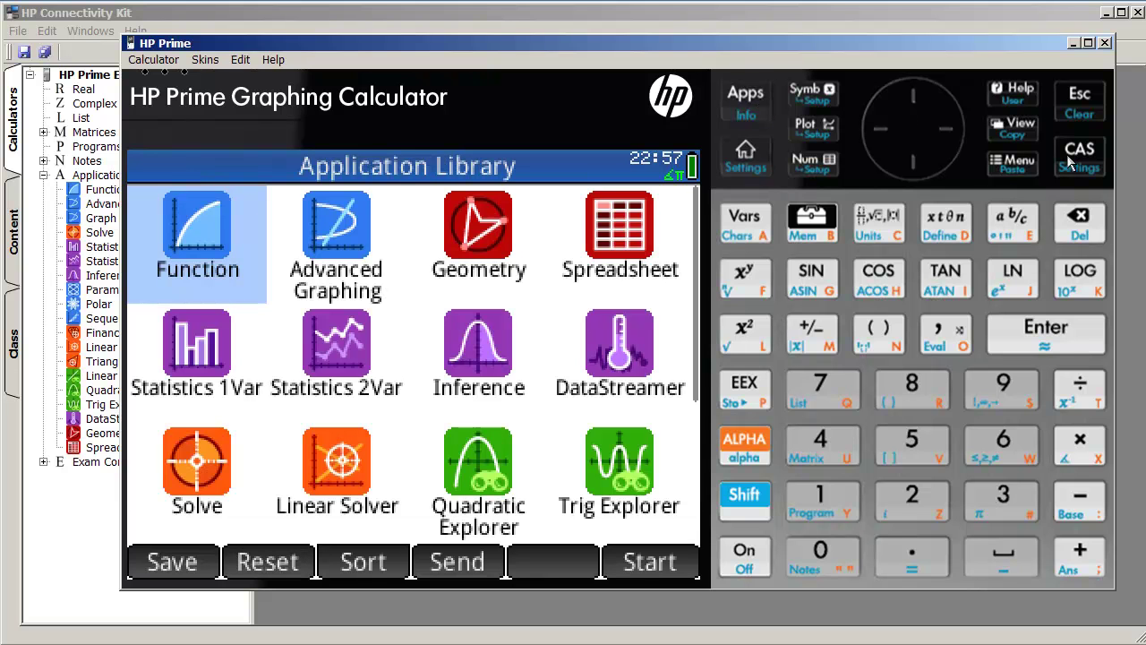
left_click(358, 264)
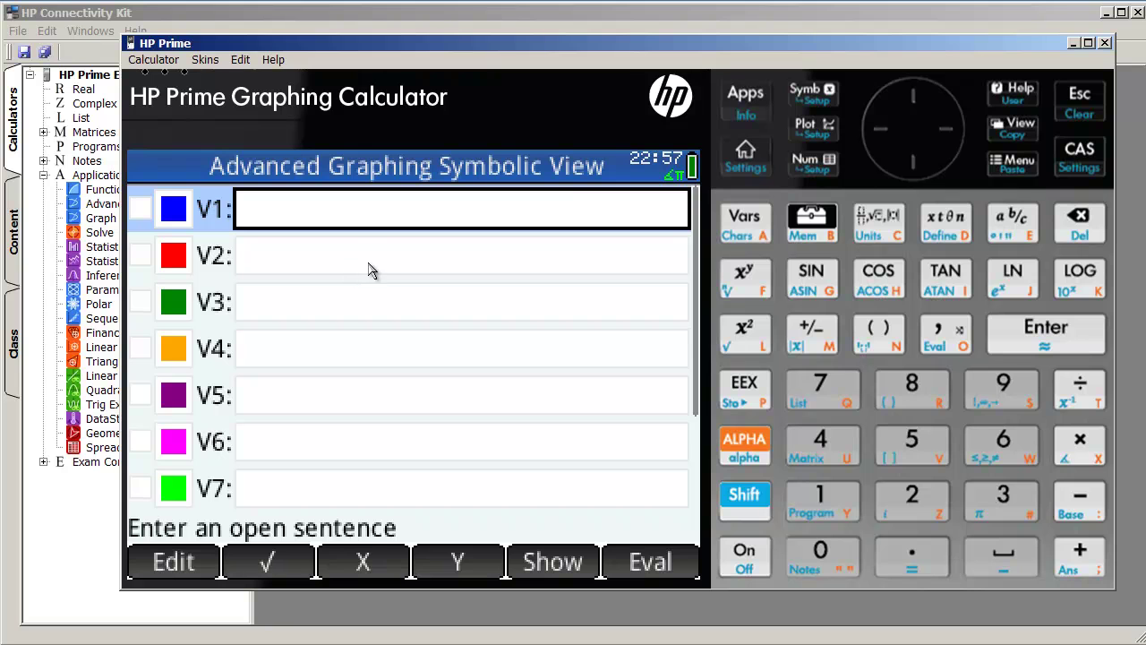
left_click(744, 159)
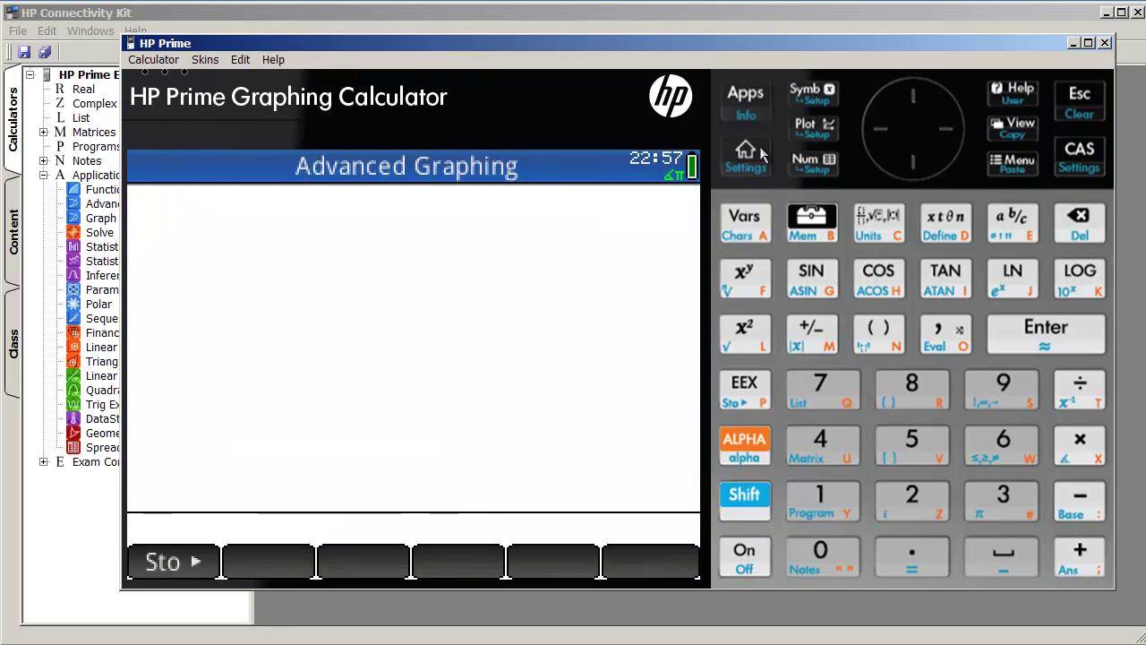
left_click(814, 91)
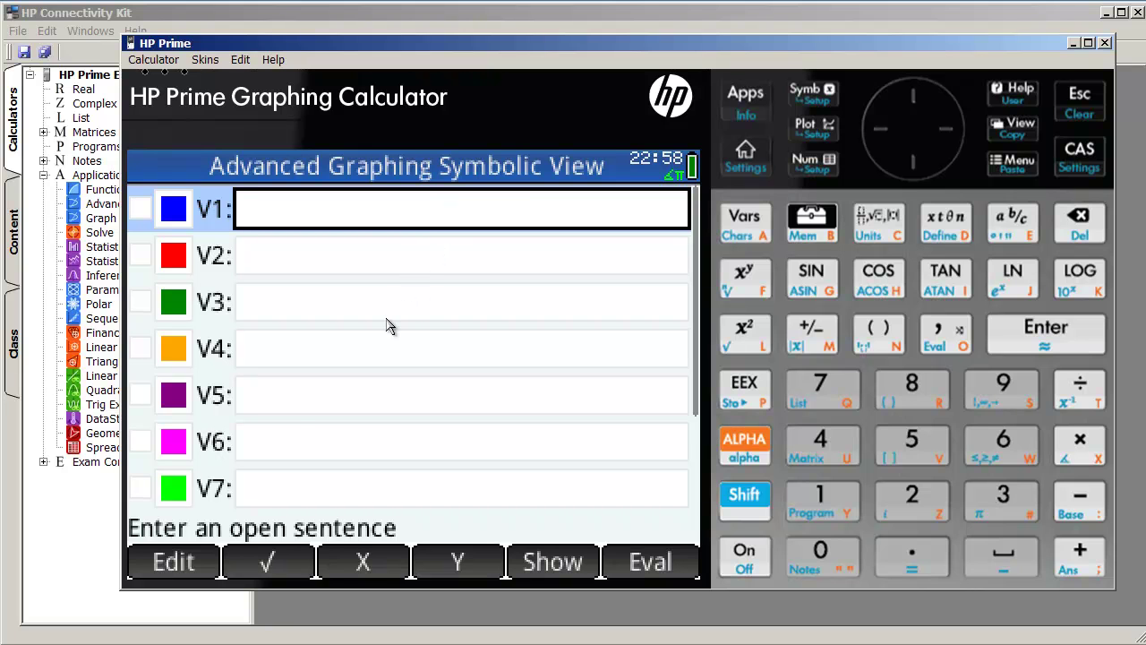
Define V1 as the inequality X ≤ Y² and store it
left_click(366, 562)
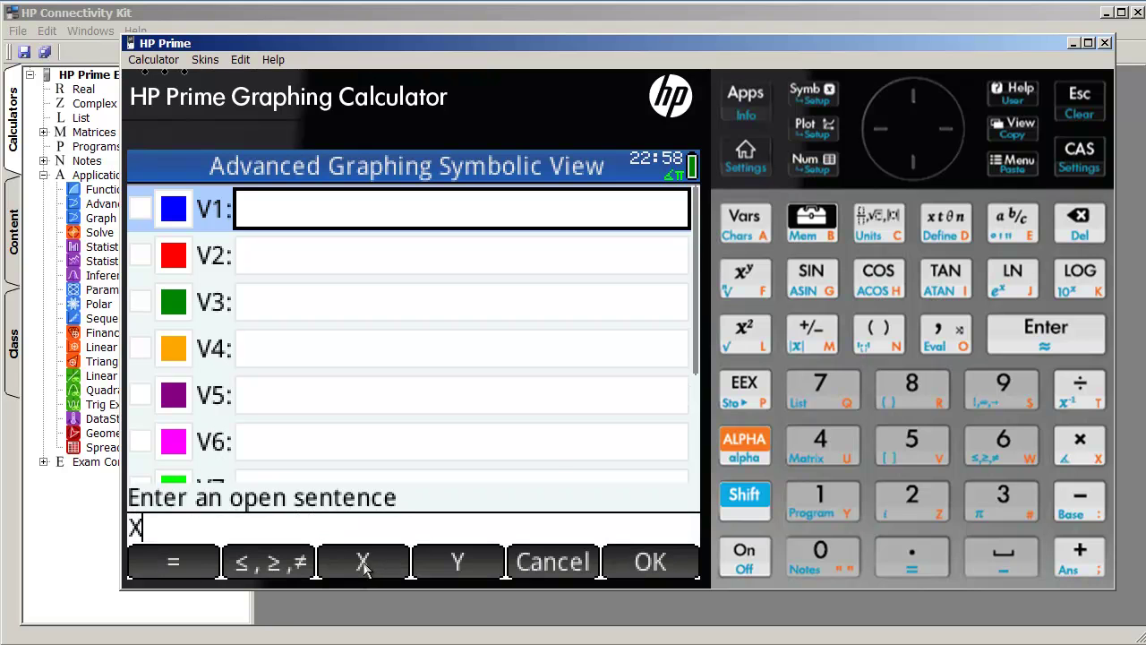
left_click(257, 566)
left_click(377, 304)
left_click(457, 565)
left_click(743, 277)
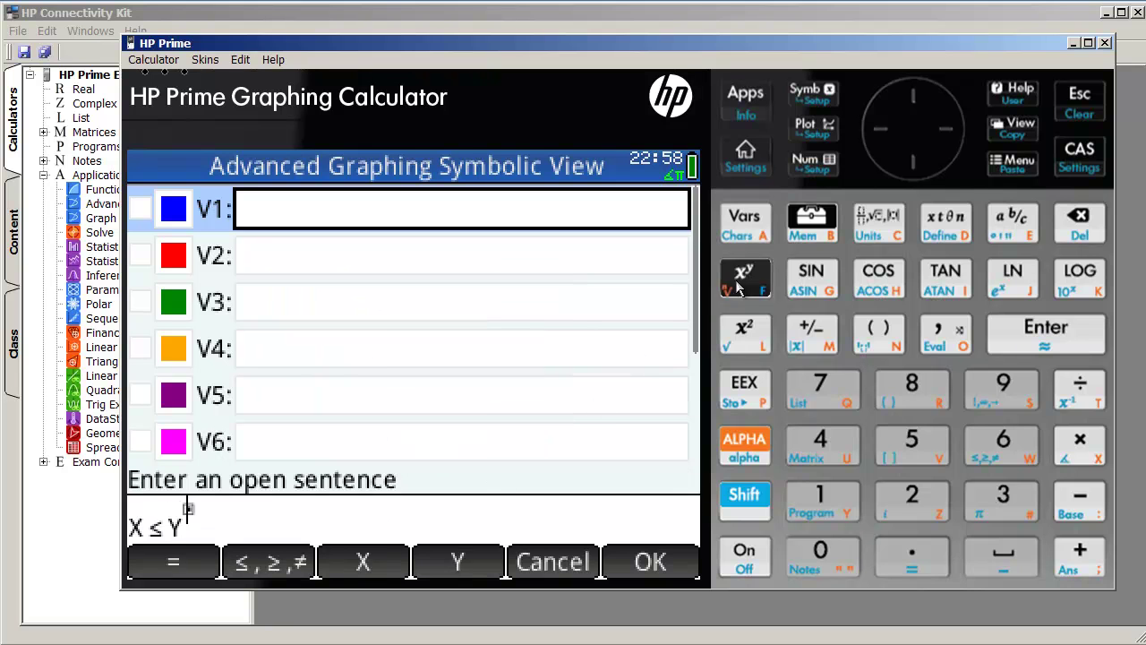
left_click(900, 500)
left_click(1011, 333)
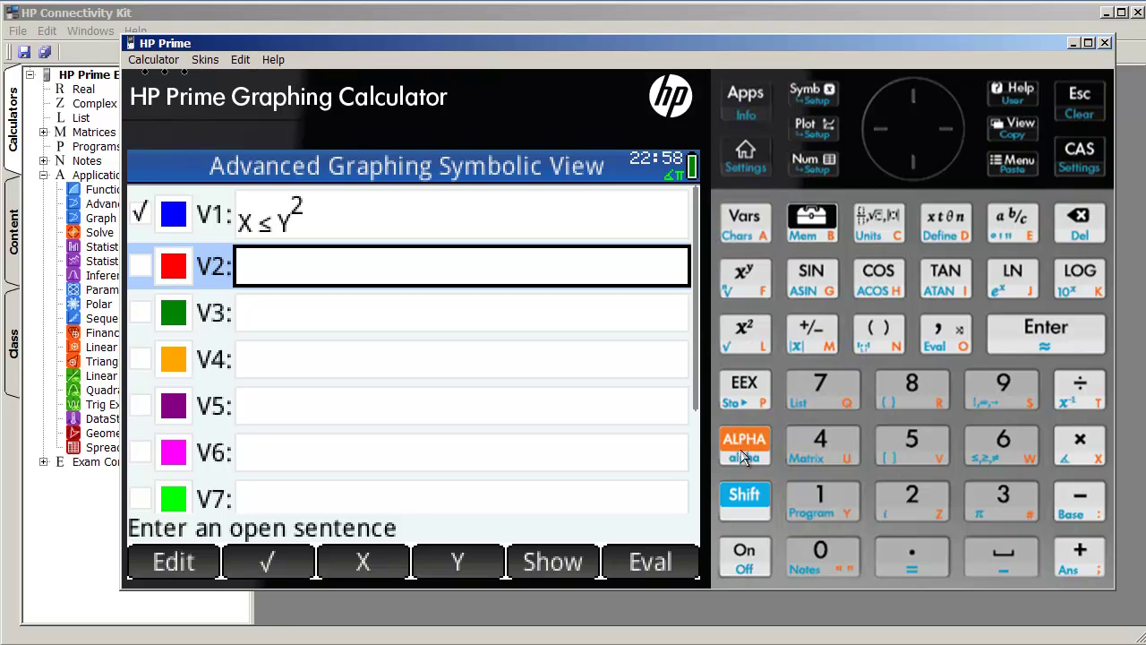
Check the Plot Setup ranges, graph the shaded X ≤ Y² region, then revisit V1
left_click(745, 498)
left_click(819, 137)
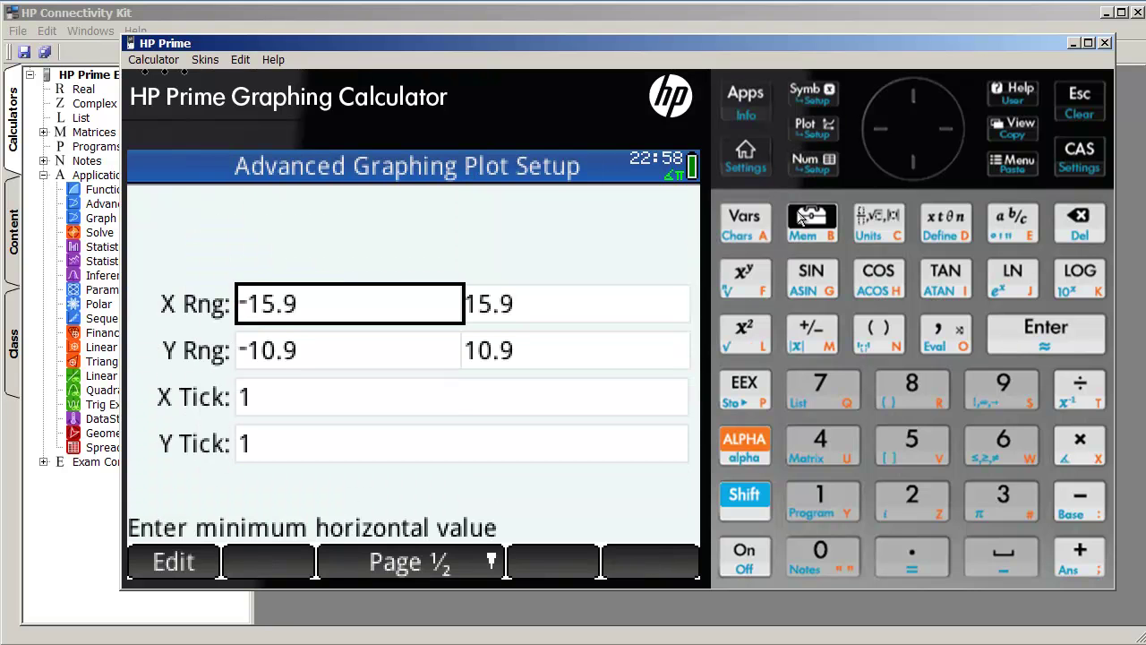
left_click(1074, 100)
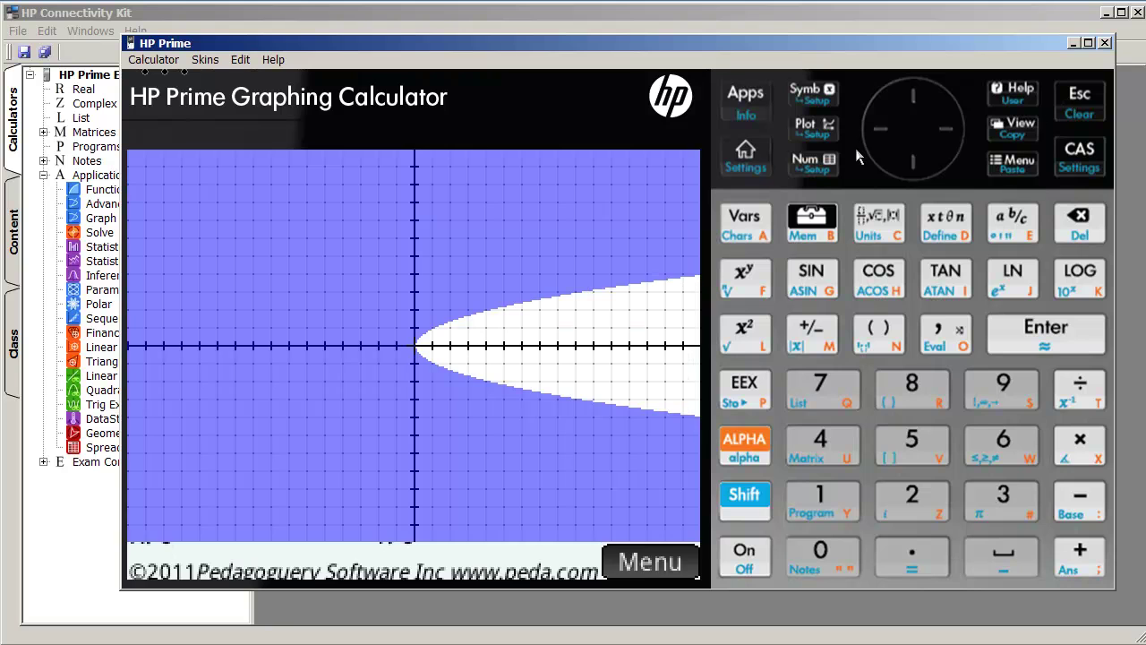
left_click(813, 130)
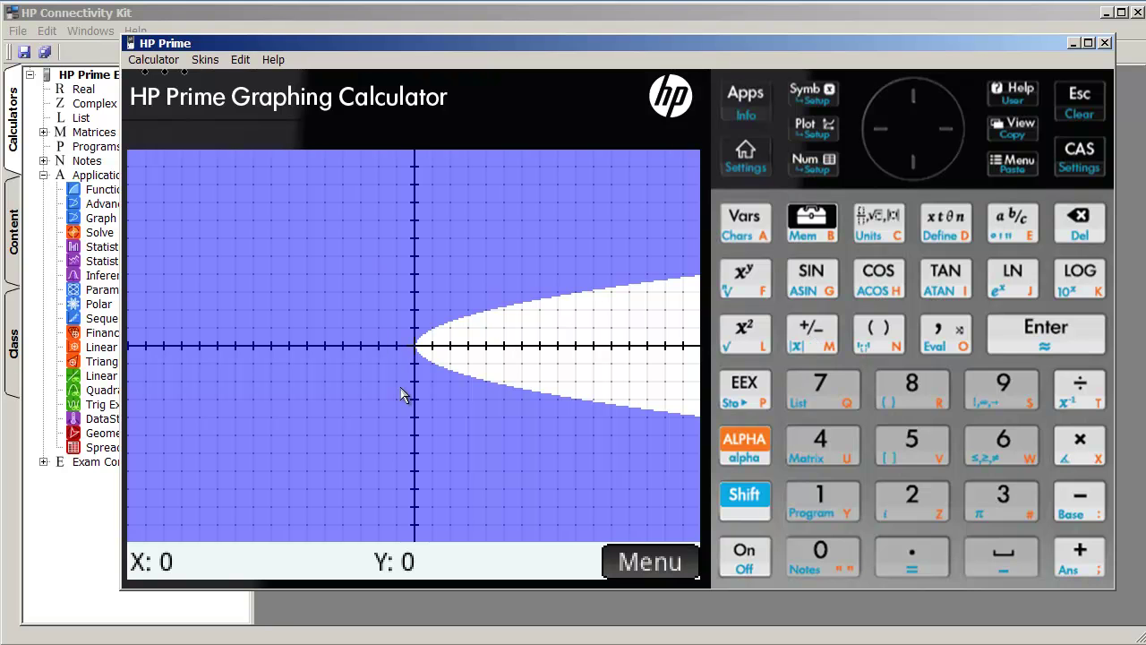
left_click(803, 94)
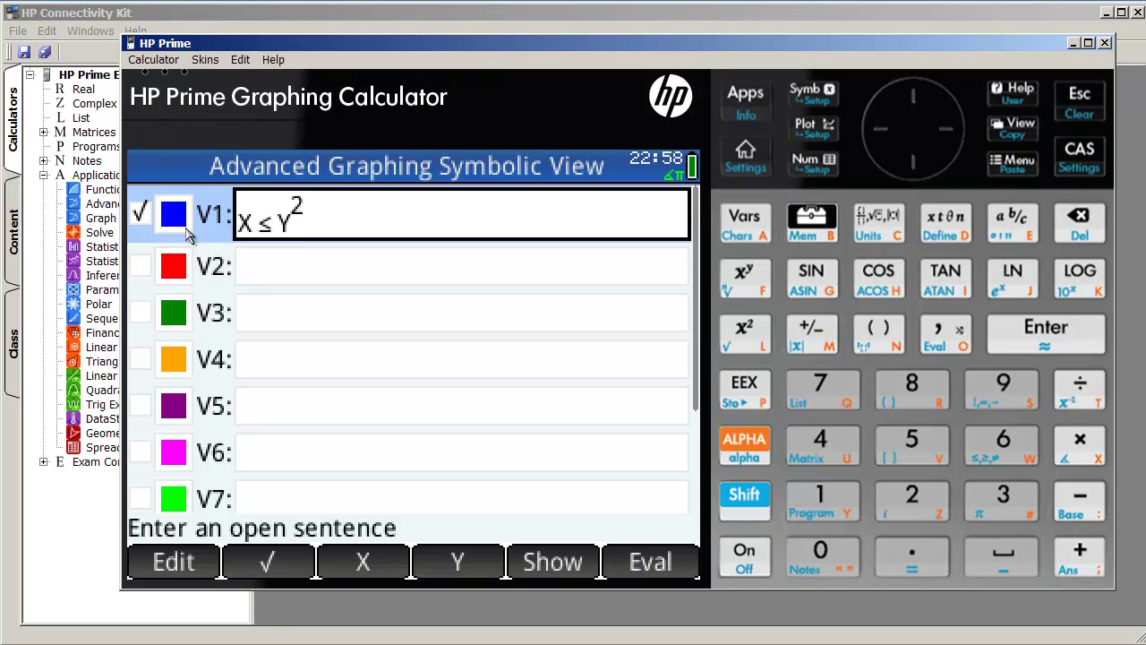
Re-graph the X ≤ Y² region and browse the View menu before closing it
left_click(799, 126)
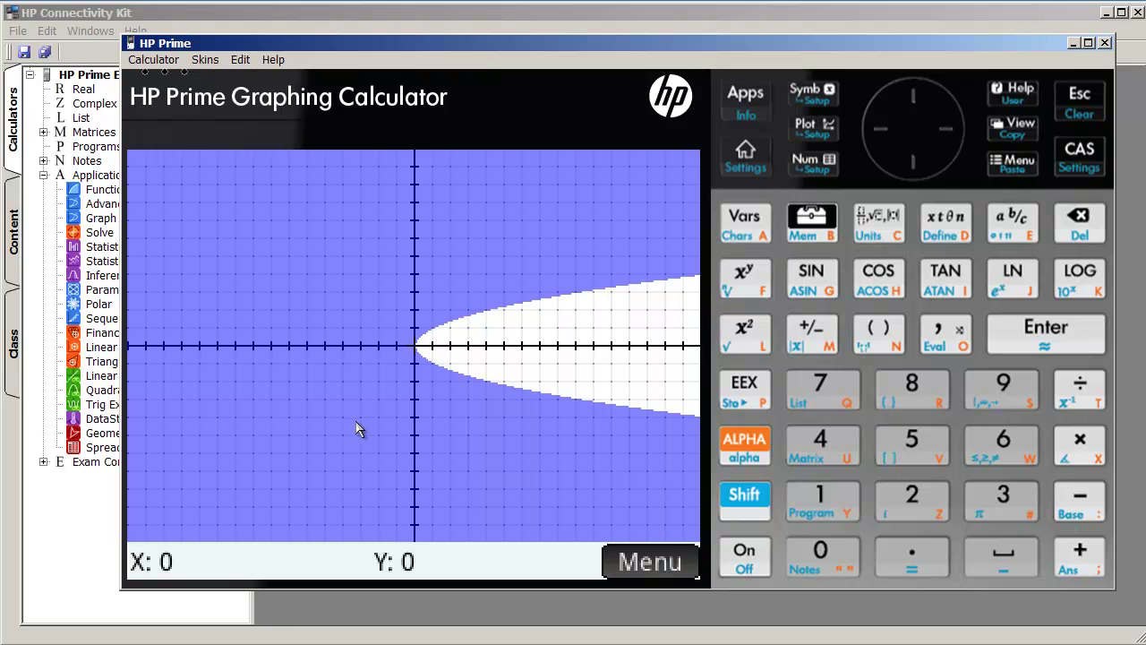
left_click(1014, 127)
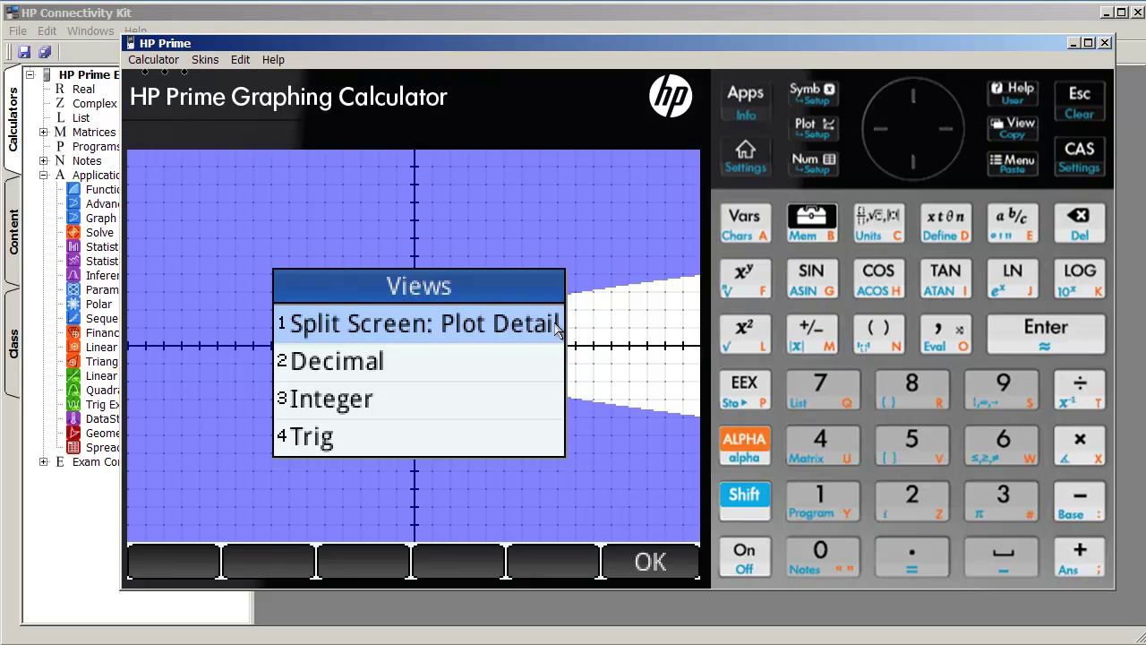
left_click(1080, 101)
Start the Spreadsheet app and toggle between the Home and CAS views
left_click(1080, 100)
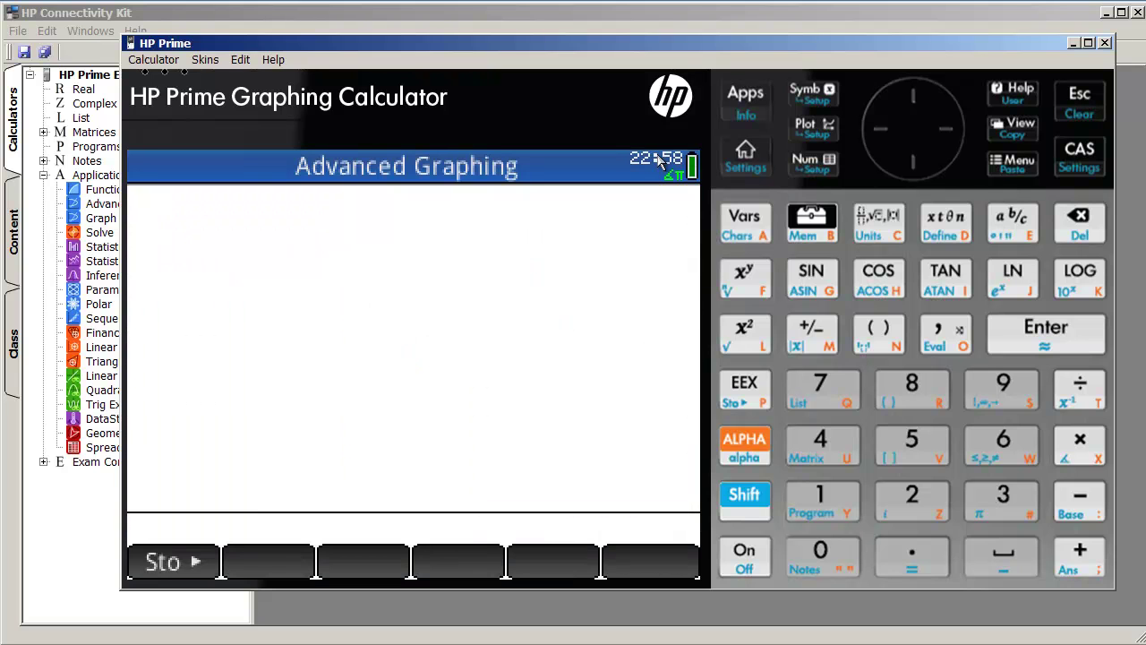
left_click(745, 98)
left_click(627, 224)
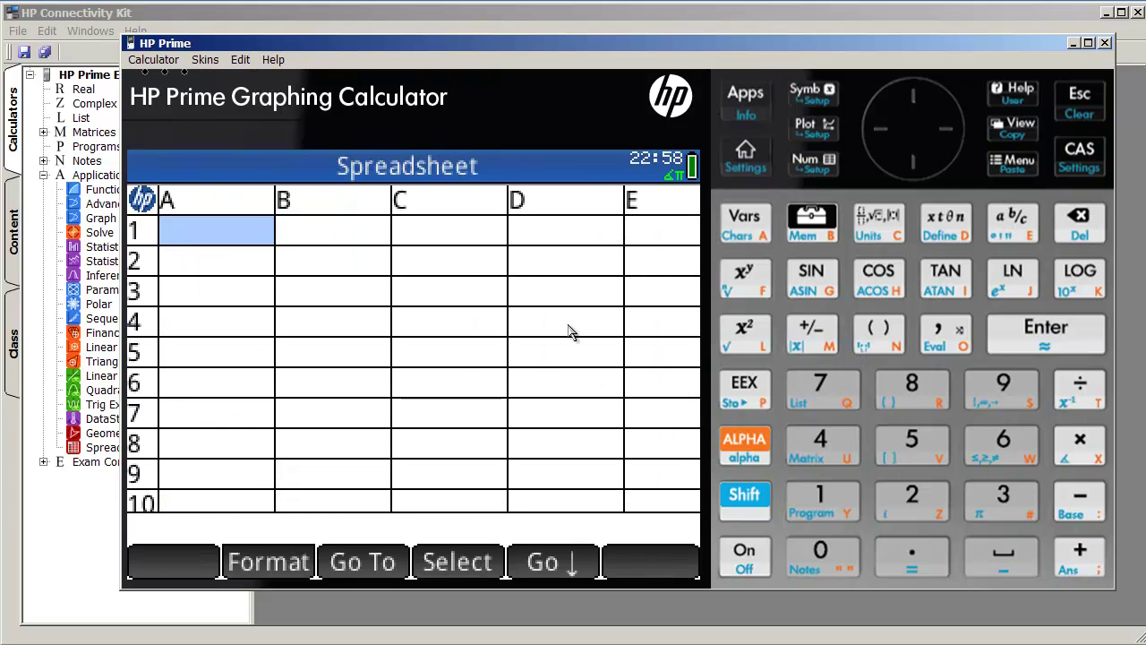
left_click(763, 159)
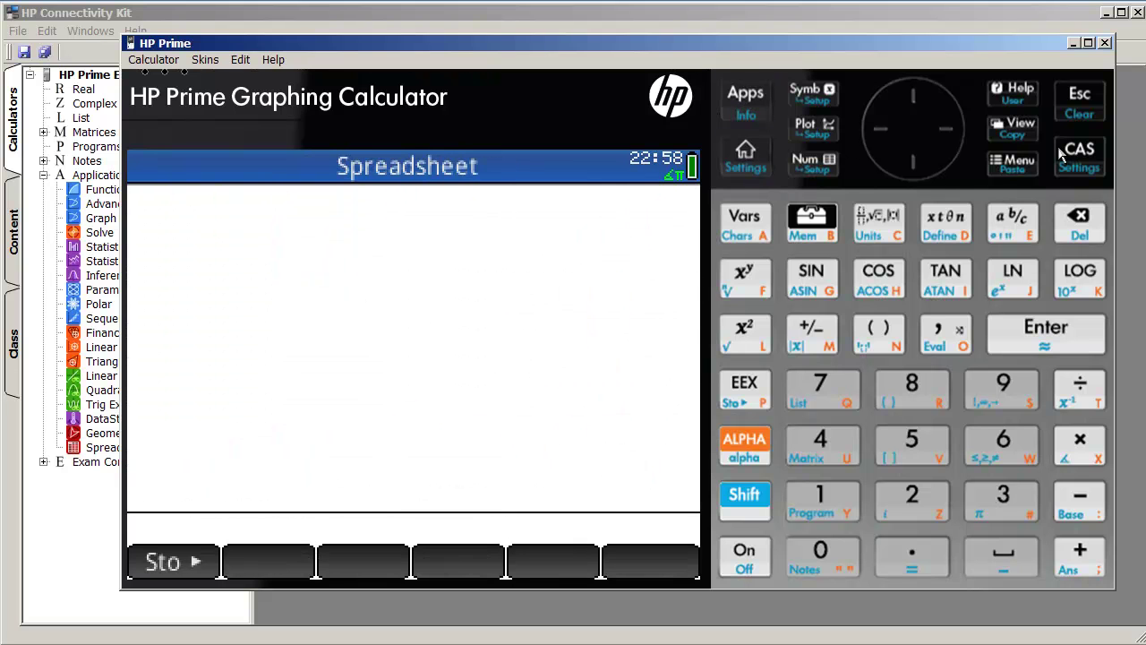
left_click(1078, 154)
left_click(763, 161)
left_click(763, 161)
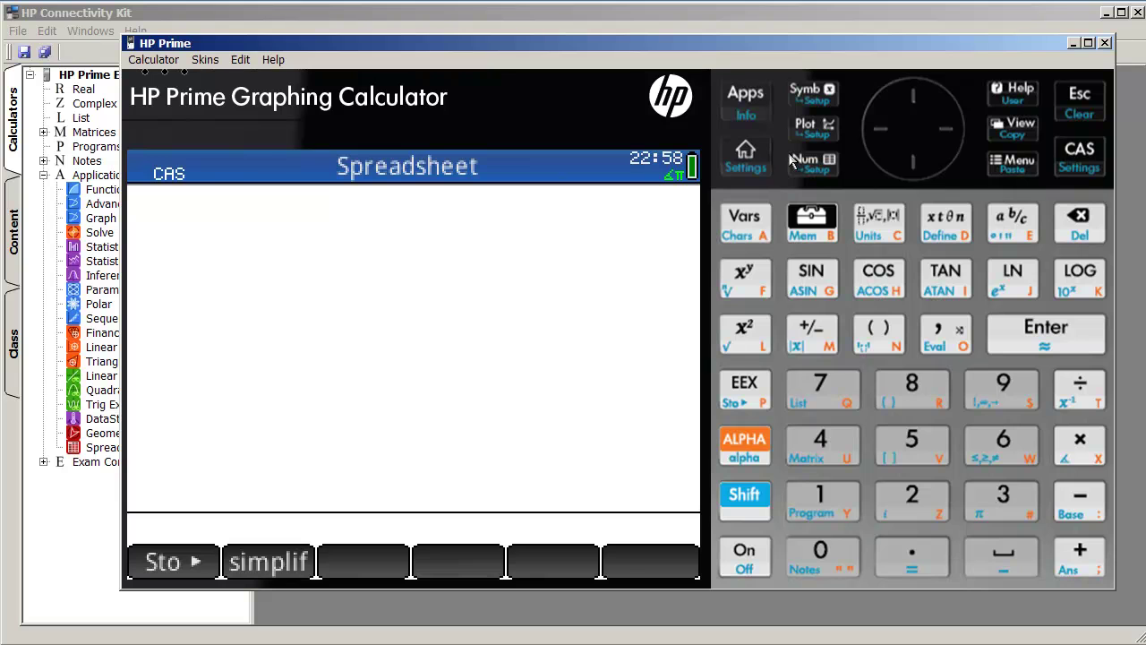
left_click(761, 161)
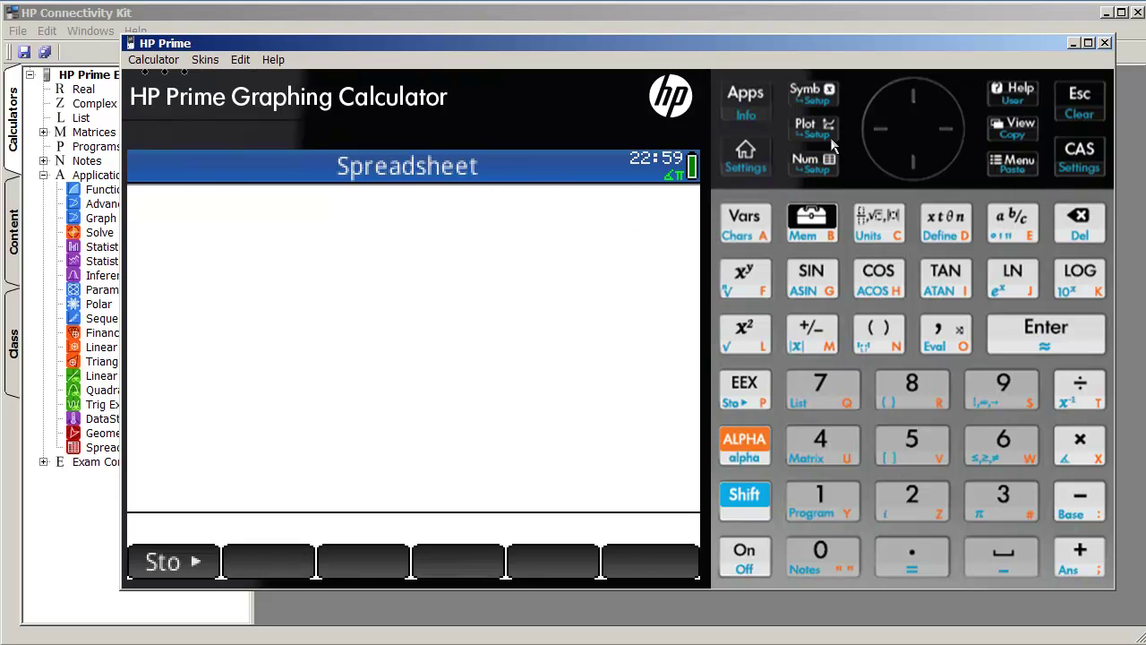
Bring up the spreadsheet grid and enter 1 and 2 into A1:A2
left_click(811, 91)
left_click(812, 93)
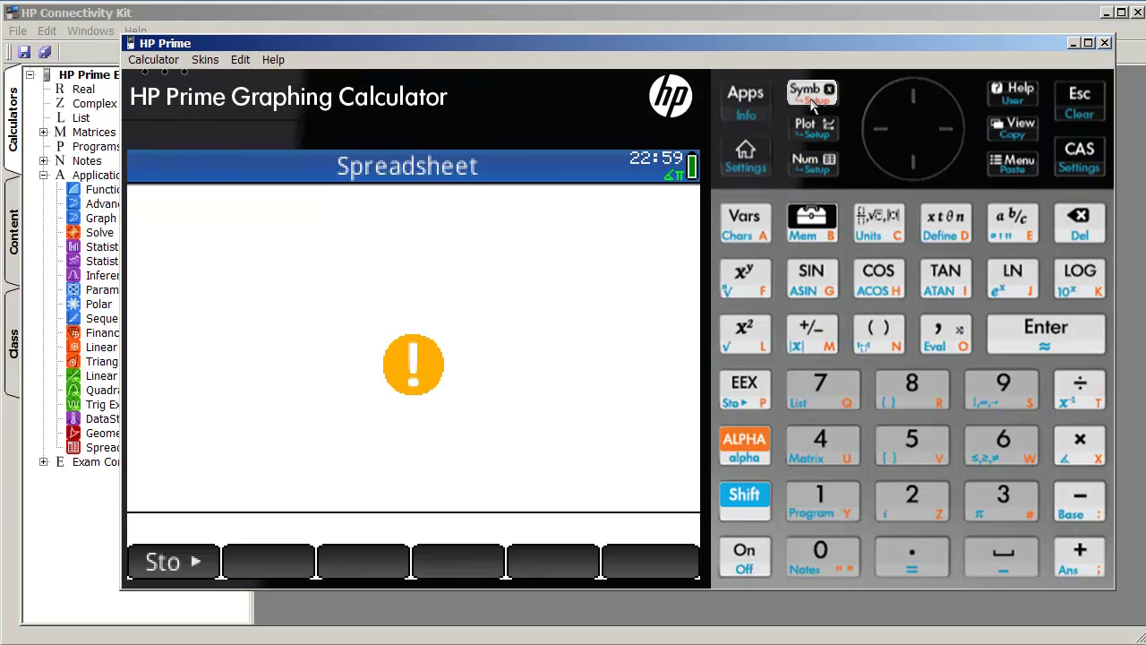
left_click(811, 95)
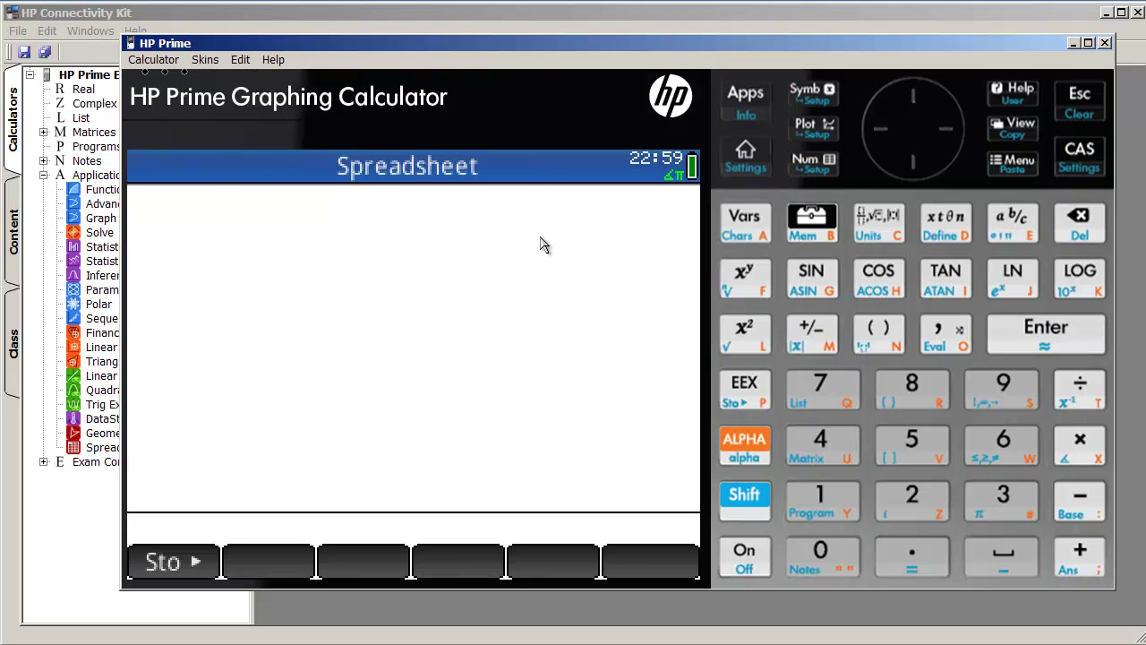
left_click(815, 163)
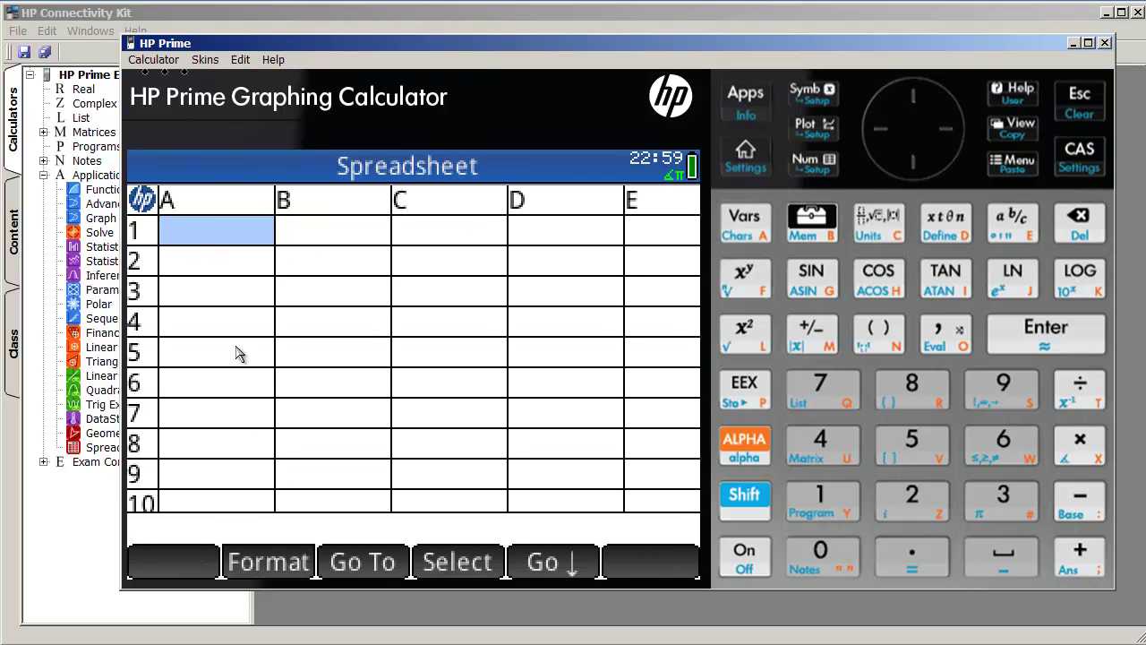
left_click(806, 506)
left_click(1032, 336)
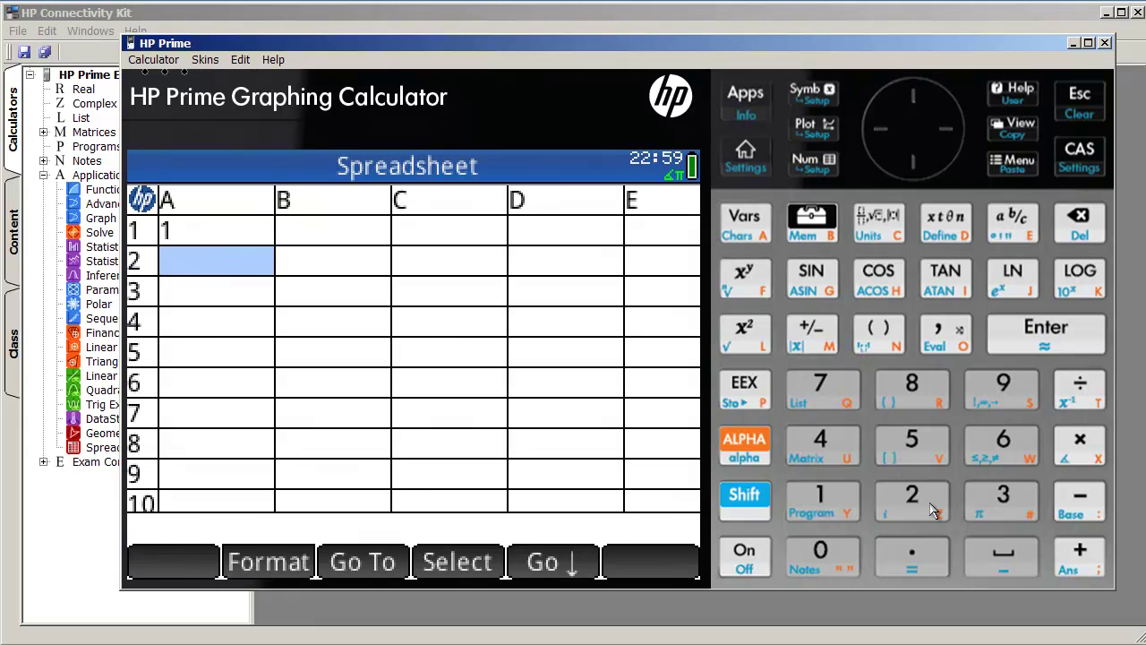
left_click(931, 509)
left_click(1029, 340)
Enter 8 and 9 into cells B1:B2
left_click(376, 244)
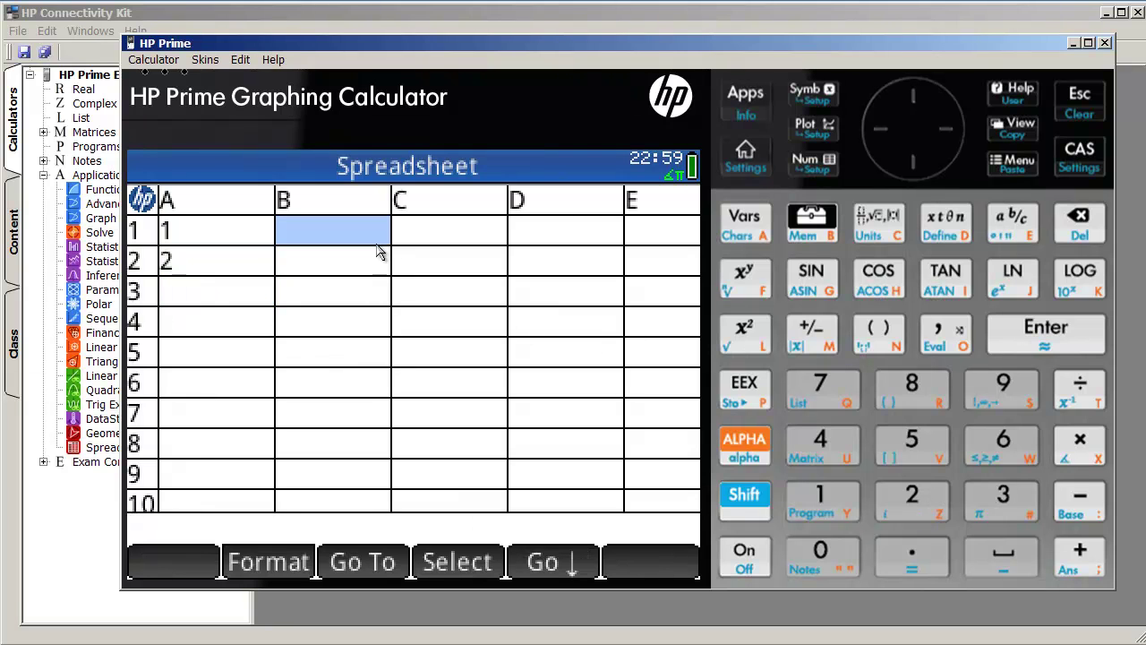
left_click(911, 387)
left_click(1029, 354)
left_click(1000, 392)
left_click(1045, 349)
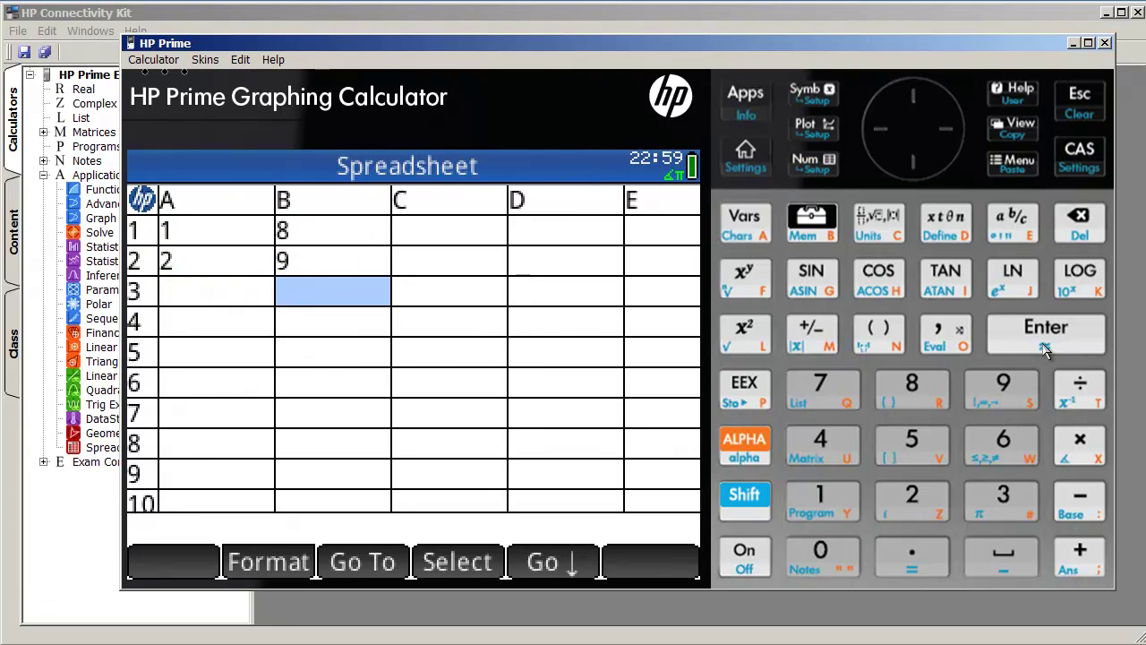
Try the spreadsheet's Plot and numeric setup, view help and retrieval options, then return to the grid
left_click(821, 141)
left_click(768, 445)
left_click(815, 168)
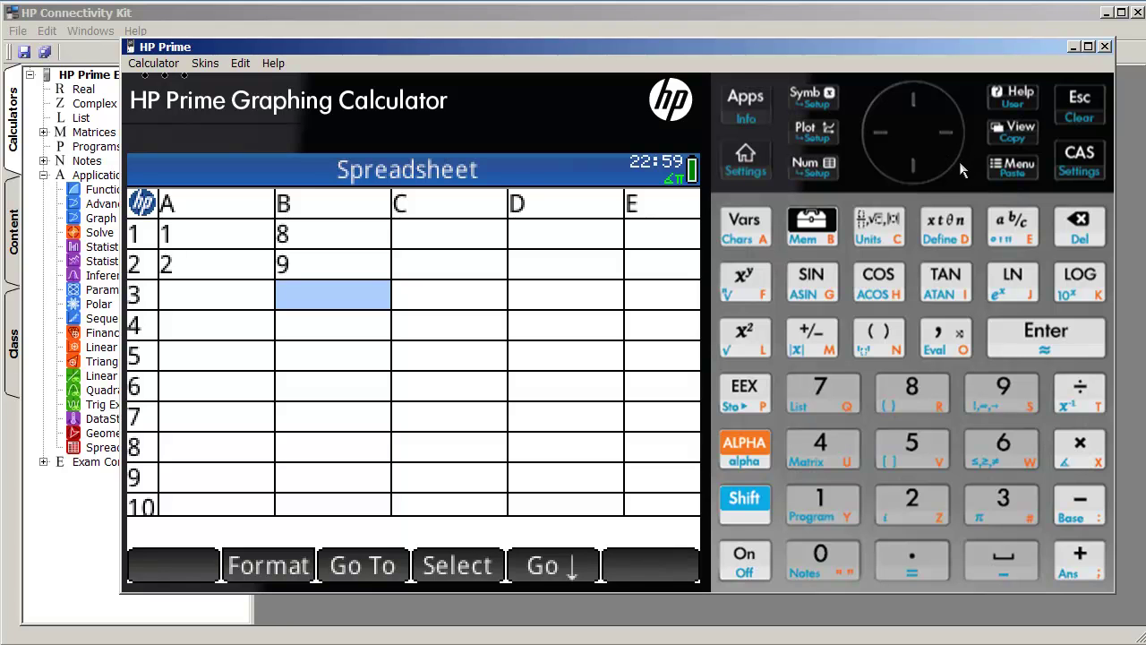
left_click(1081, 114)
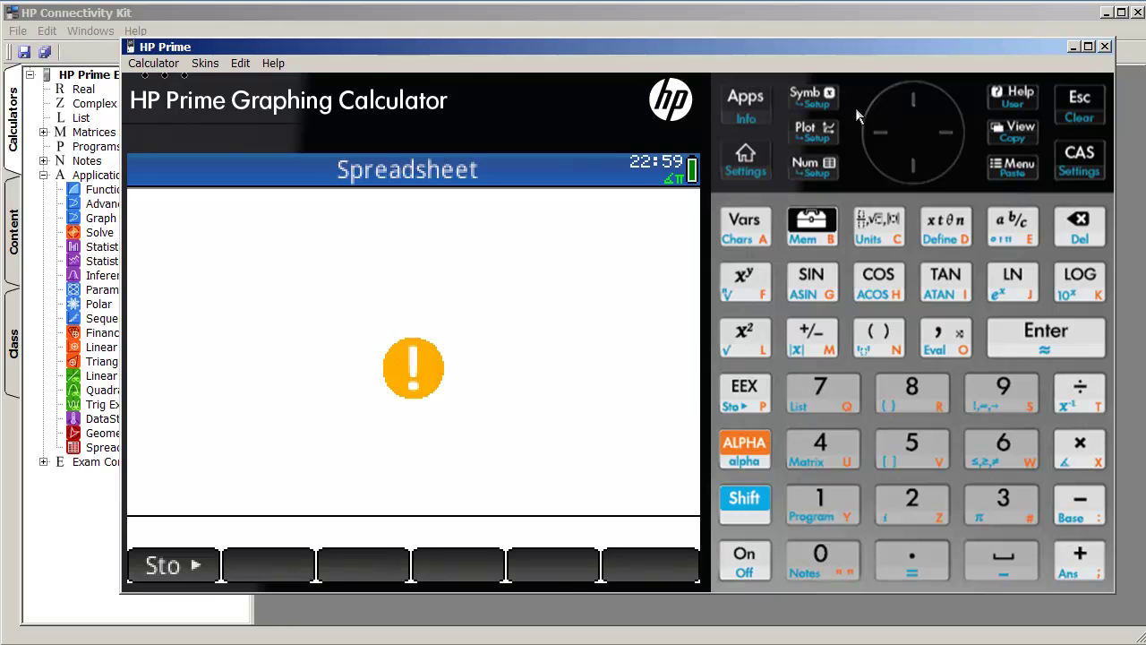
left_click(1001, 102)
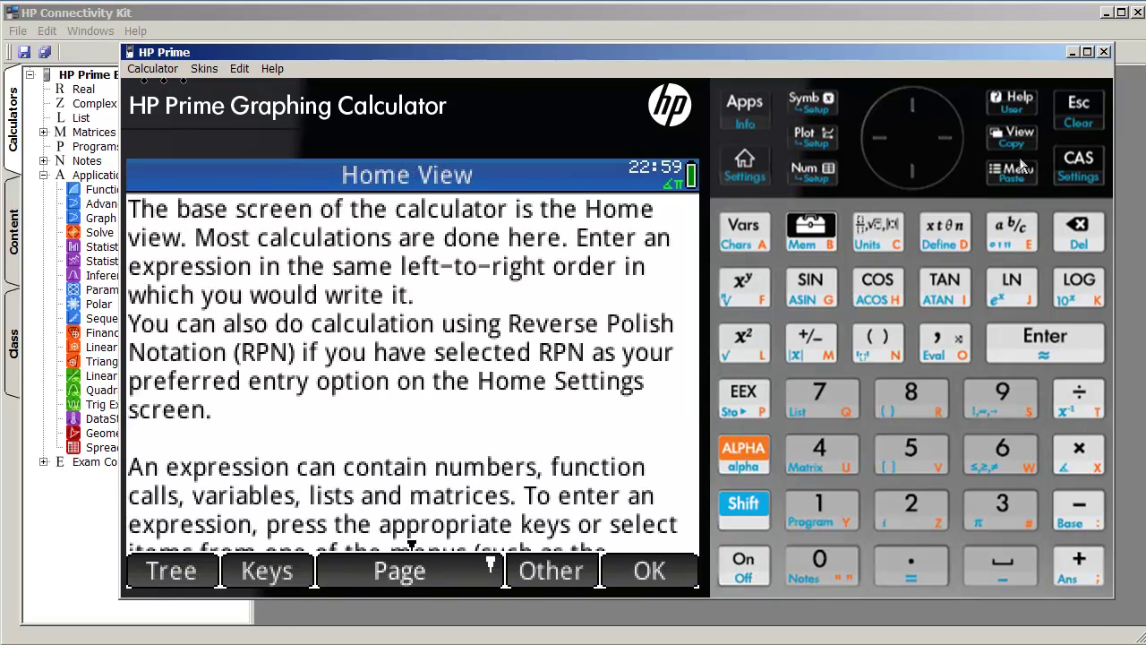
left_click(1069, 126)
left_click(1011, 170)
left_click(1080, 109)
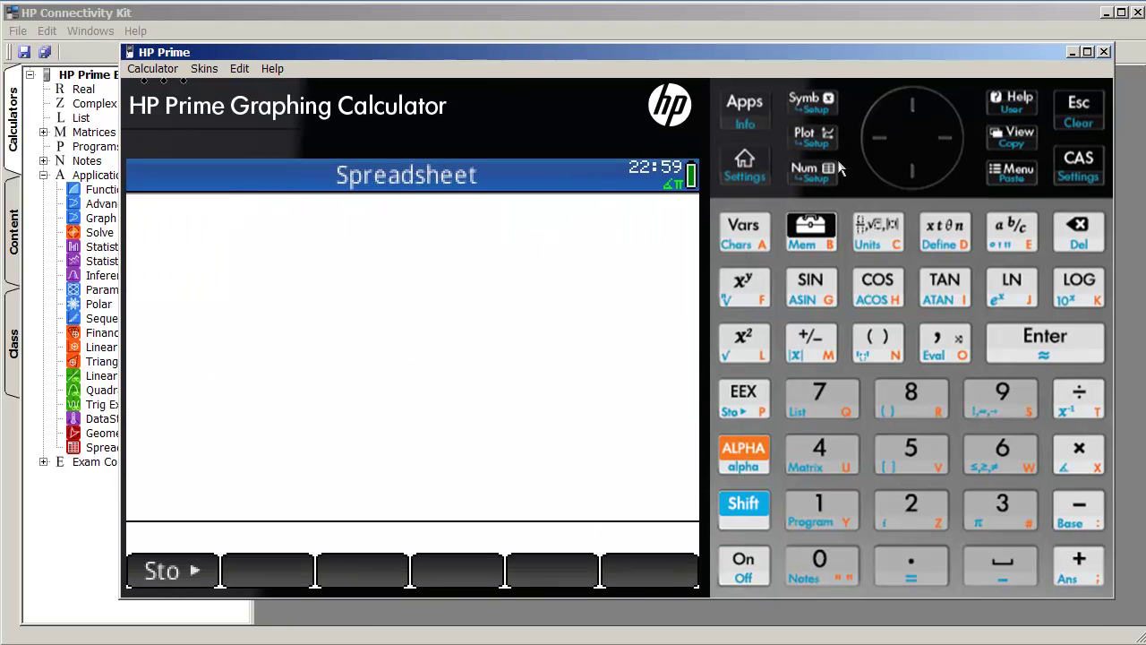
left_click(793, 182)
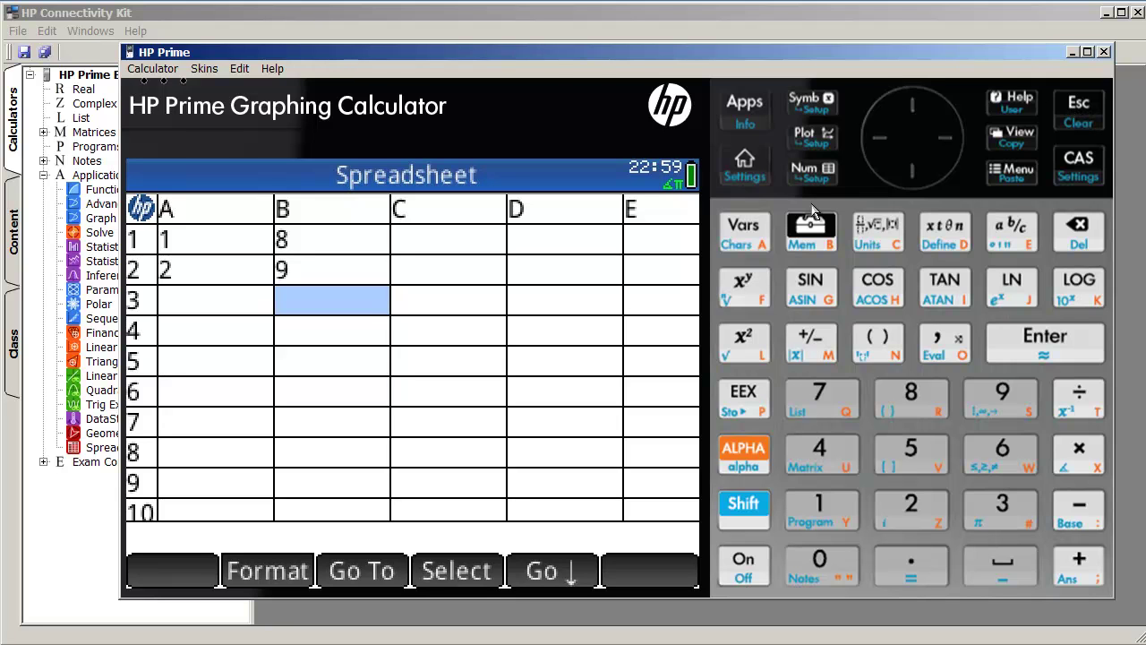
Launch Advanced Graphing from the Application Library and show V1's X/Y truth table
left_click(752, 108)
left_click(324, 249)
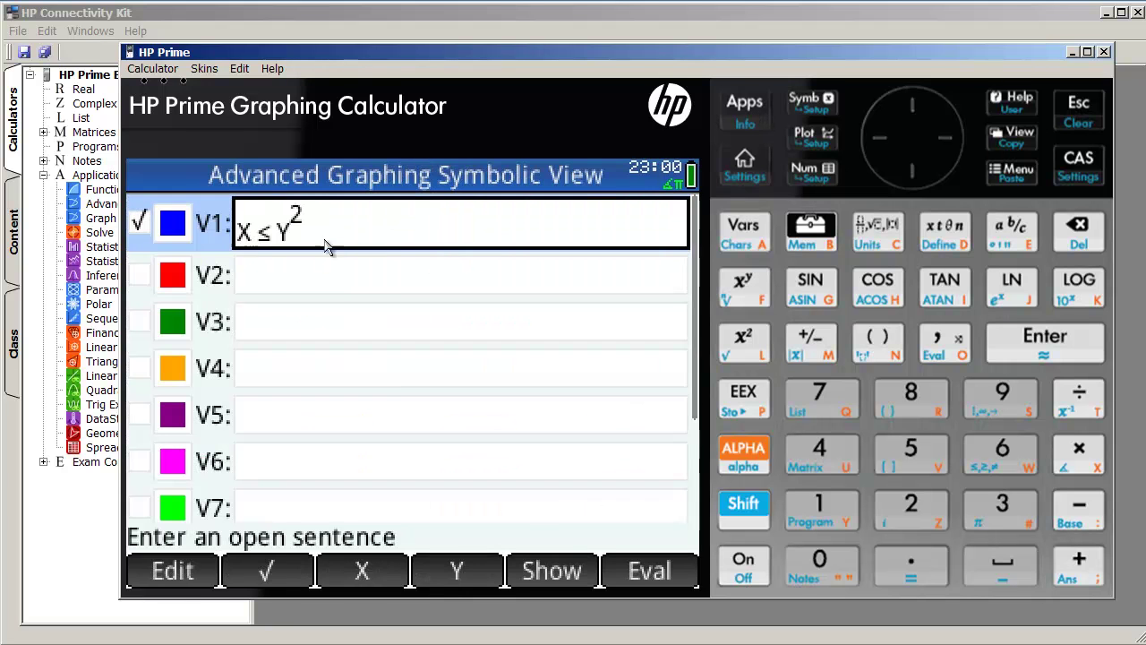
left_click(812, 169)
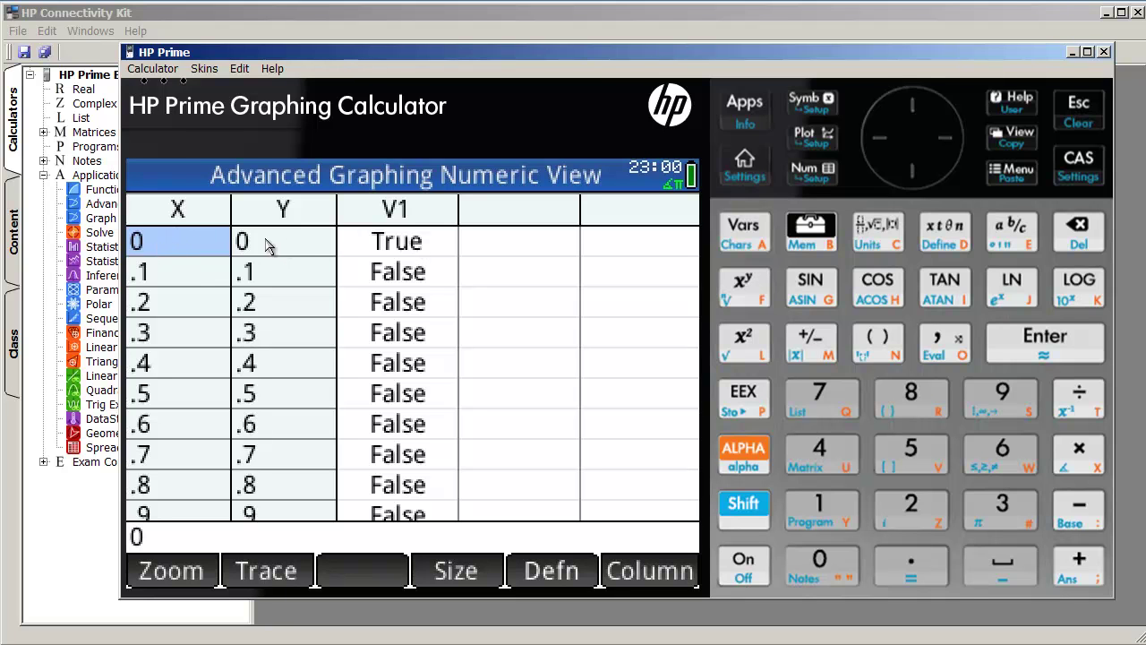
Compare the X ≤ Y² definition with its True/False table, scroll it, then return to the library
left_click(804, 103)
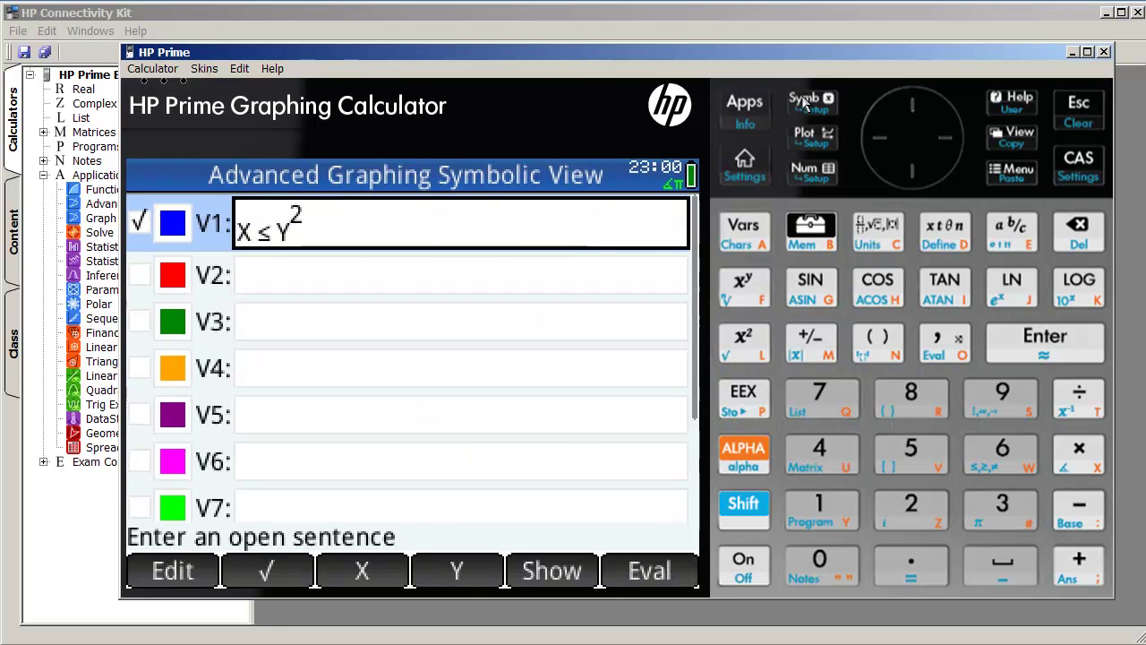
left_click(793, 165)
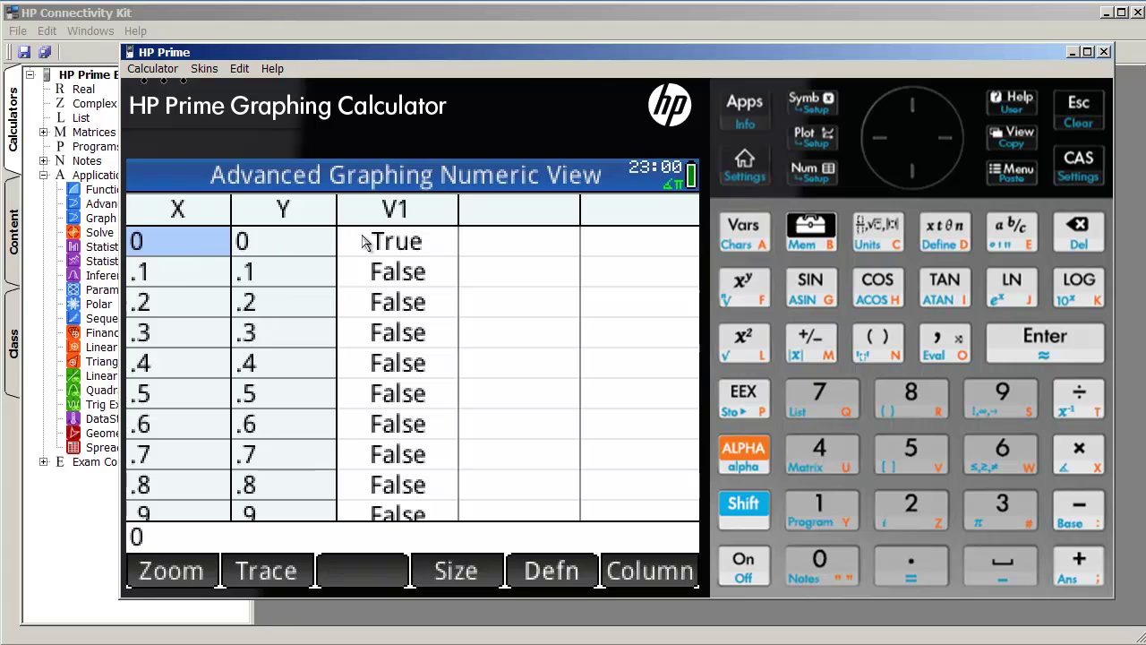
left_click_drag(185, 399, 259, 291)
scroll(322, 353, "down", 2)
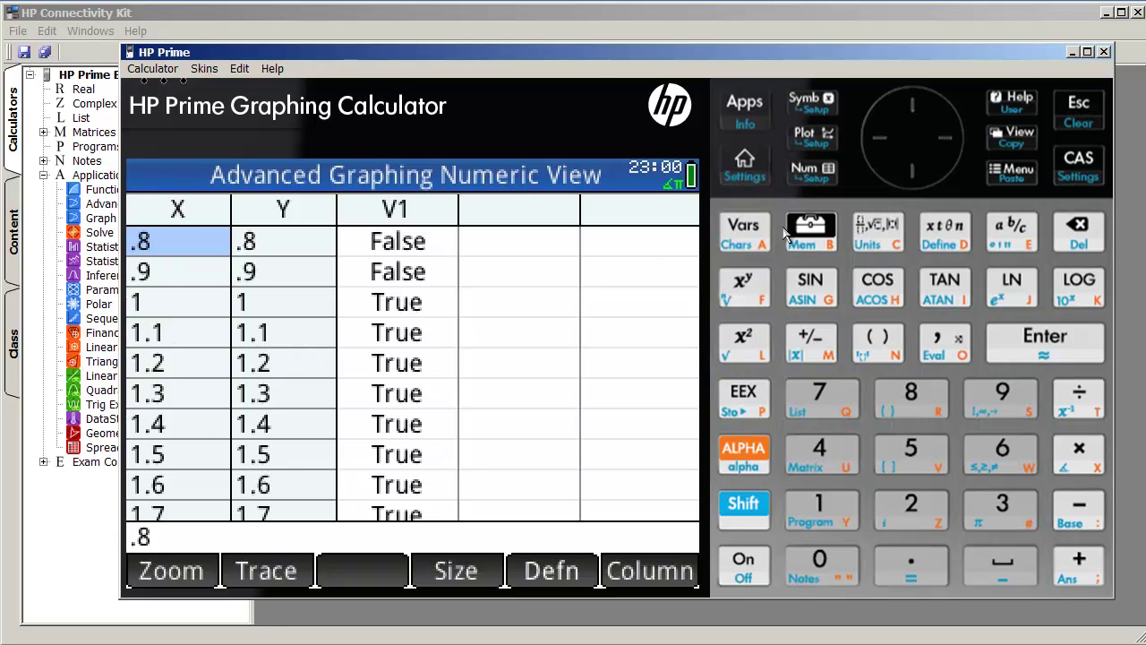
left_click(1058, 125)
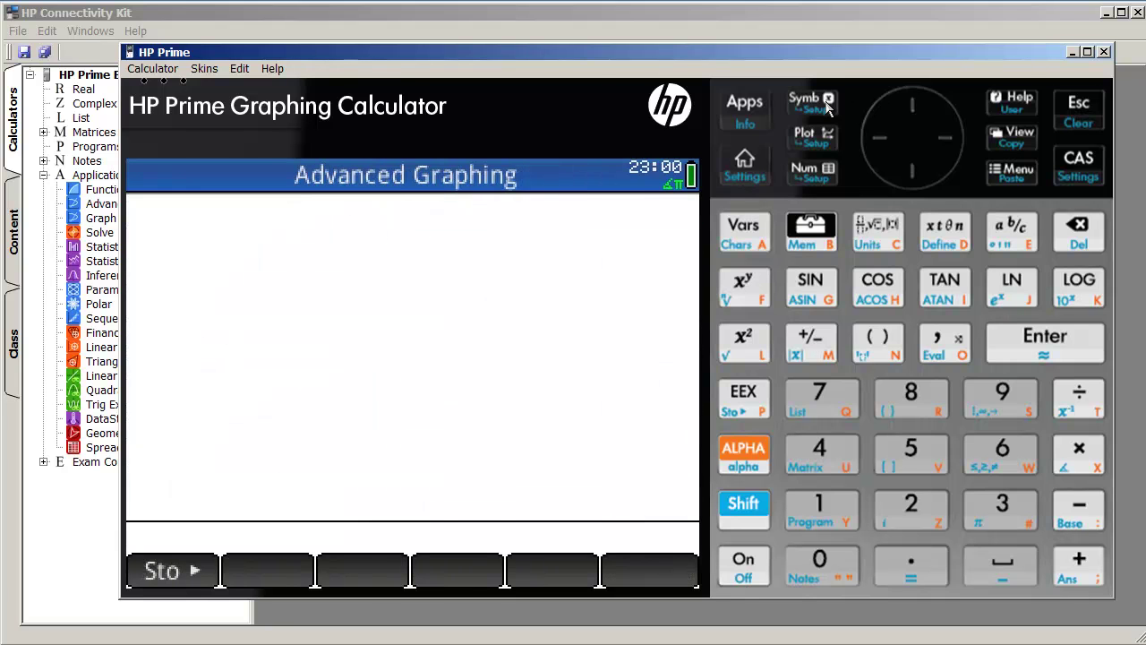
left_click(743, 105)
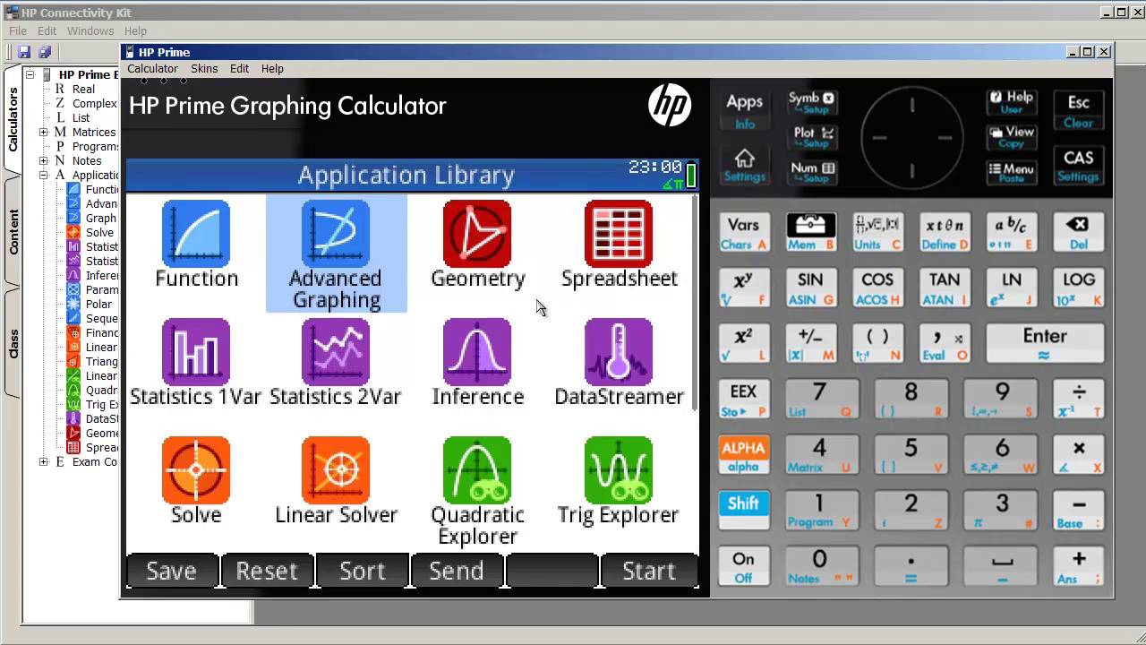
Scroll the Application Library and launch Graph 3D, where V1 is 1/390*(X³*Y−X*Y³)
left_click_drag(537, 312, 538, 379)
left_click_drag(557, 368, 583, 370)
scroll(568, 332, "down", 3)
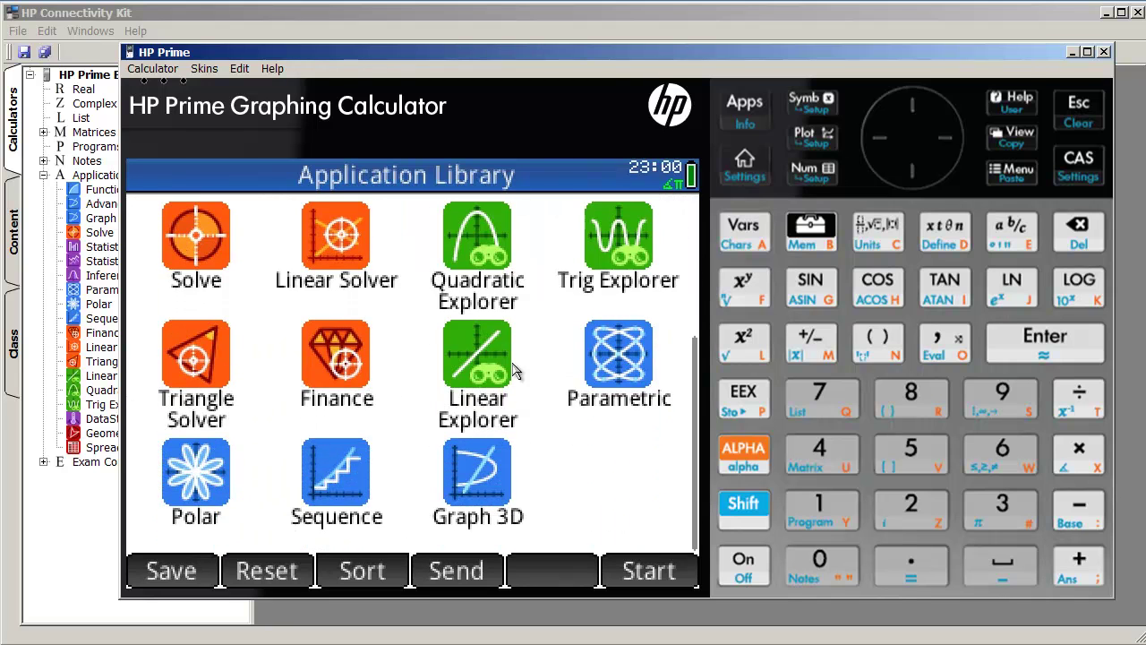
left_click(490, 483)
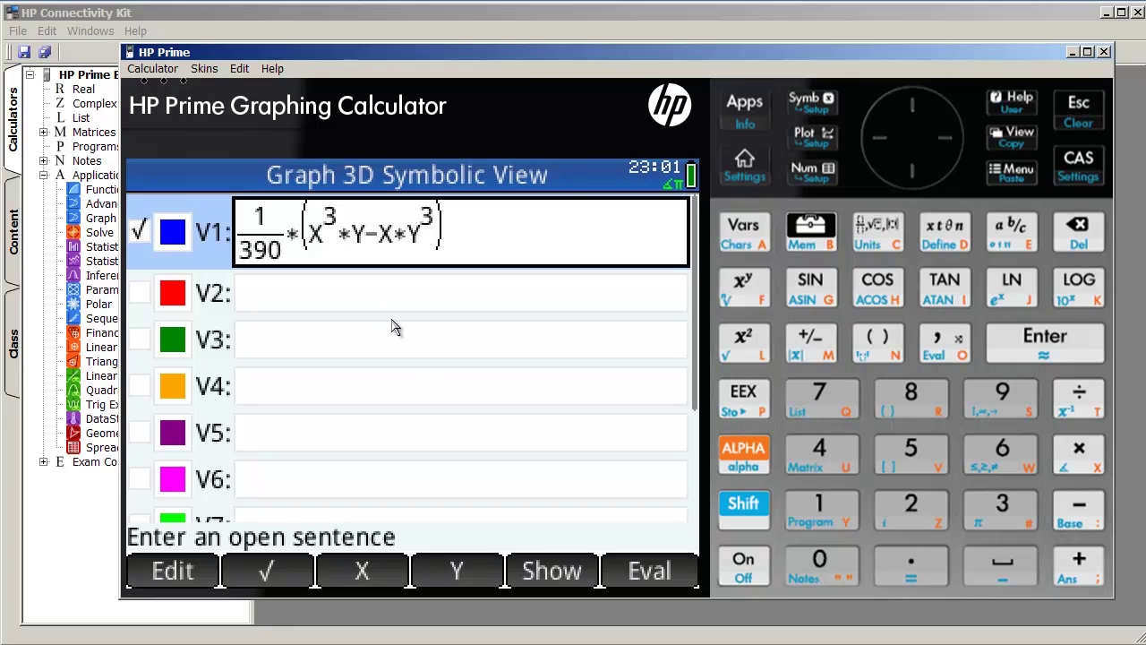
Plot V1's 3D surface, then view and exit its Graph 3D table of values
left_click_drag(349, 387, 356, 463)
left_click(815, 139)
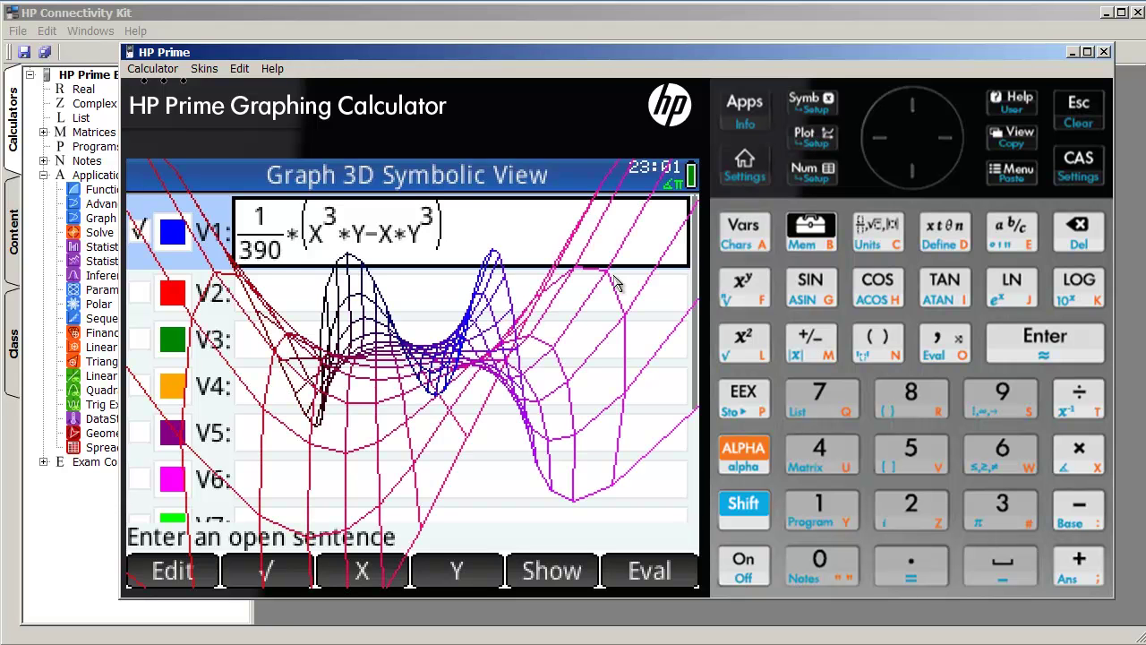
left_click(1079, 111)
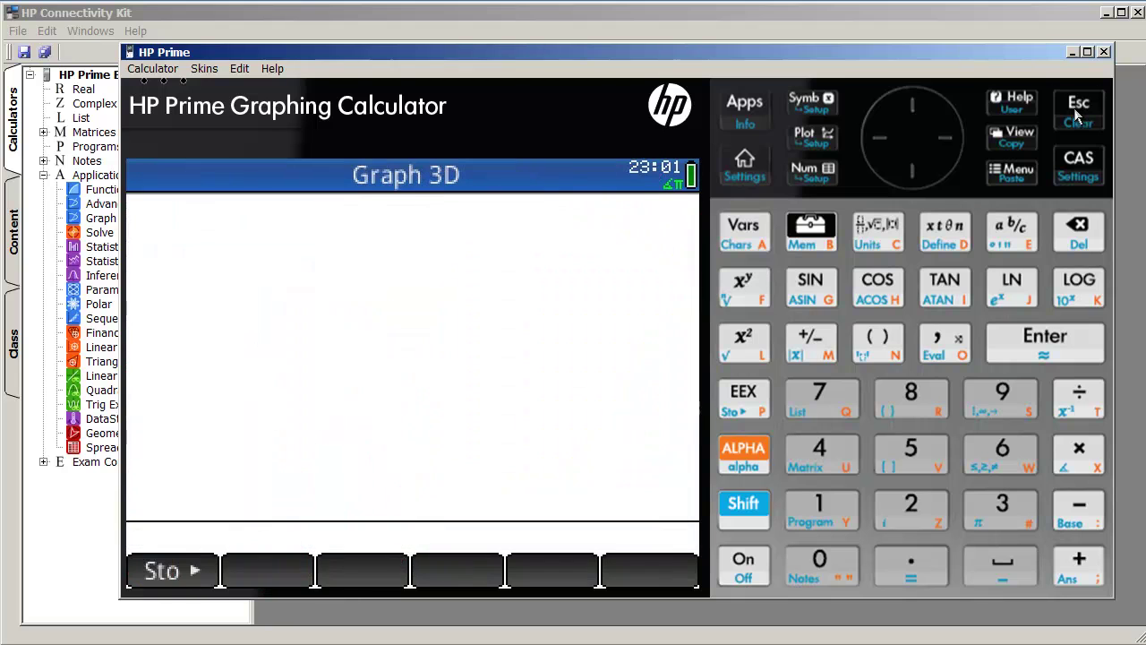
left_click(811, 174)
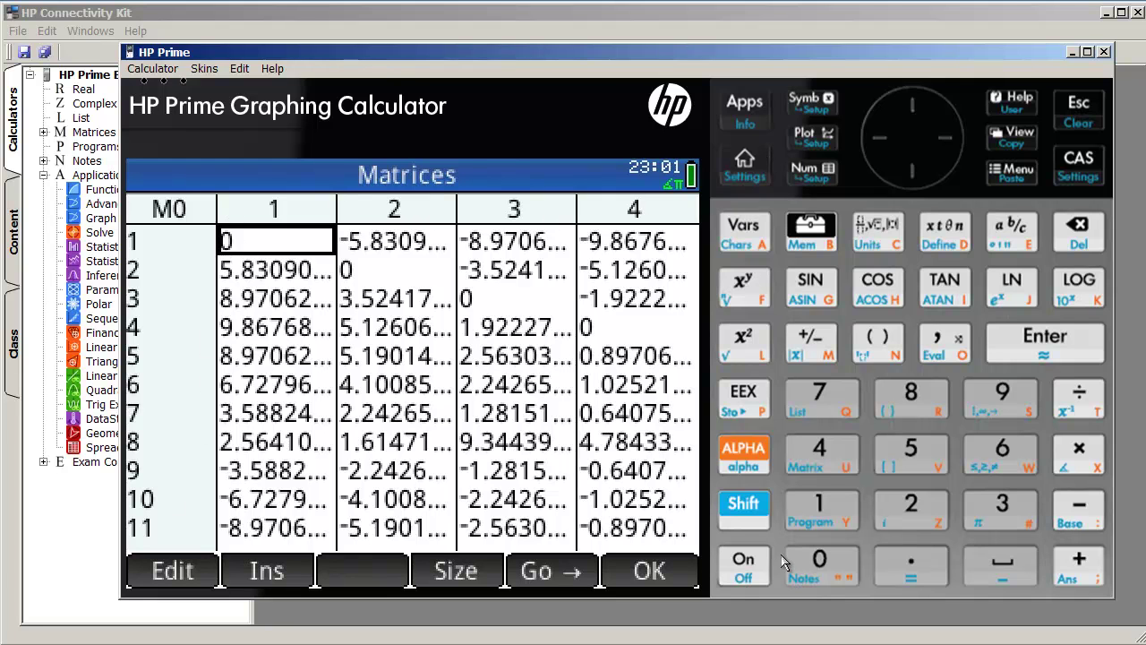
left_click(1082, 118)
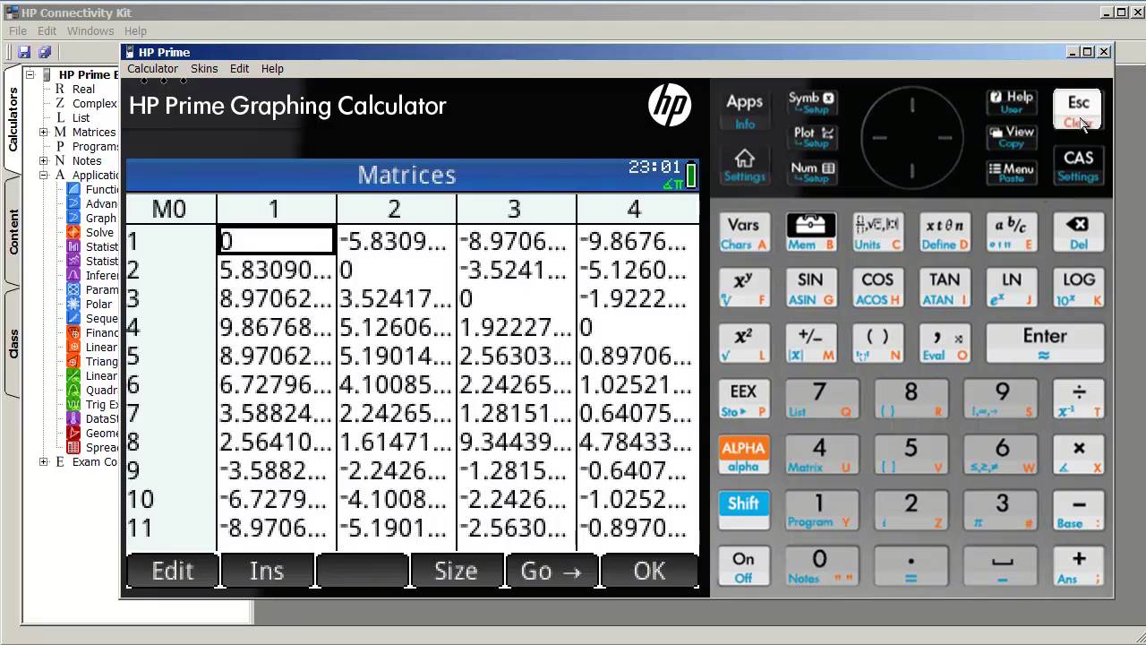
In Graph 3D plot setup, keep the default xMin −10 and other window ranges
left_click(734, 499)
left_click(810, 134)
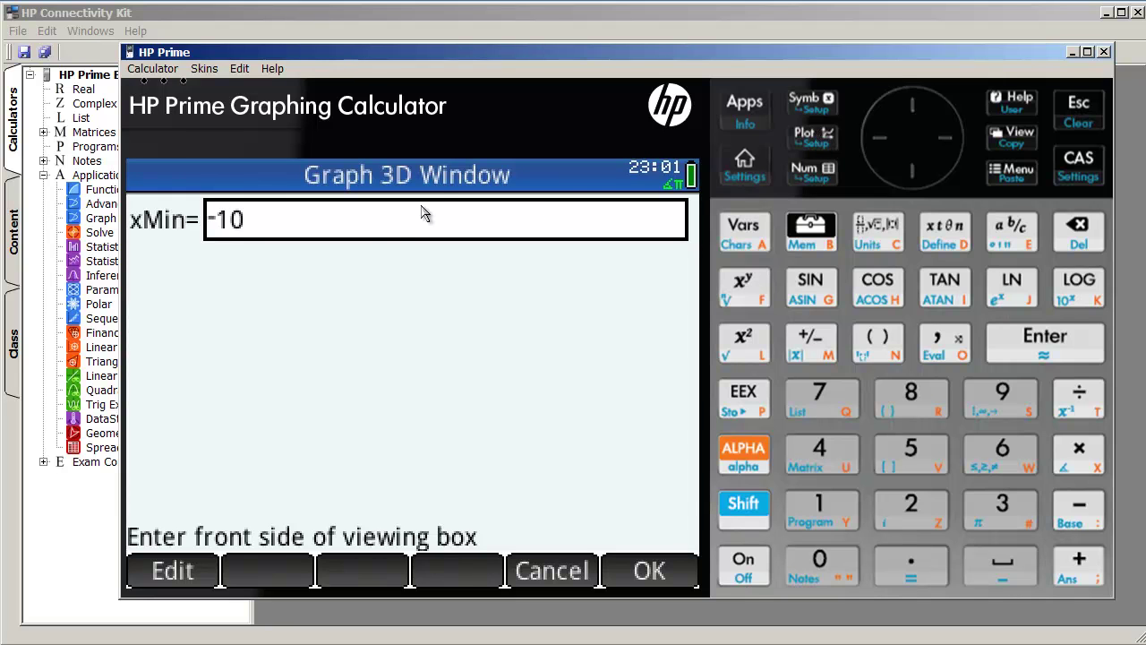
left_click(1019, 346)
left_click(1018, 345)
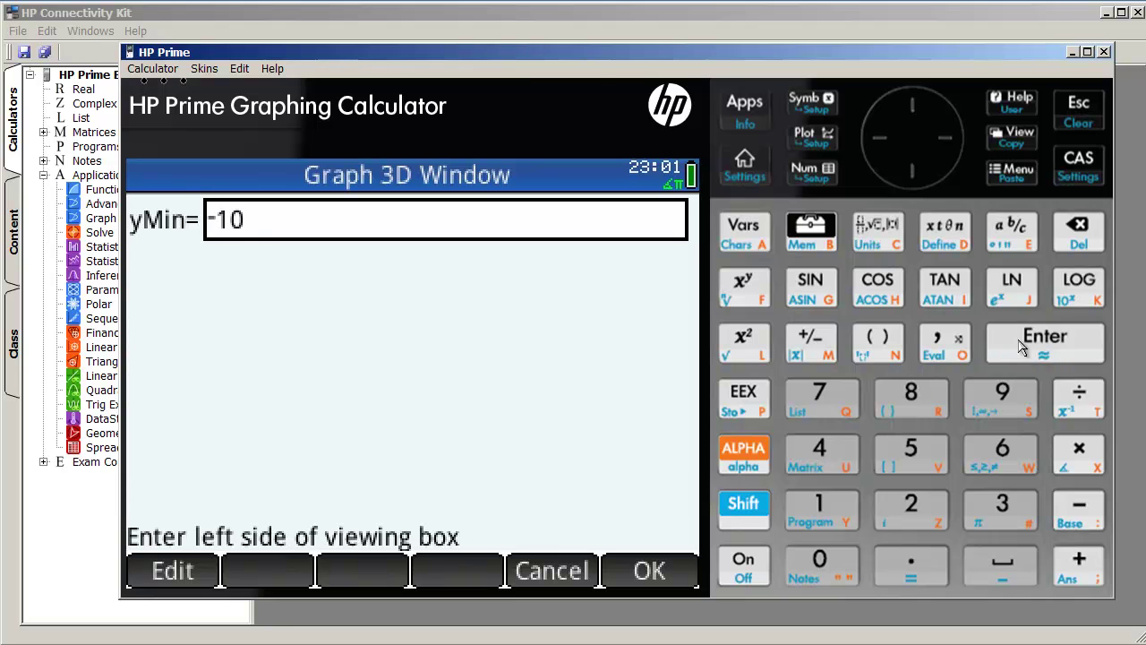
left_click(1019, 346)
left_click(1019, 345)
left_click(1019, 345)
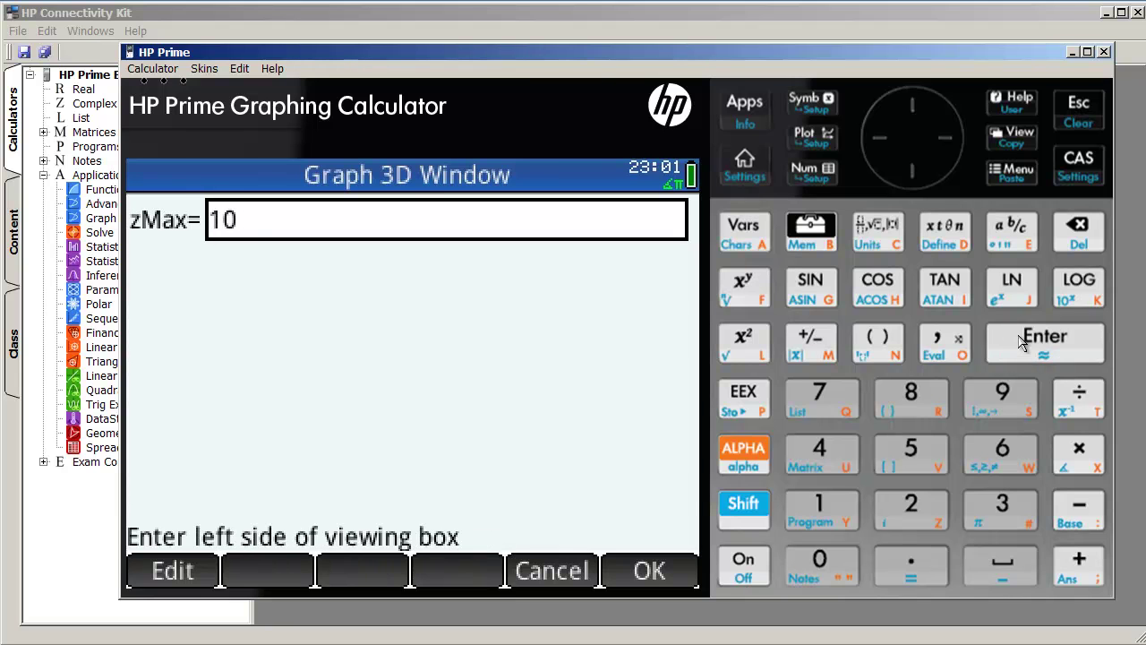
left_click(1019, 346)
left_click(1019, 344)
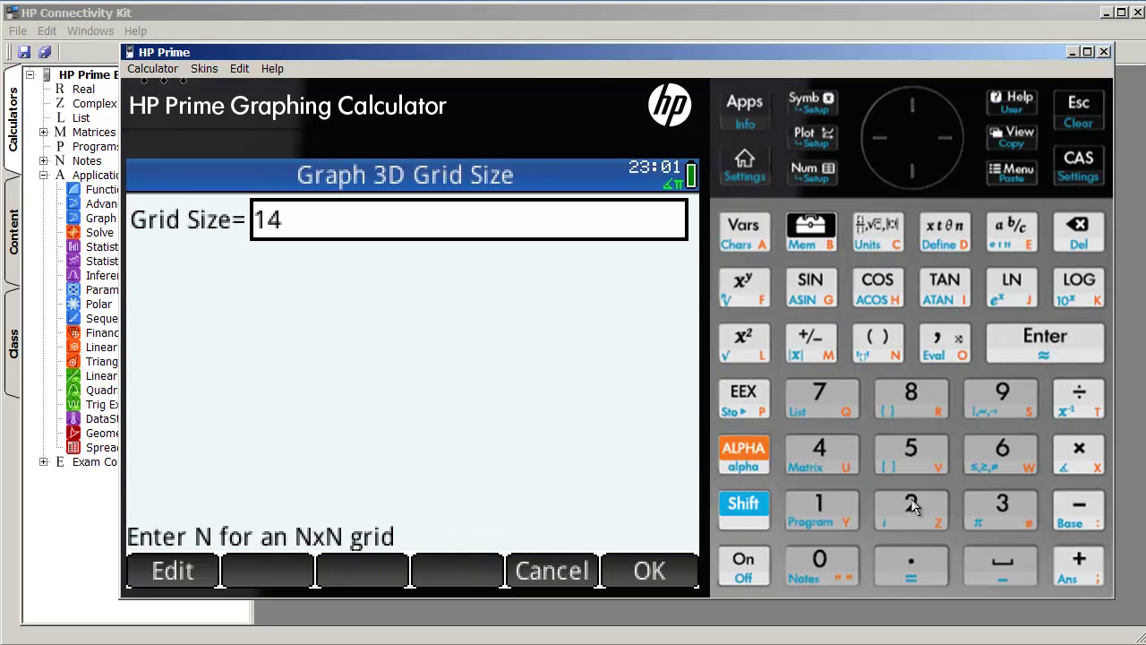
Set grid size to 50, keep the default rotation angles, and plot the surface
left_click(911, 449)
left_click(820, 564)
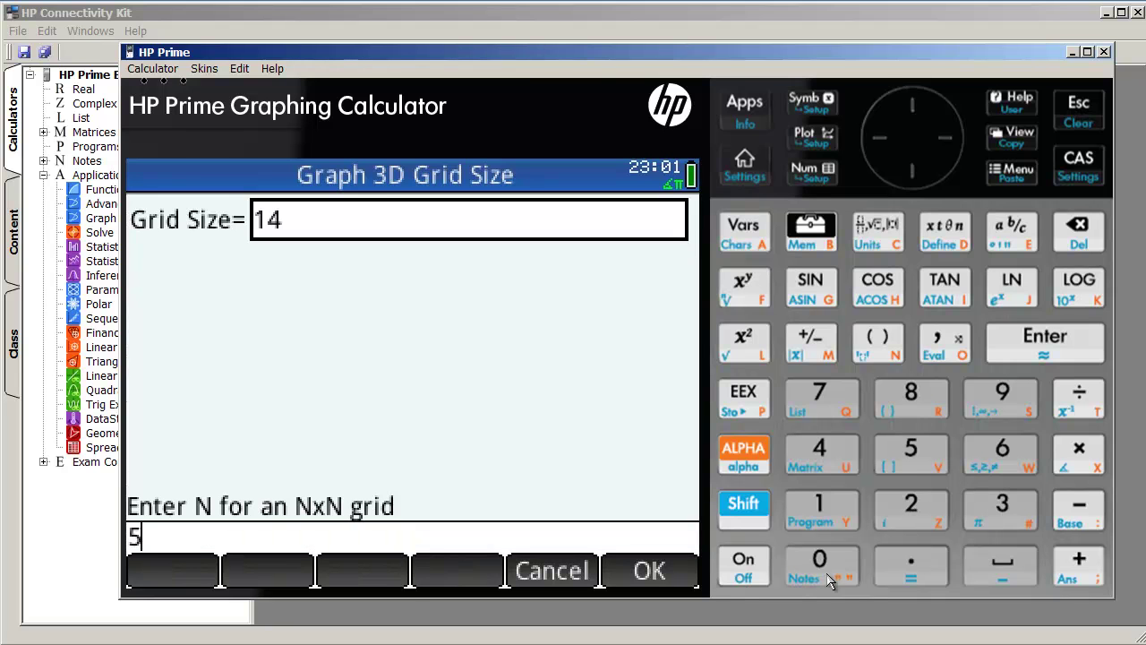
left_click(1029, 339)
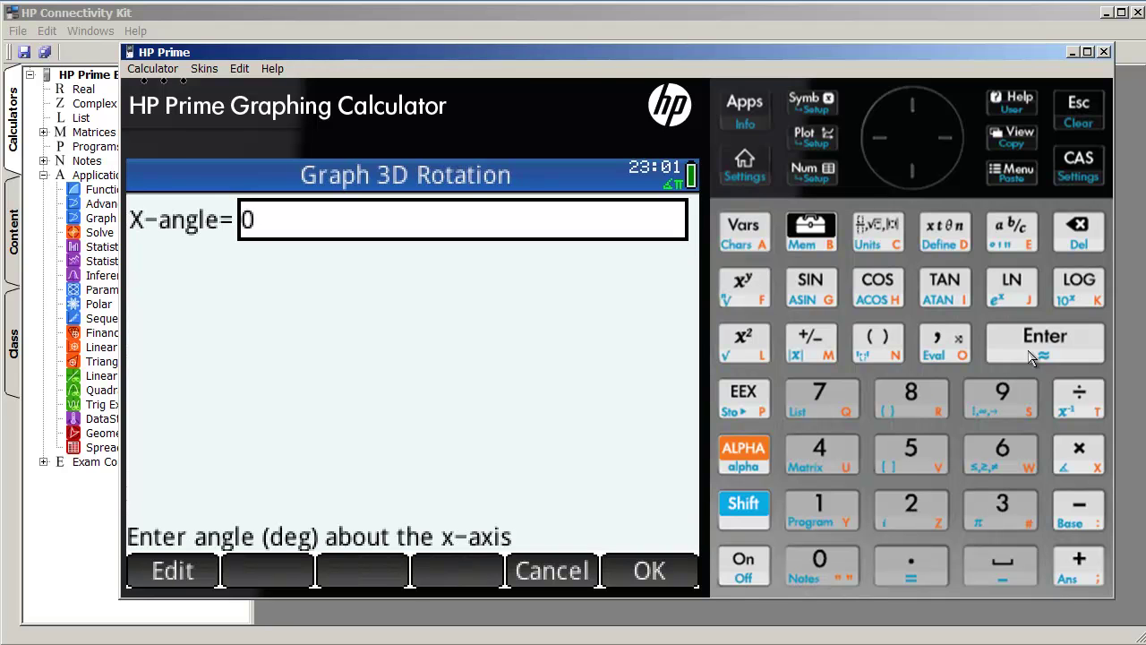
left_click(1029, 344)
left_click(1030, 345)
left_click(1029, 345)
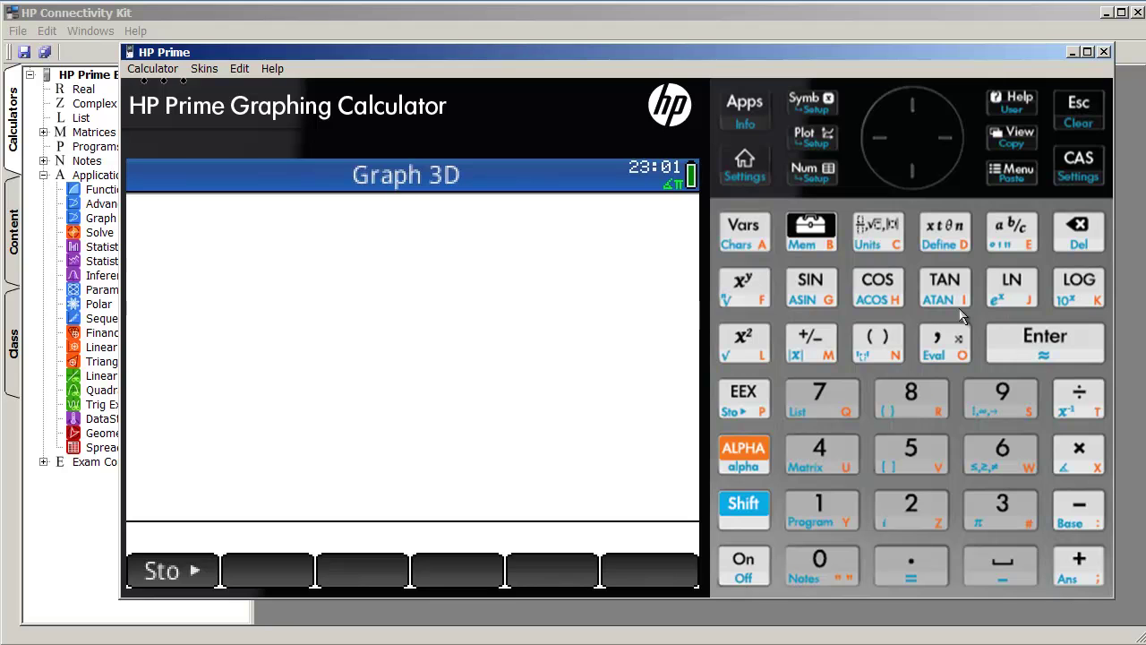
left_click(808, 142)
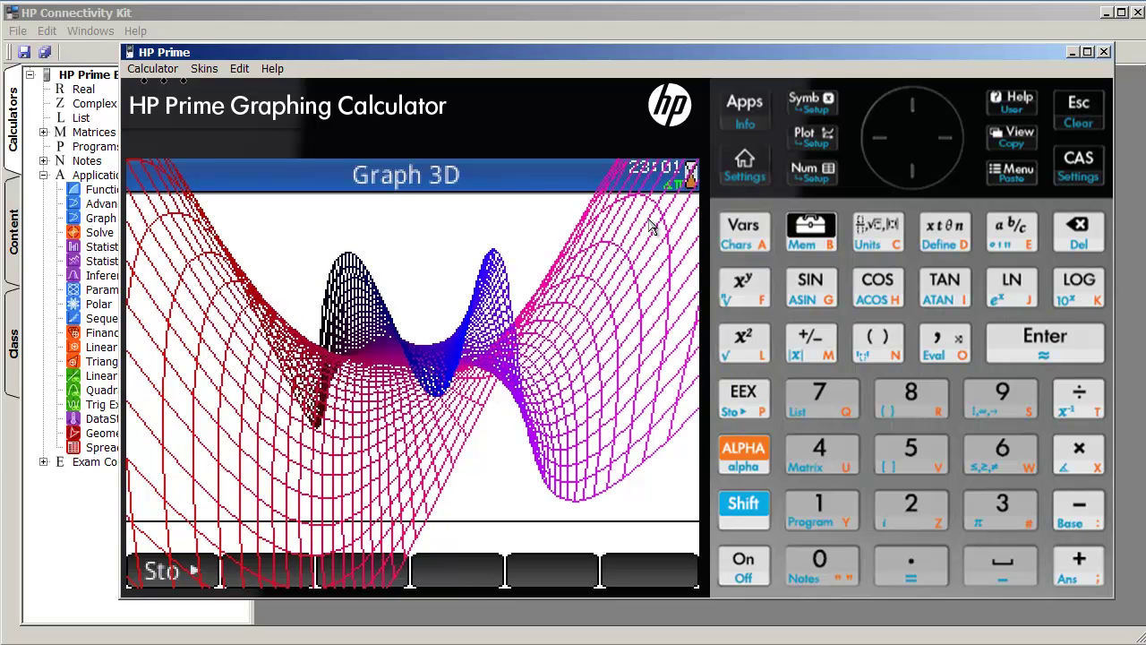
Cycle through Graph 3D's Symbolic, Plot, Numeric and shifted Numeric Setup views
left_click(1079, 107)
left_click(817, 105)
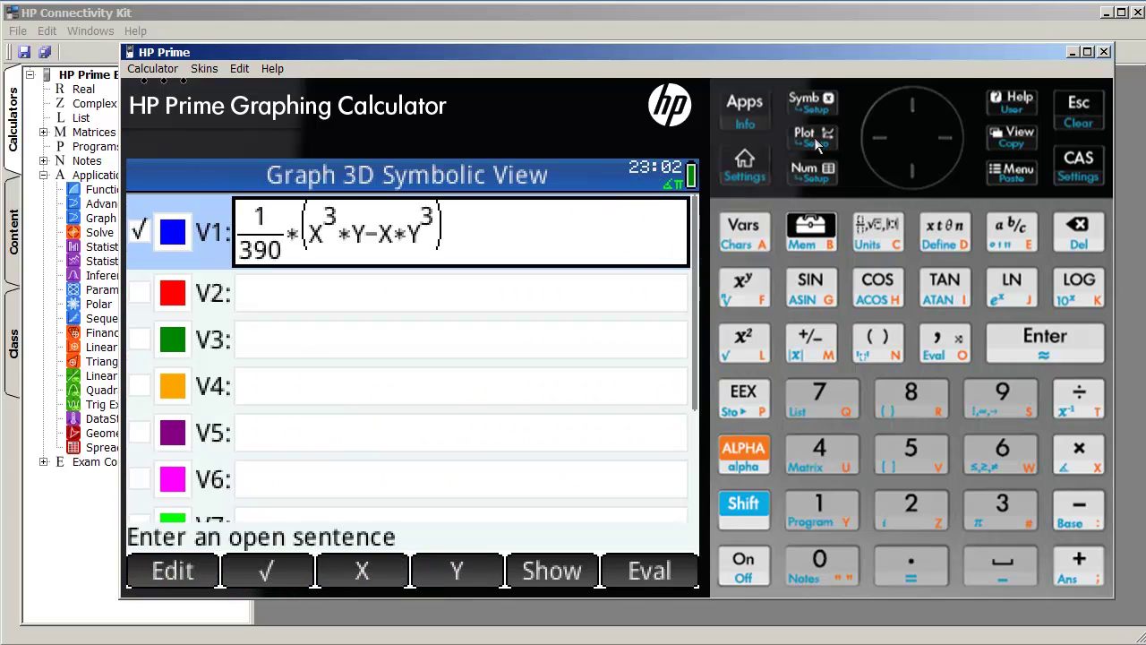
left_click(814, 137)
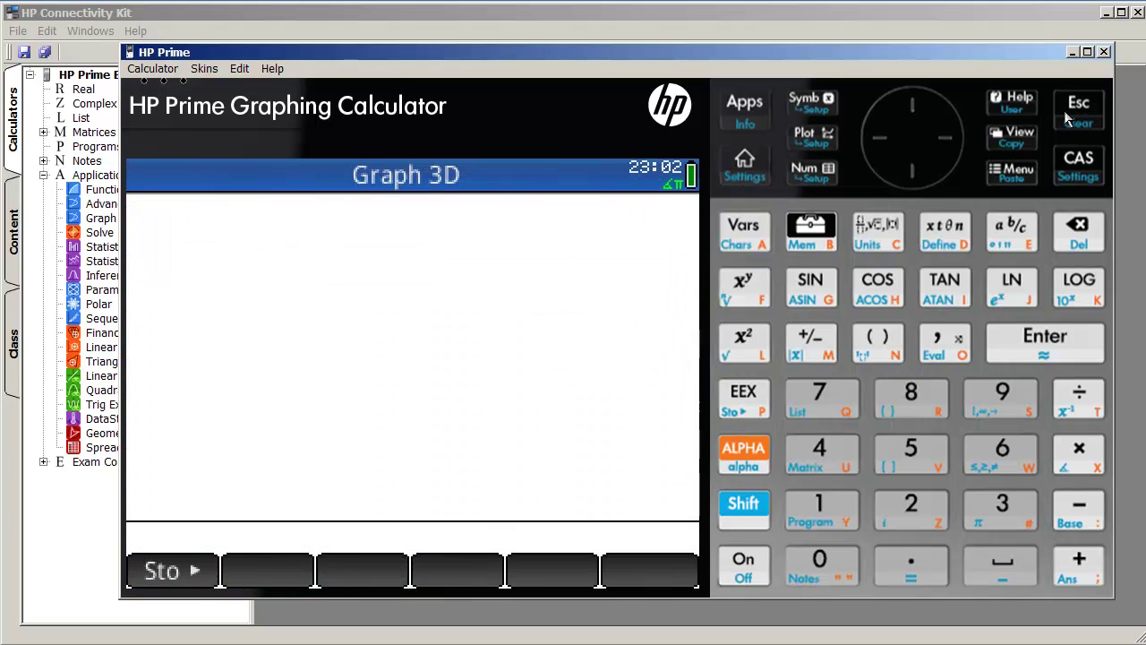
left_click(828, 170)
left_click(1079, 105)
left_click(743, 503)
left_click(794, 175)
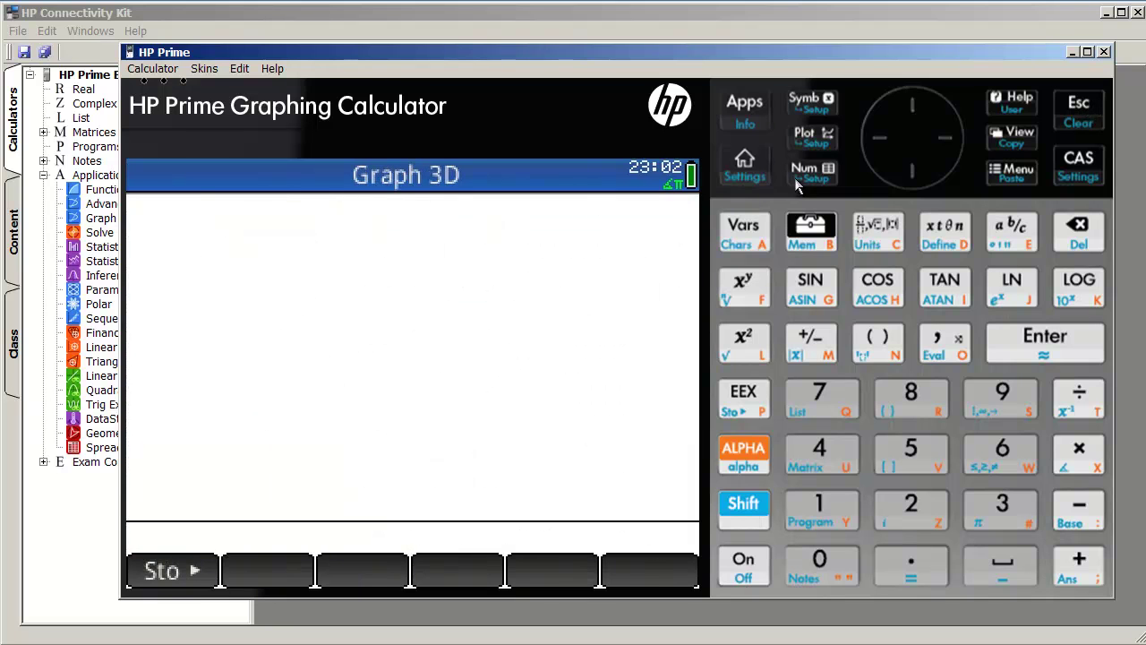
left_click(743, 503)
Browse the Graph 3D Views menu down to Set Rotation Angles, then close it
left_click(1009, 136)
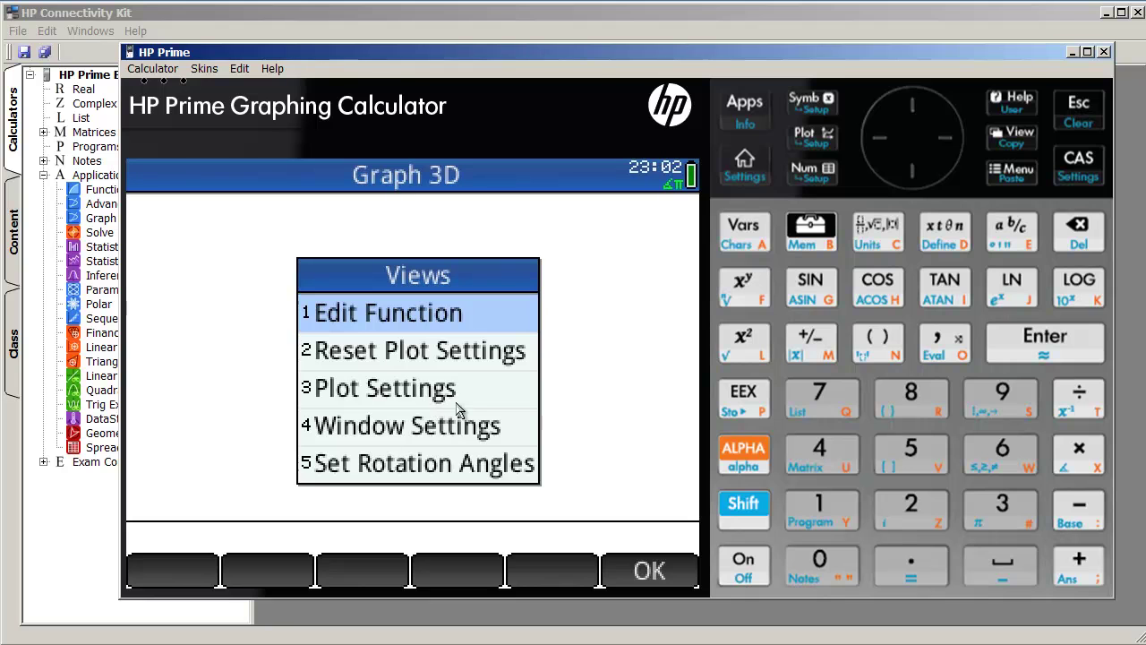
left_click(913, 170)
left_click(913, 170)
left_click(913, 170)
left_click(913, 170)
left_click(913, 170)
left_click(913, 170)
left_click(913, 170)
left_click(913, 170)
left_click(913, 170)
left_click(913, 170)
left_click(913, 170)
left_click(913, 175)
left_click(913, 174)
left_click(913, 175)
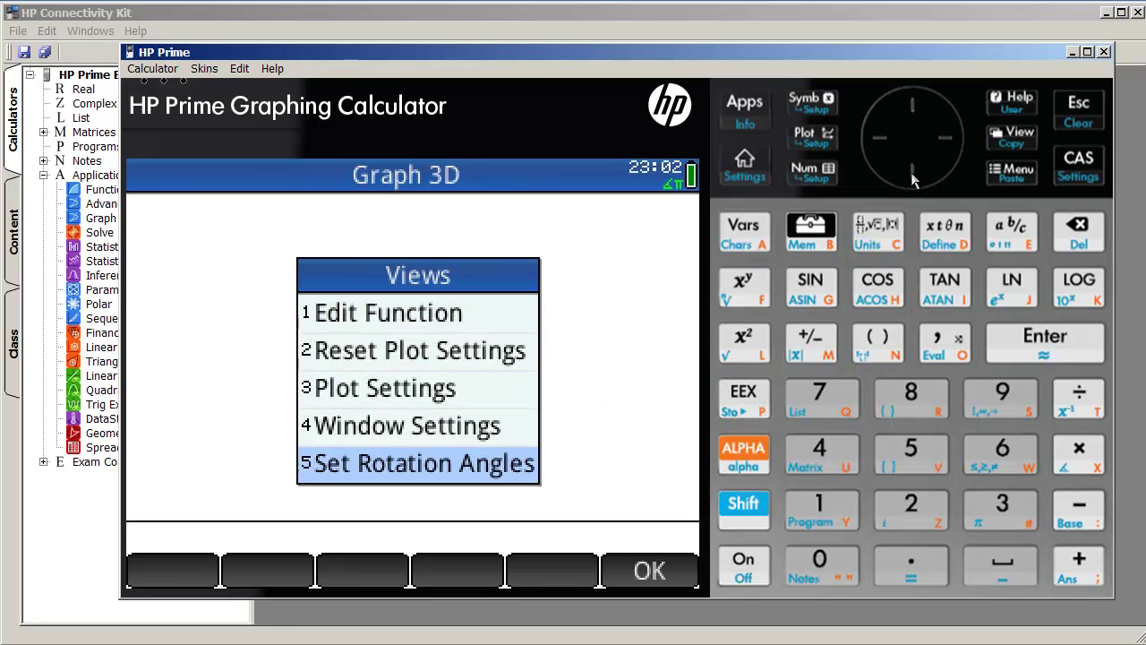
left_click(913, 174)
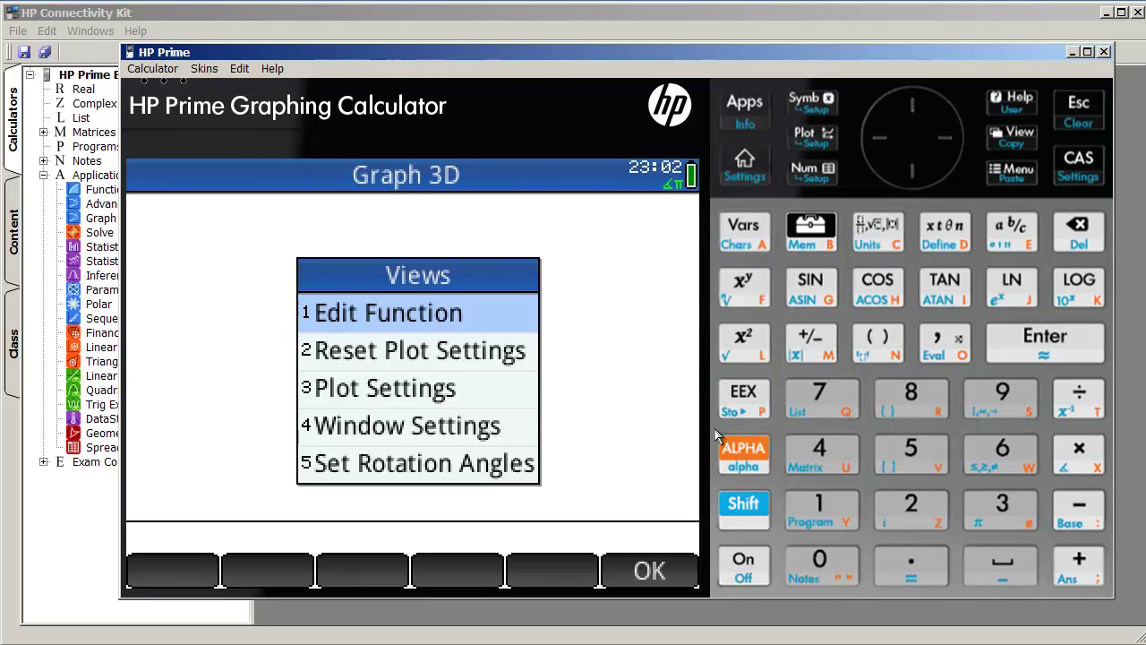
left_click(1079, 106)
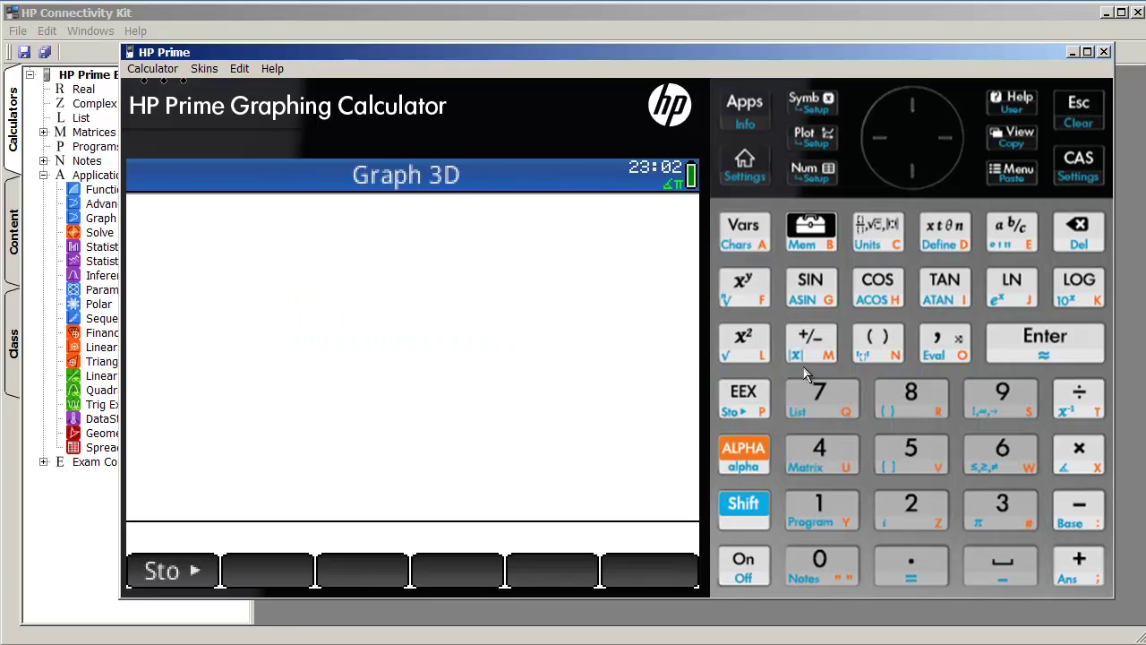
Scroll the Application Library and launch the Geometry app
left_click(741, 123)
left_click_drag(553, 284, 544, 507)
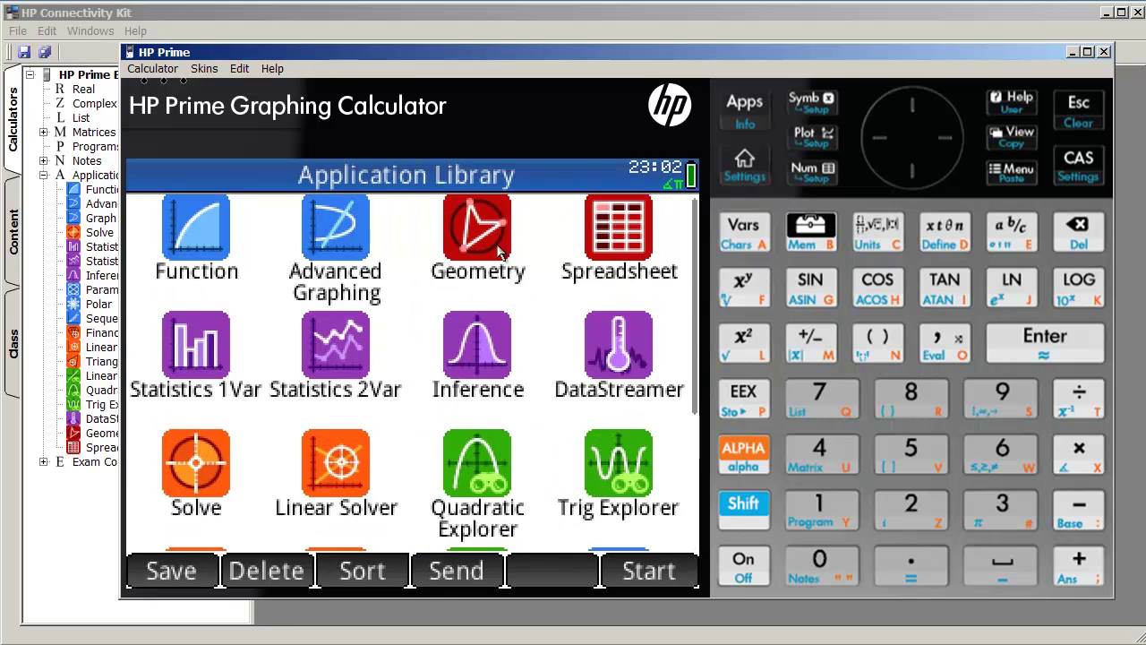
left_click(501, 252)
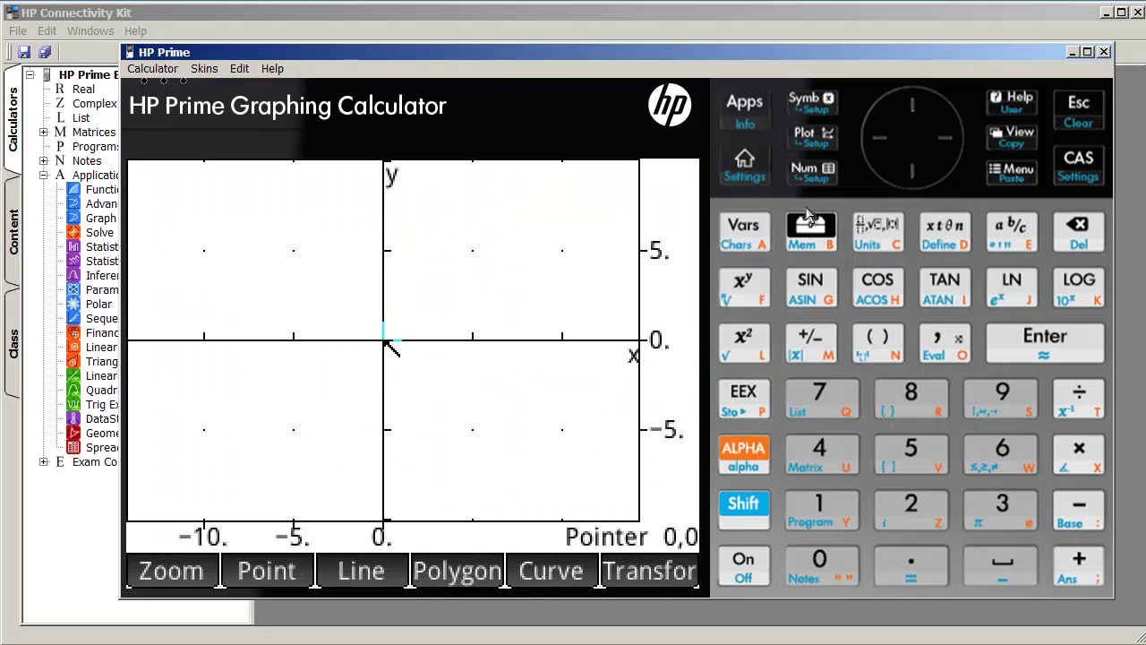
Look through Geometry's Symbolic, Plot and empty Numeric views and the Numeric options menu
left_click(809, 105)
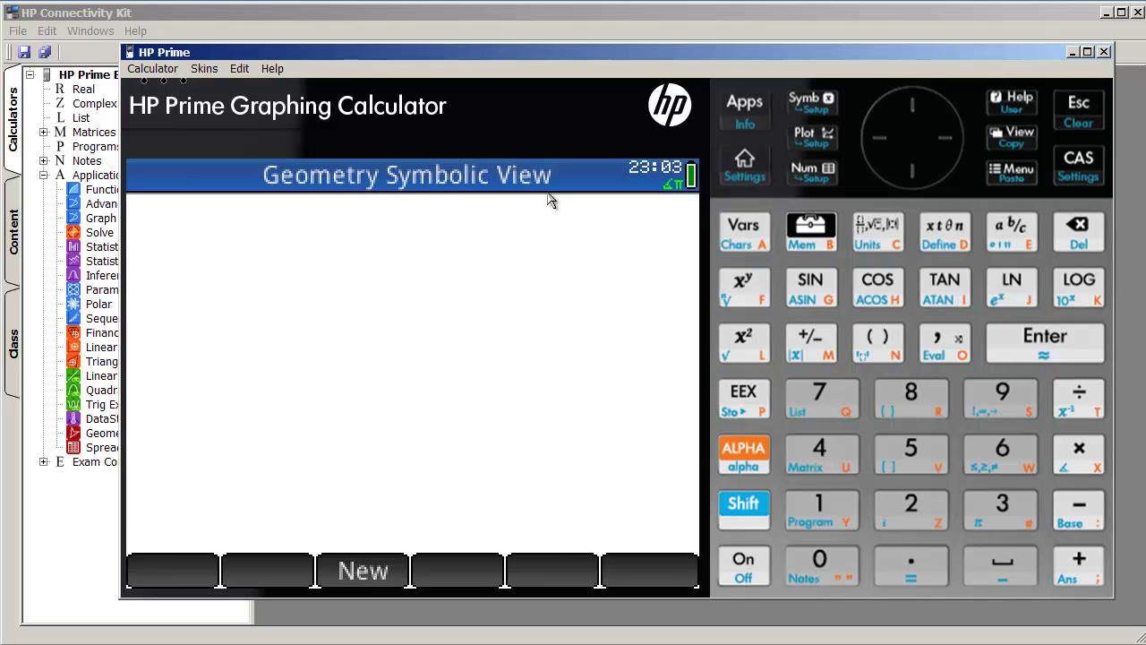
key("Escape")
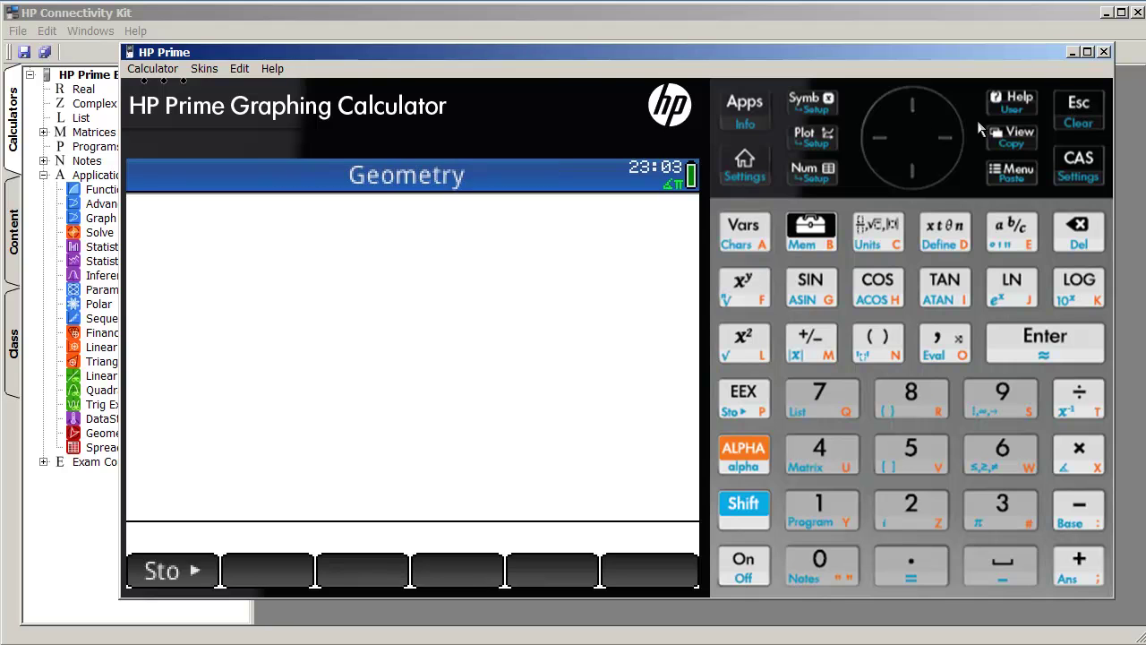
left_click(814, 141)
left_click(813, 171)
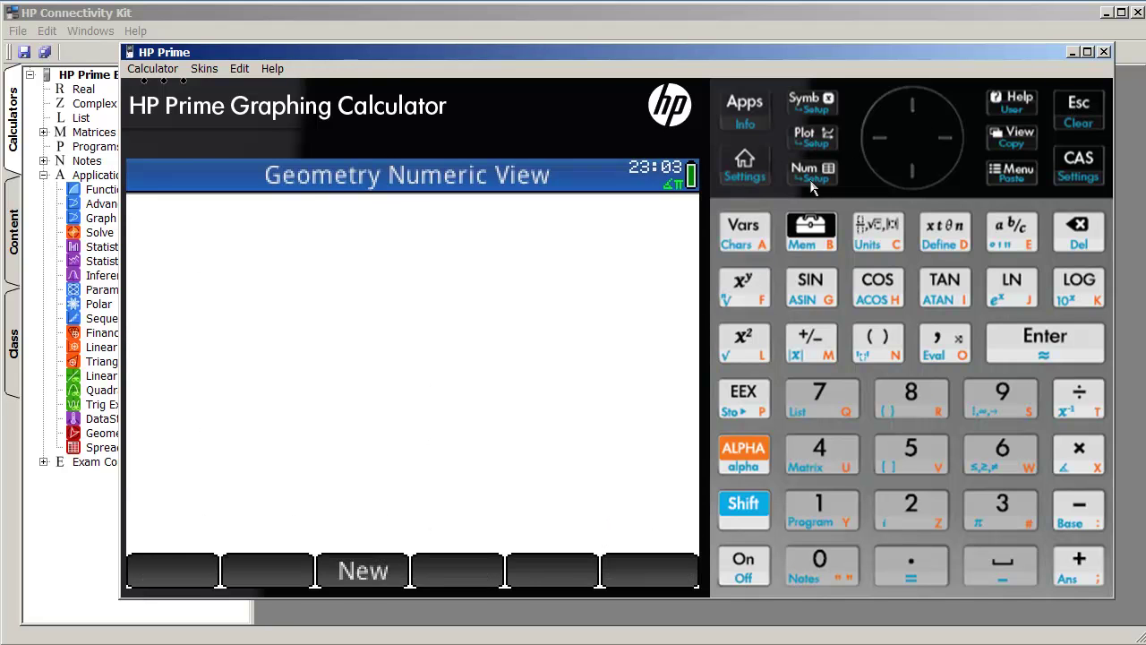
left_click(1012, 170)
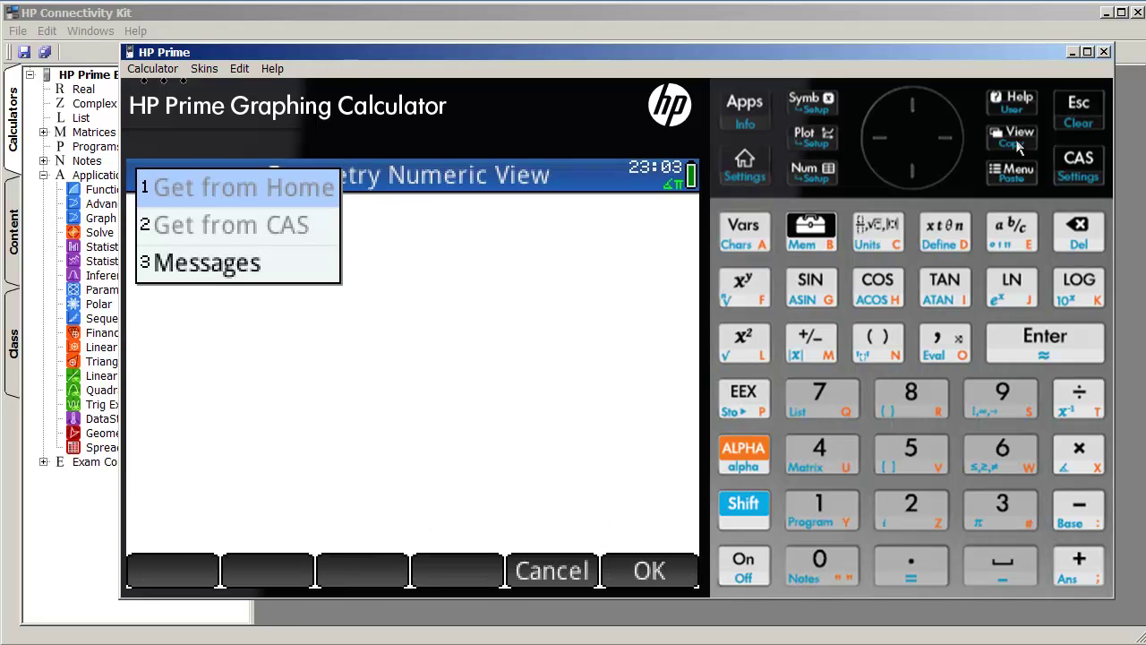
left_click(1094, 117)
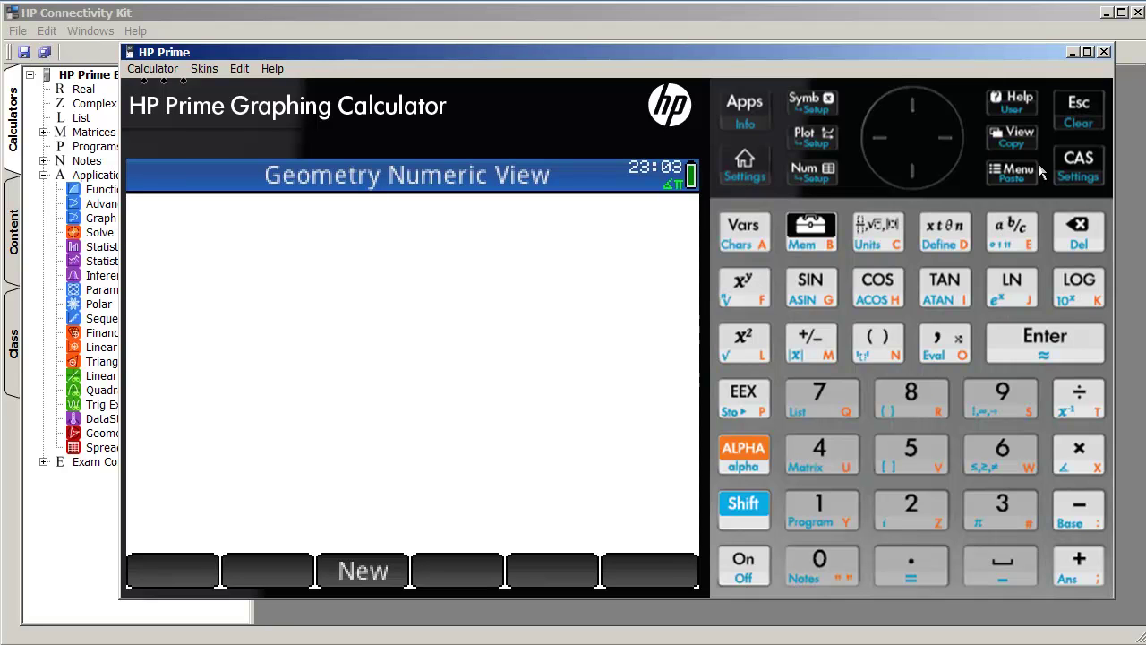
On the Home screen evaluate 4, then 9, then Ans/6 to get 1.5
left_click(750, 168)
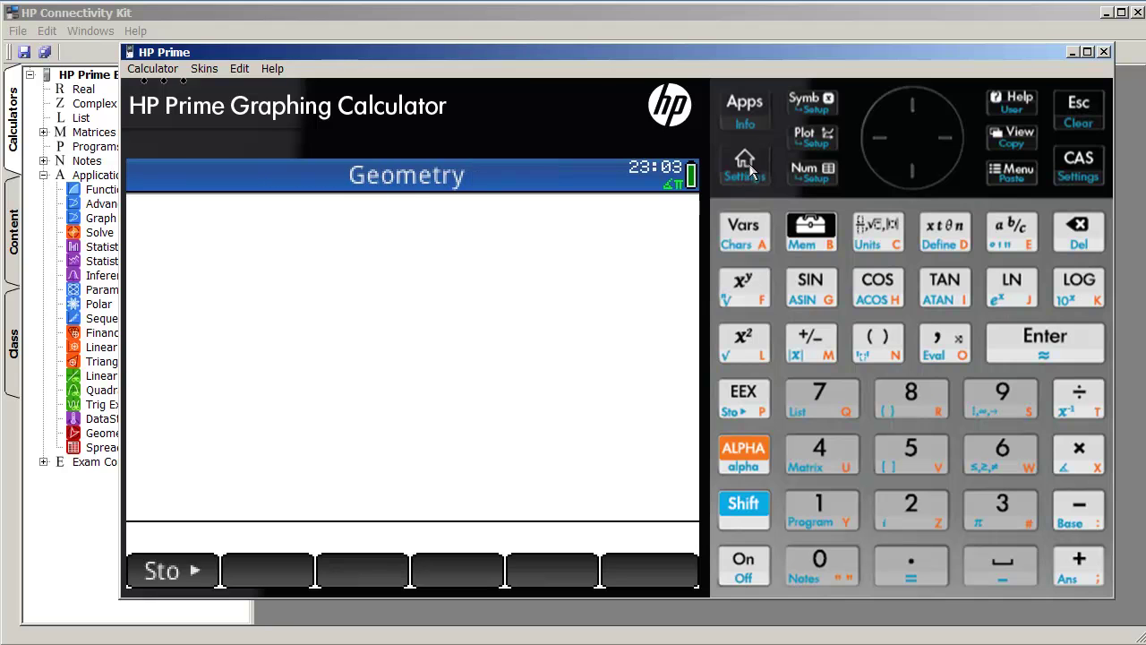
left_click(826, 445)
key("Return")
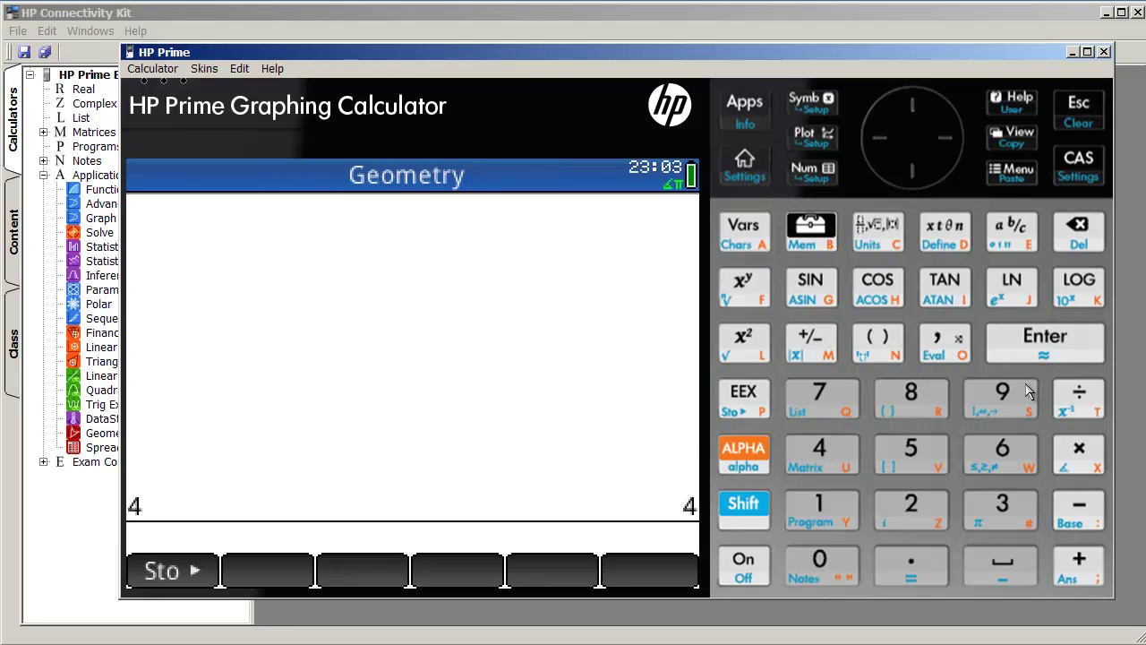
left_click(1028, 391)
left_click(1039, 345)
left_click(1083, 399)
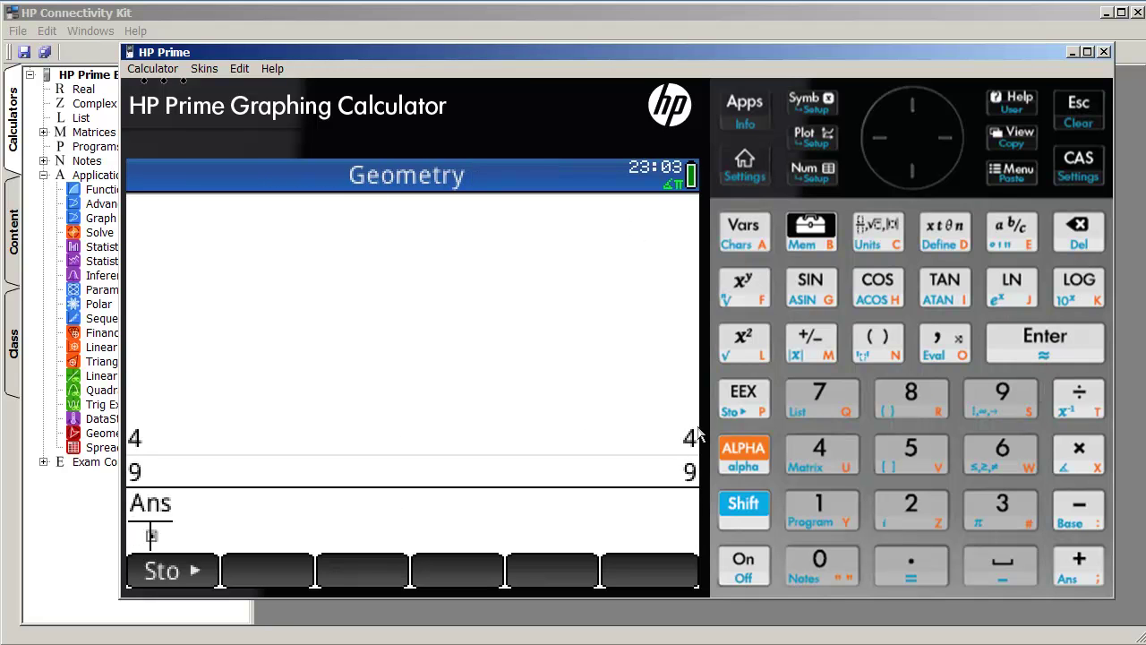
left_click(1001, 452)
left_click(1046, 349)
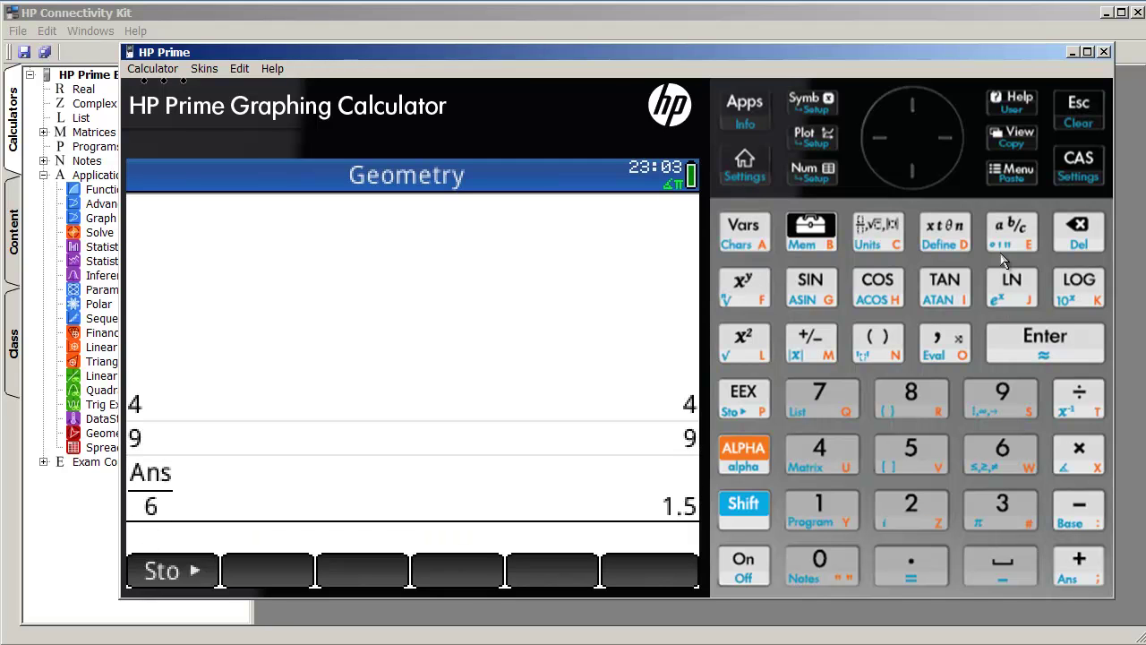
Switch to CAS view, exit it, and bring up the Application Library
left_click(1073, 176)
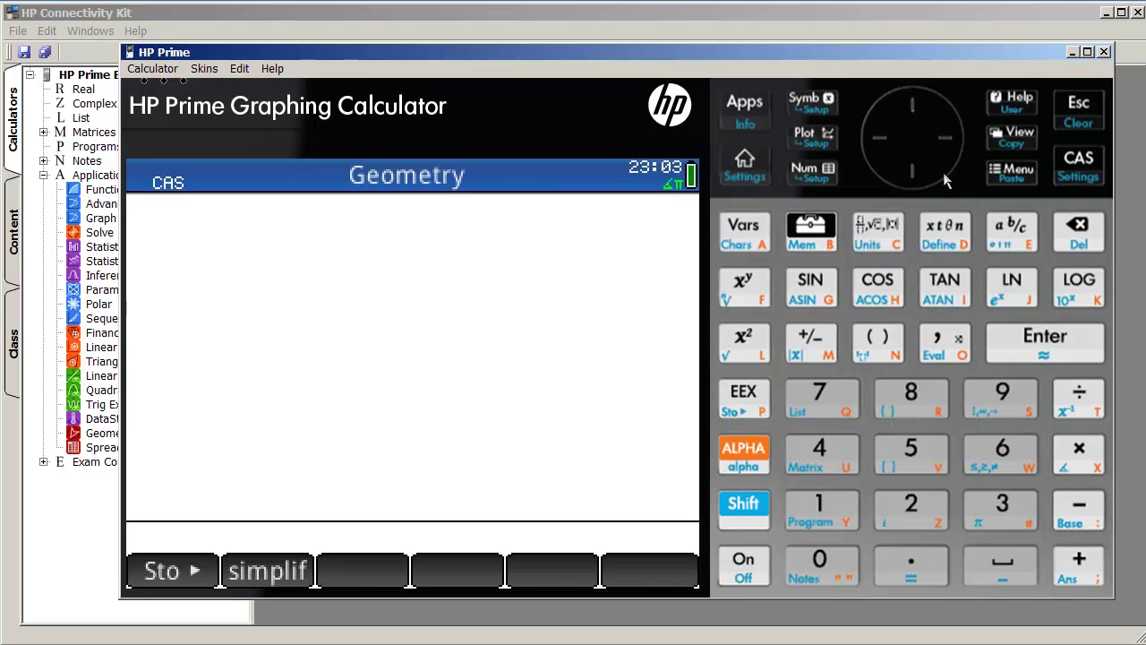
left_click(1078, 106)
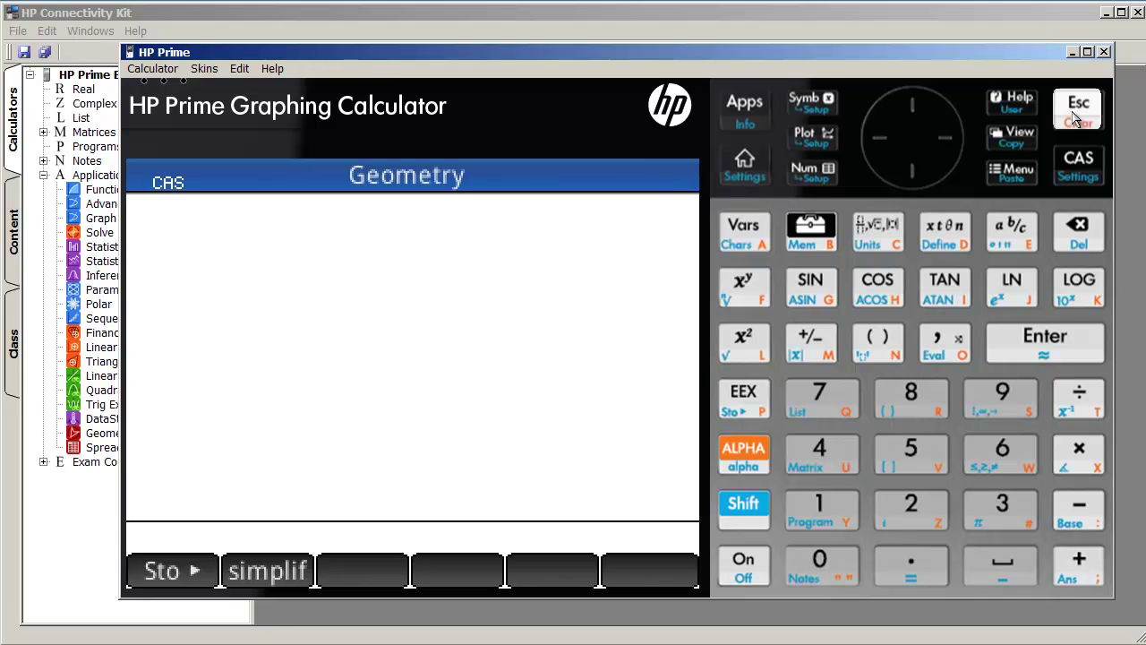
left_click(752, 133)
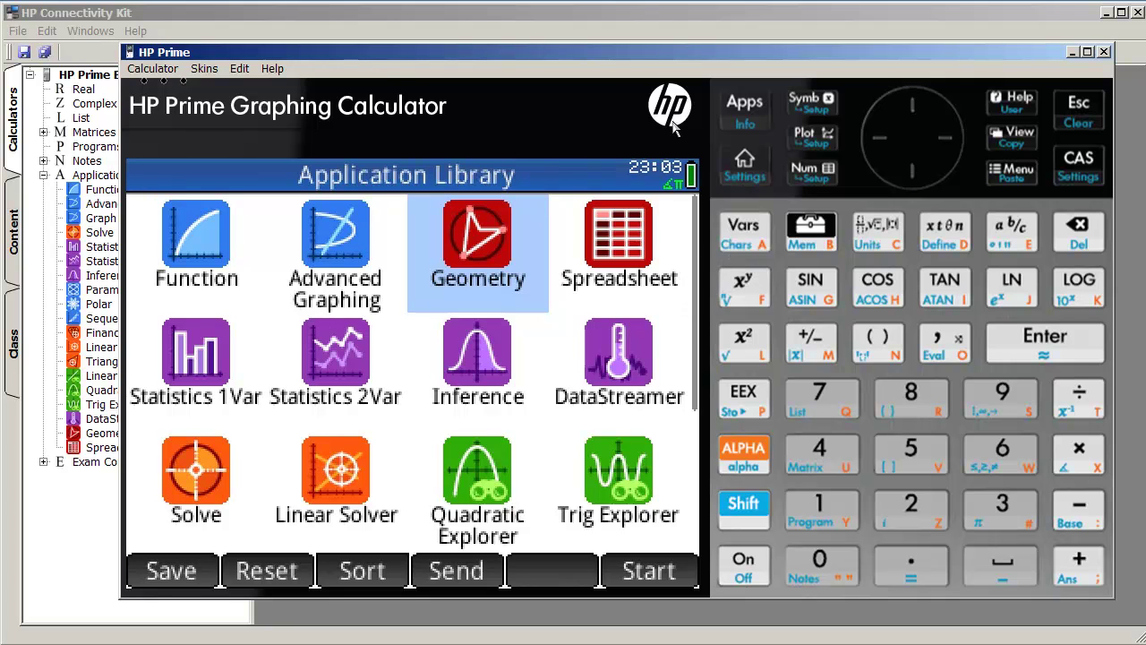
Switch twice between Function (F1 = X^2*3*X) and Advanced Graphing (V1 = X ≤ Y²) via the library
left_click(215, 269)
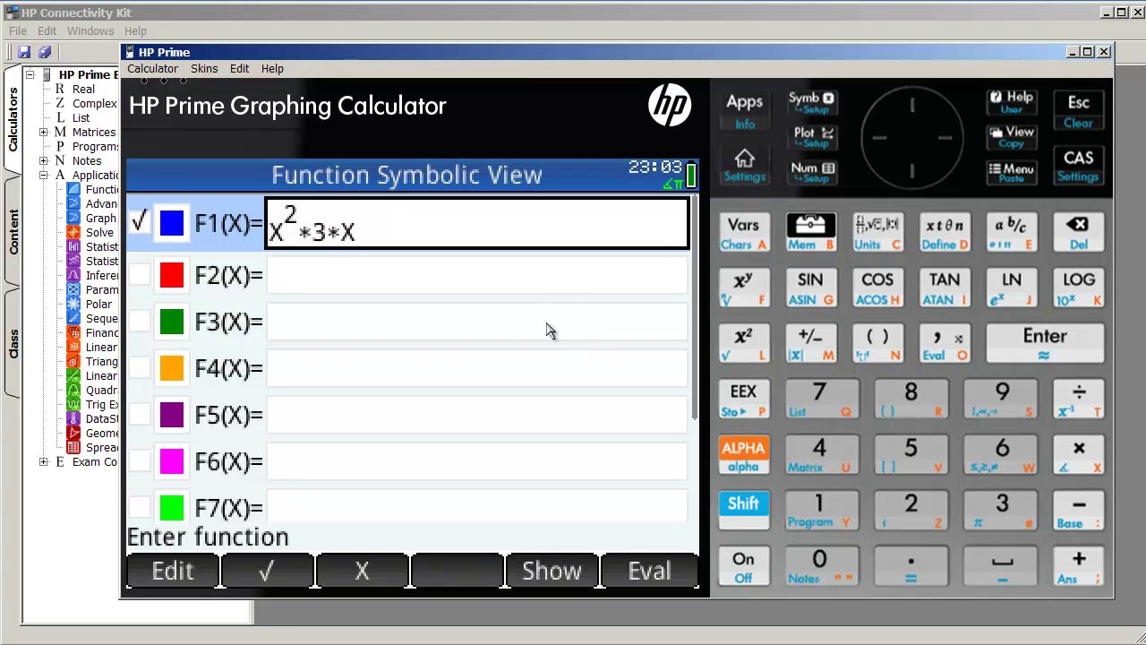
left_click(742, 104)
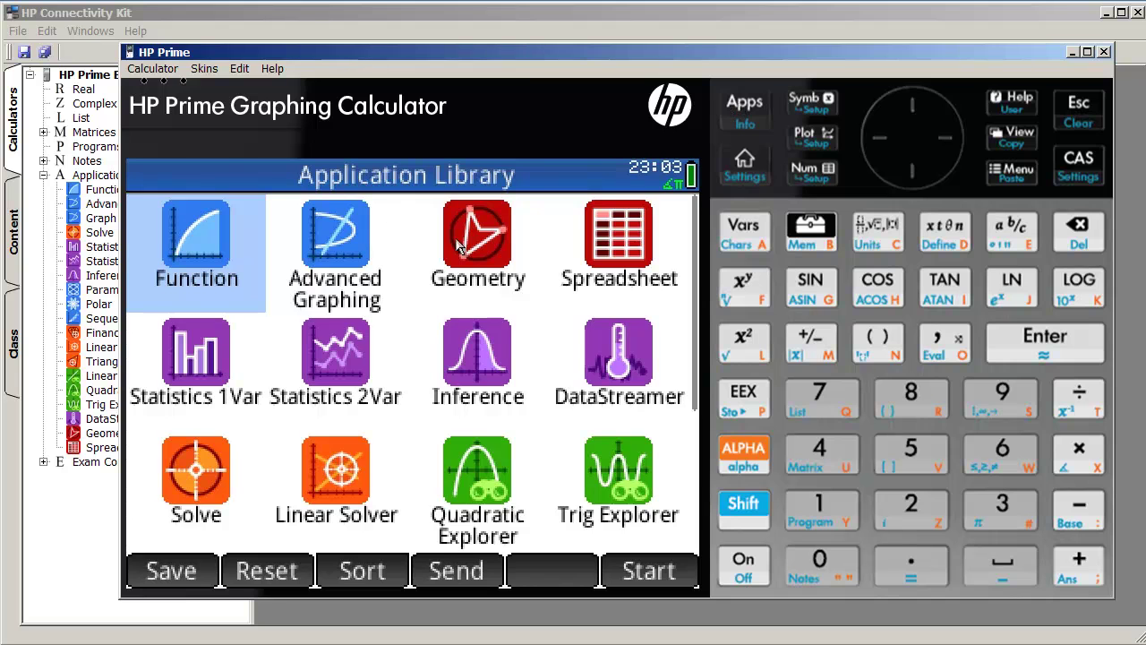
left_click(358, 234)
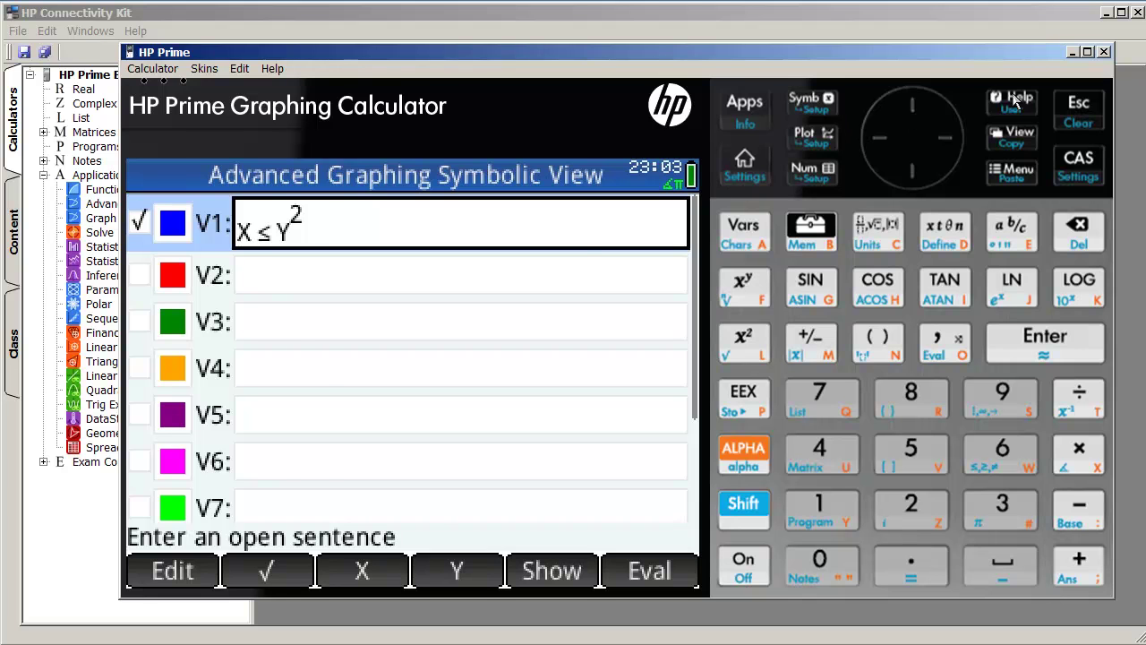
left_click(752, 104)
left_click(201, 249)
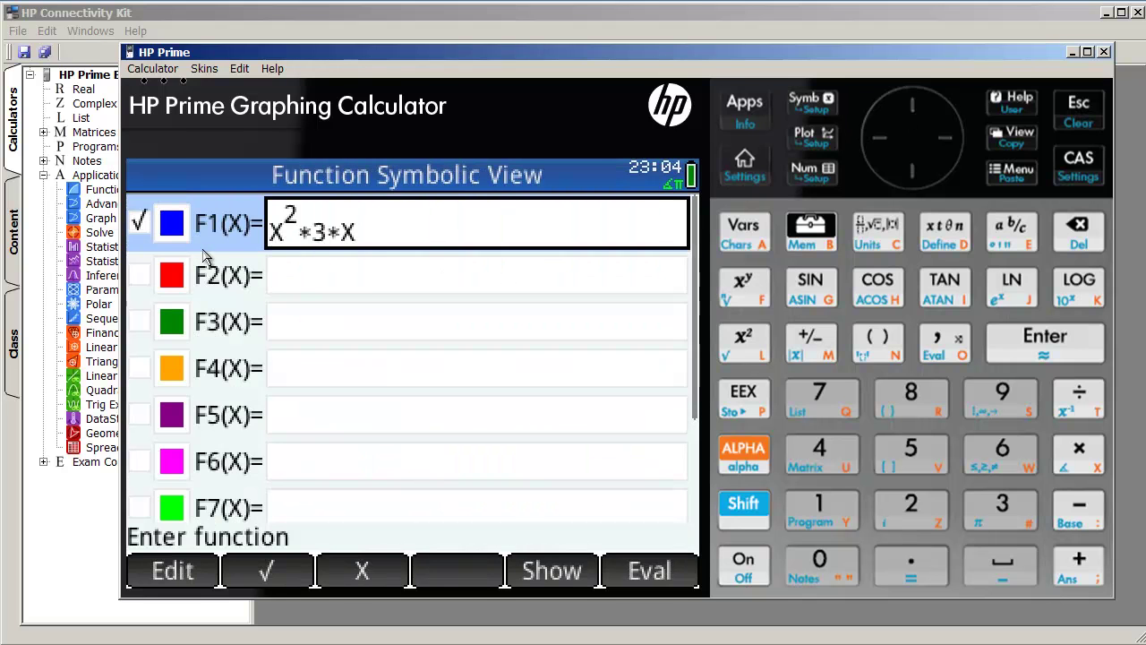
left_click(748, 105)
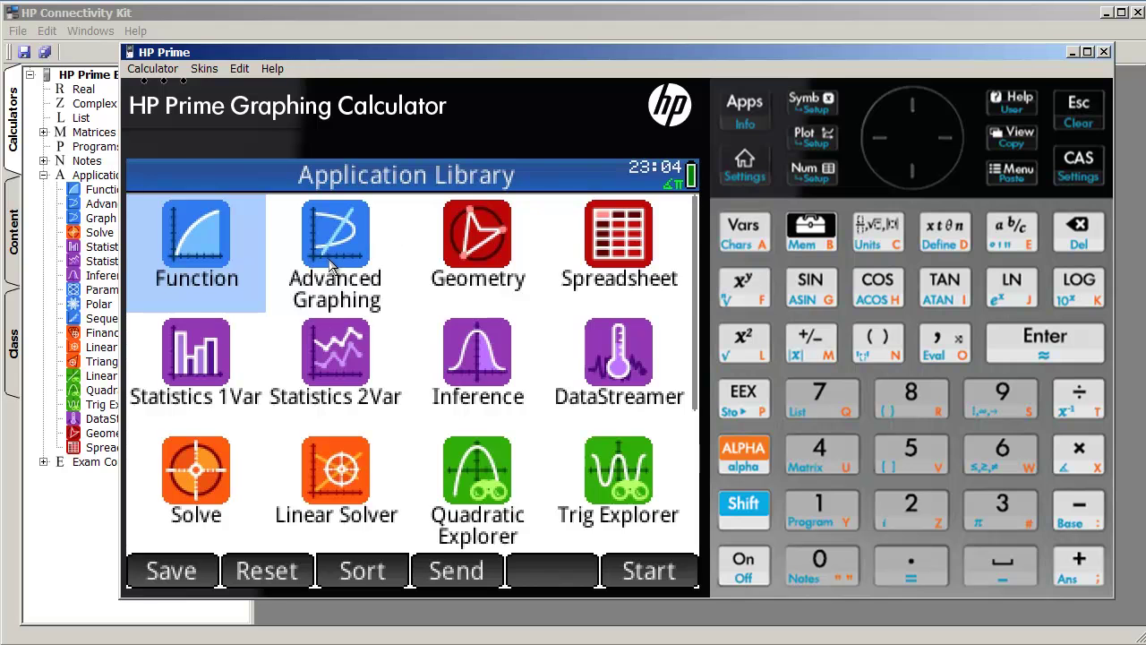
left_click(343, 283)
left_click(758, 107)
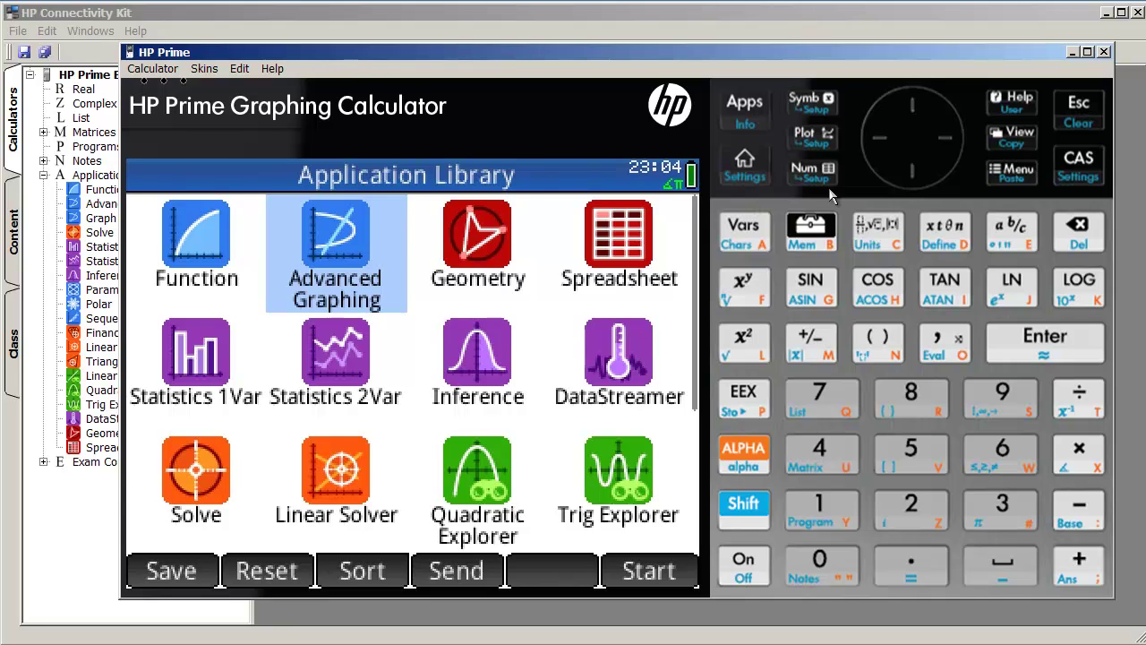
Go to the home screen and briefly open the Program Catalog with Shift+1
left_click(1079, 110)
left_click(749, 515)
left_click(819, 512)
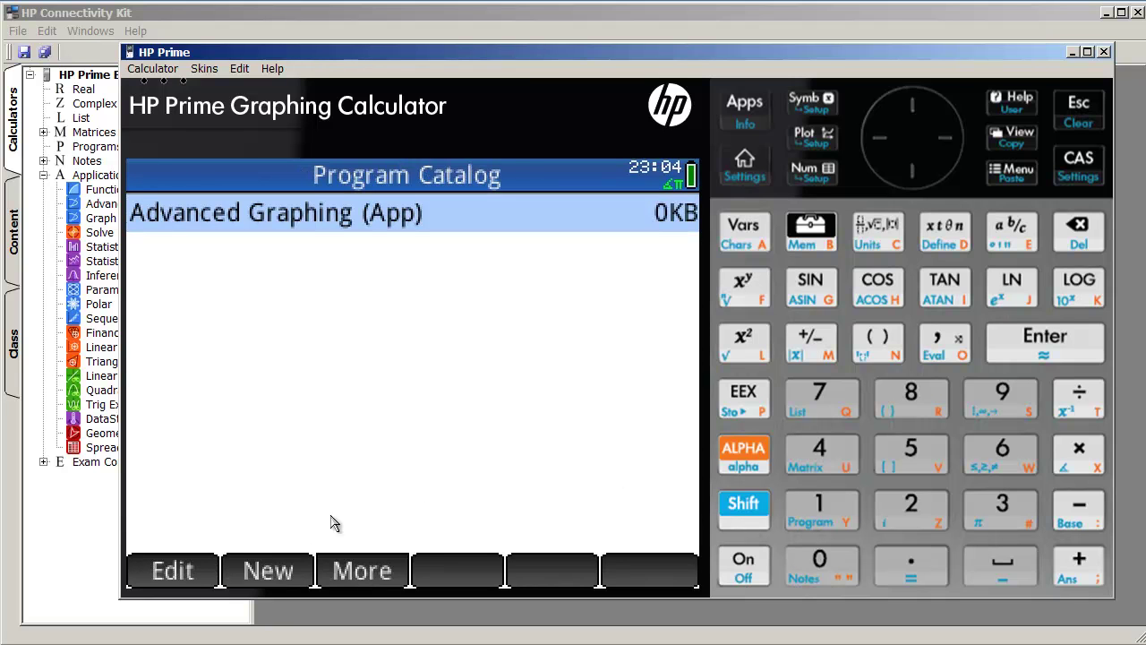
left_click(1074, 105)
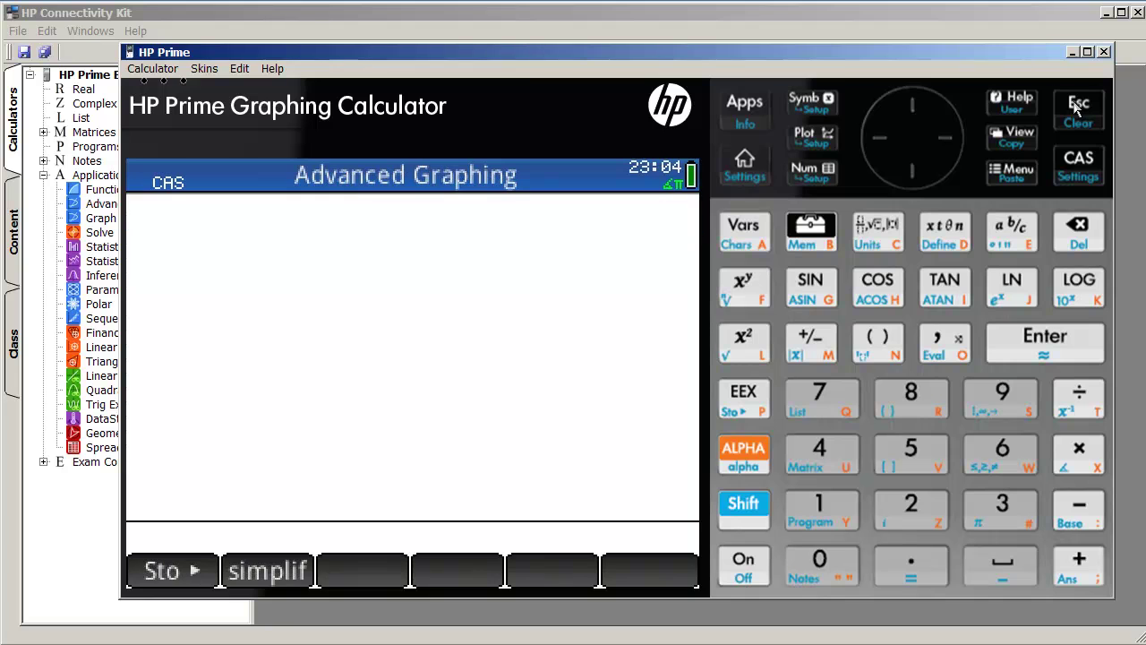
Reopen the Program Catalog and view the Advanced Graphing (App) program's EXPORT template
left_click(765, 513)
left_click(793, 520)
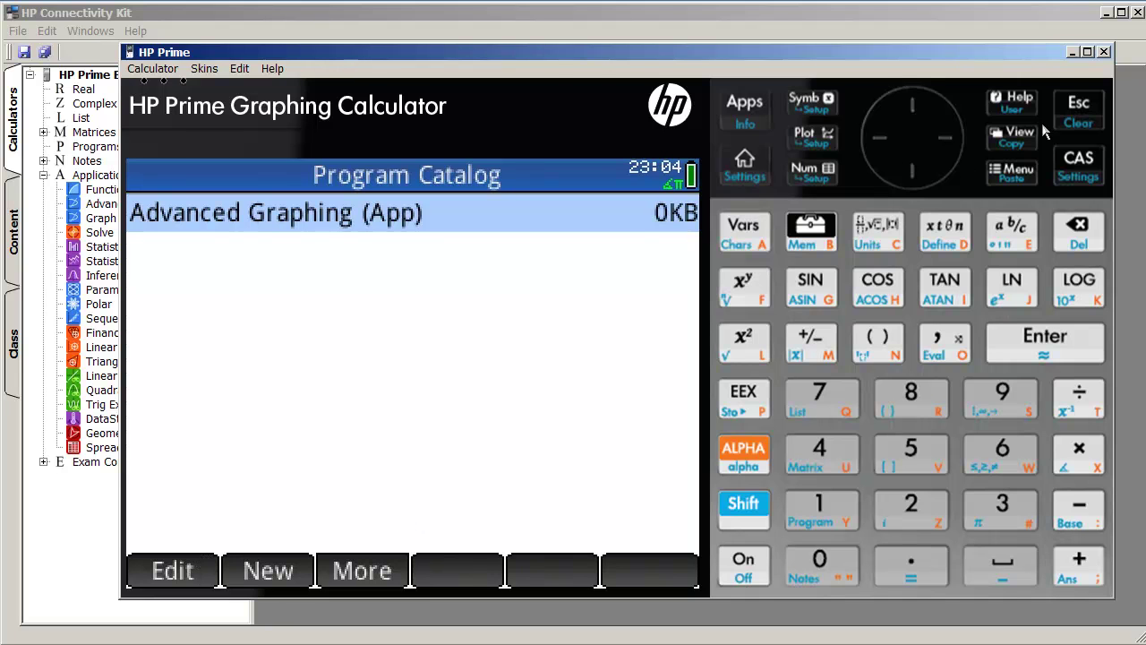
left_click(197, 570)
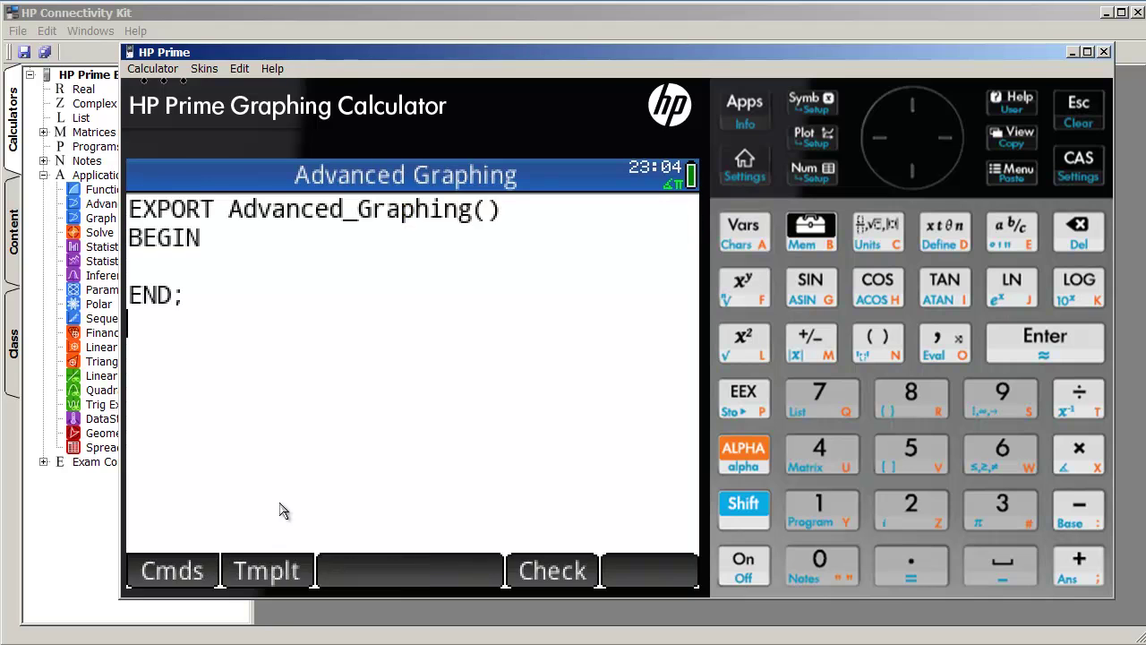
left_click(1103, 107)
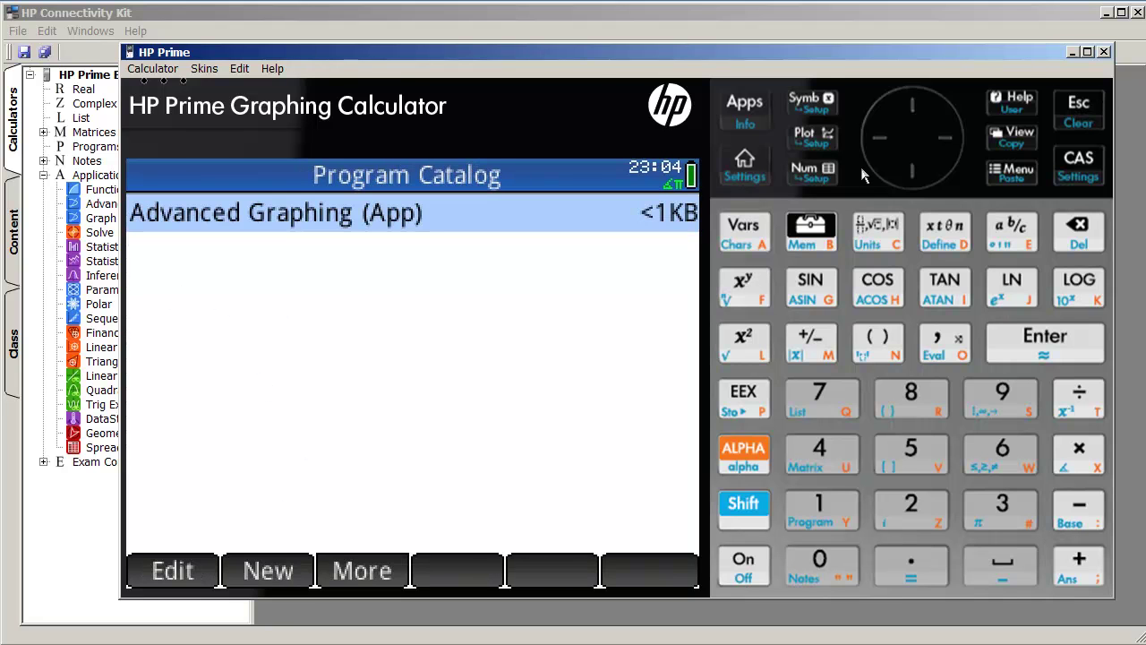
Create a new program named HELLO
left_click(282, 566)
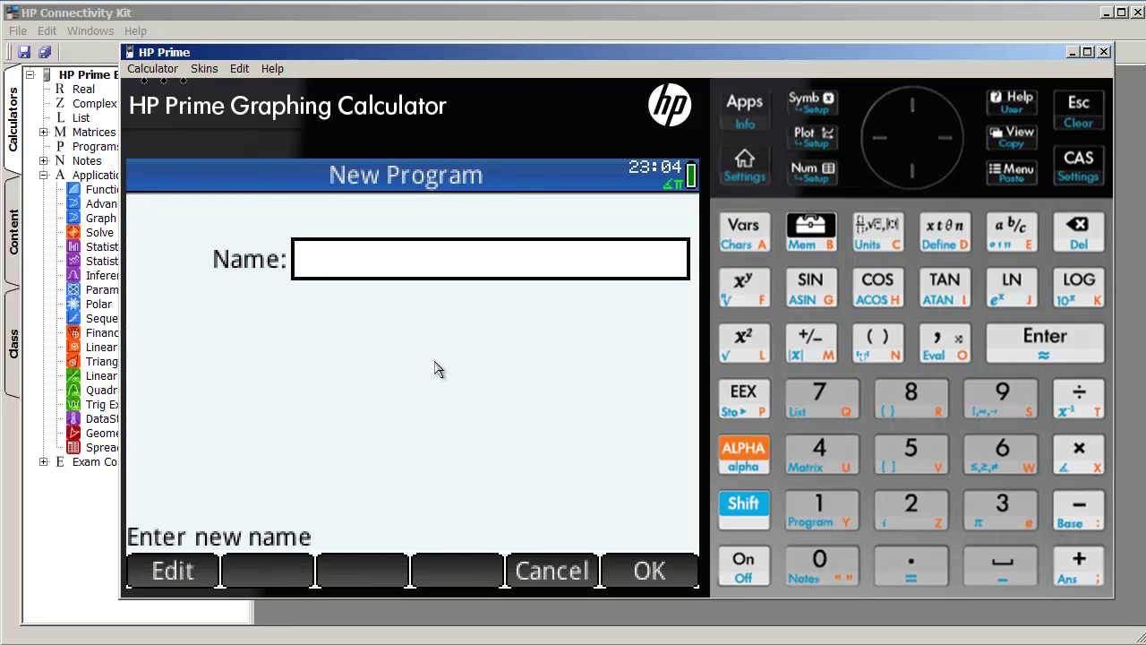
type("HELLO")
key("Return")
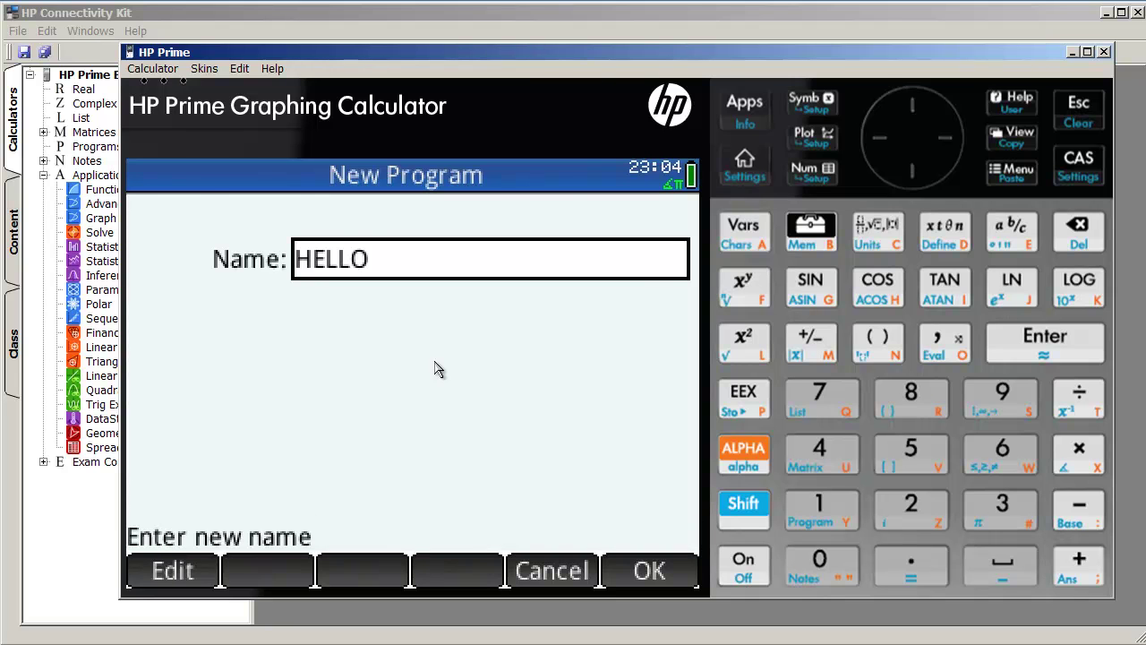
left_click(624, 571)
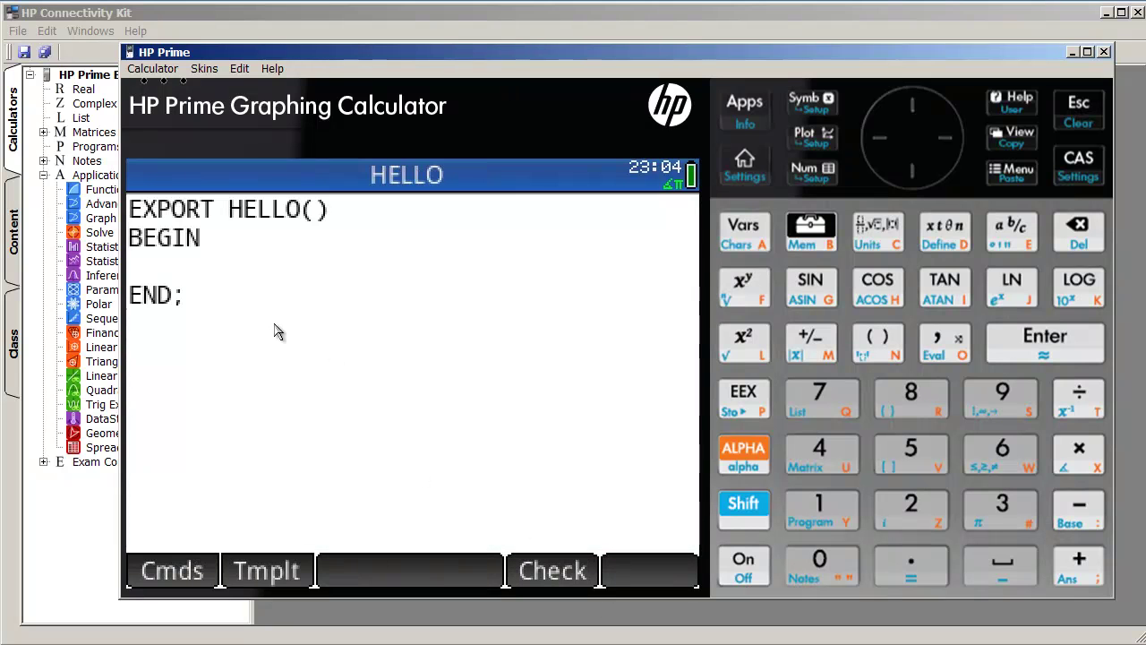
Write msgbox("Hello world"); as the HELLO program body and close the editor
type("msg")
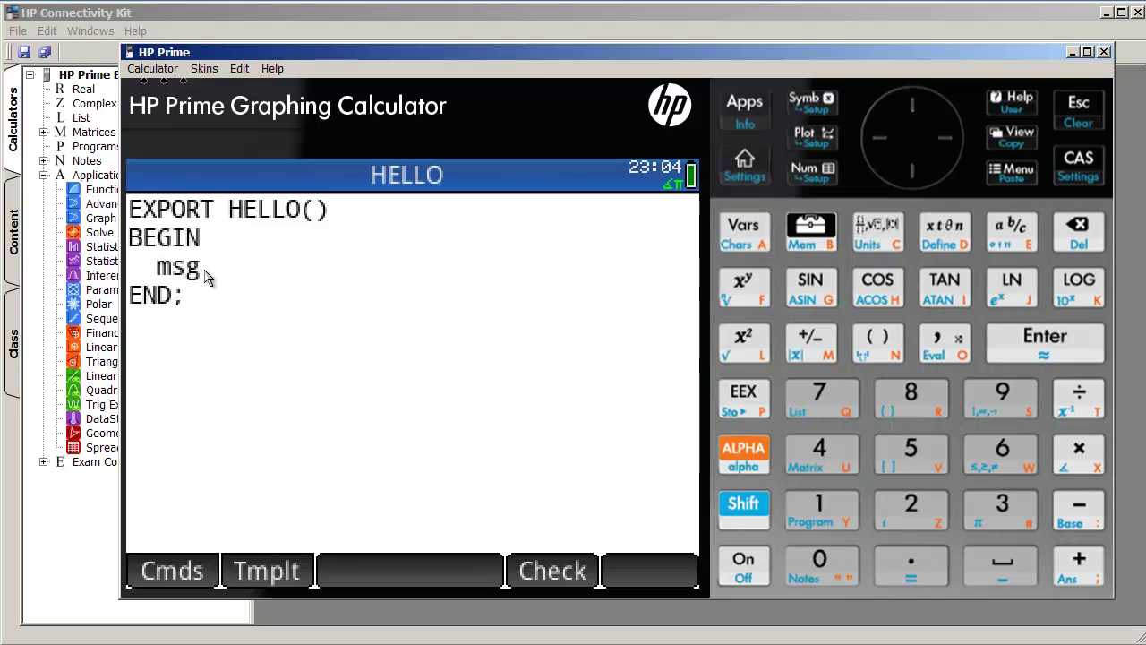
type("box(\"hELL")
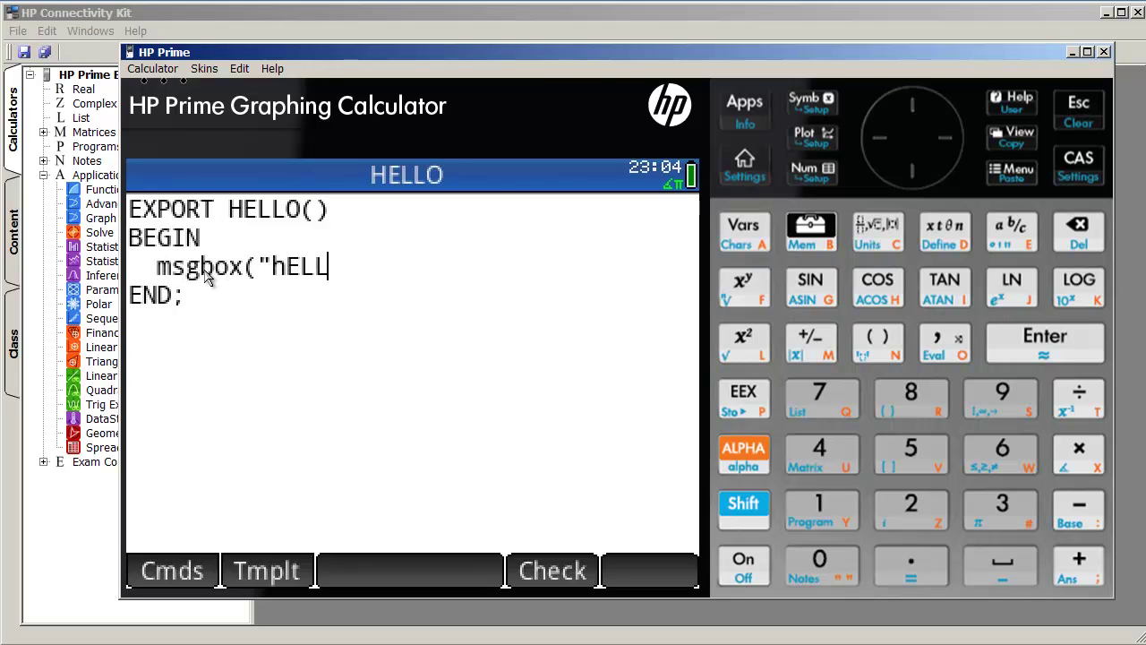
key("BackSpace")
key("BackSpace")
key("BackSpace")
key("BackSpace")
type("Hello")
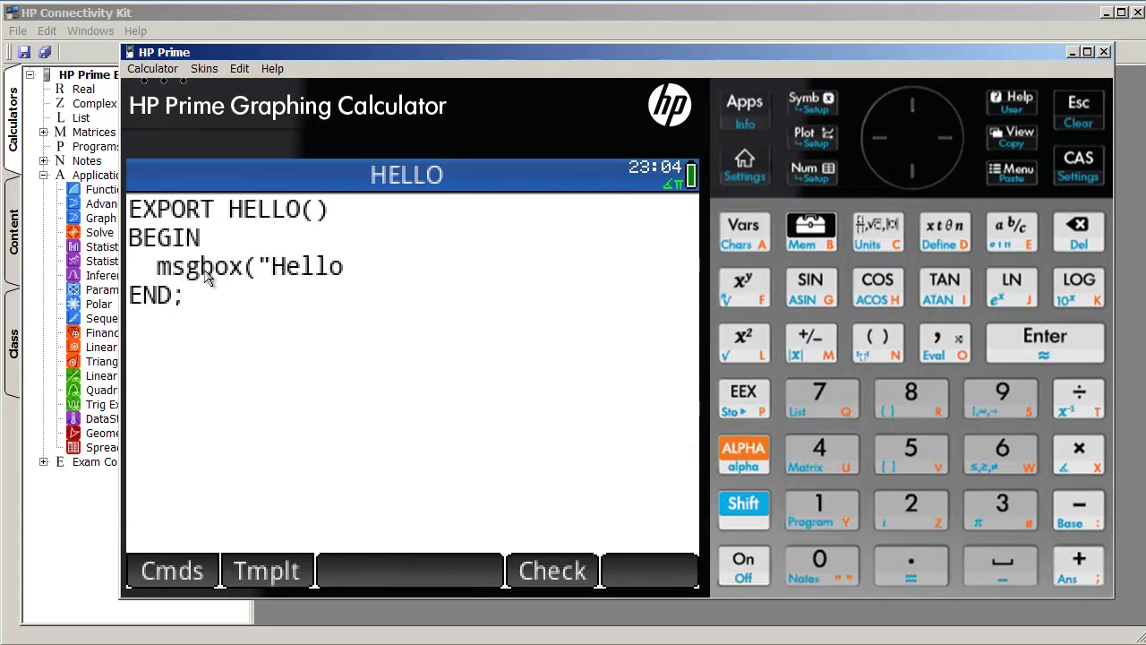
type(" world\");")
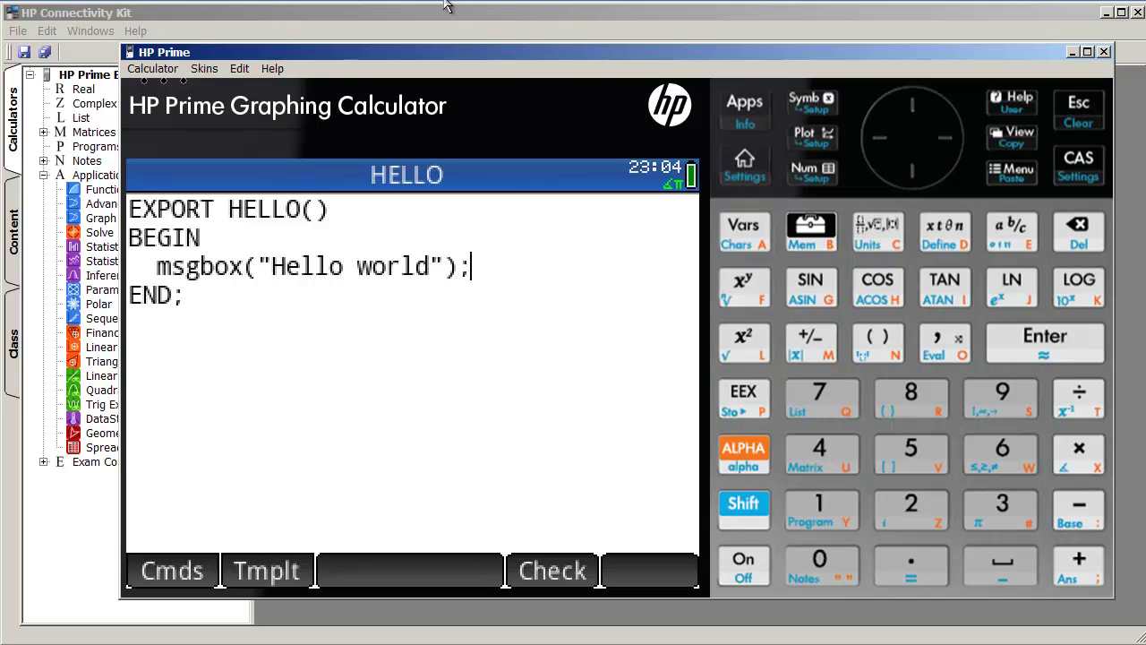
left_click(1066, 115)
Run HELLO from Advanced Graphing through the program catalog and dismiss the Hello world box
left_click(1064, 116)
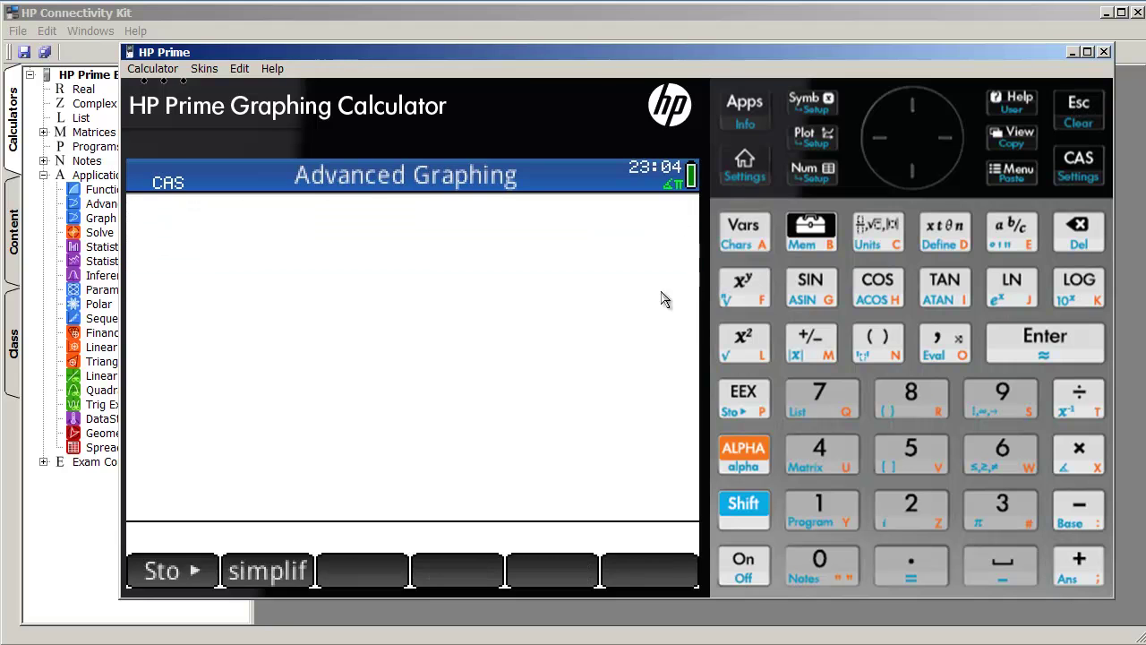
left_click(733, 508)
left_click(820, 514)
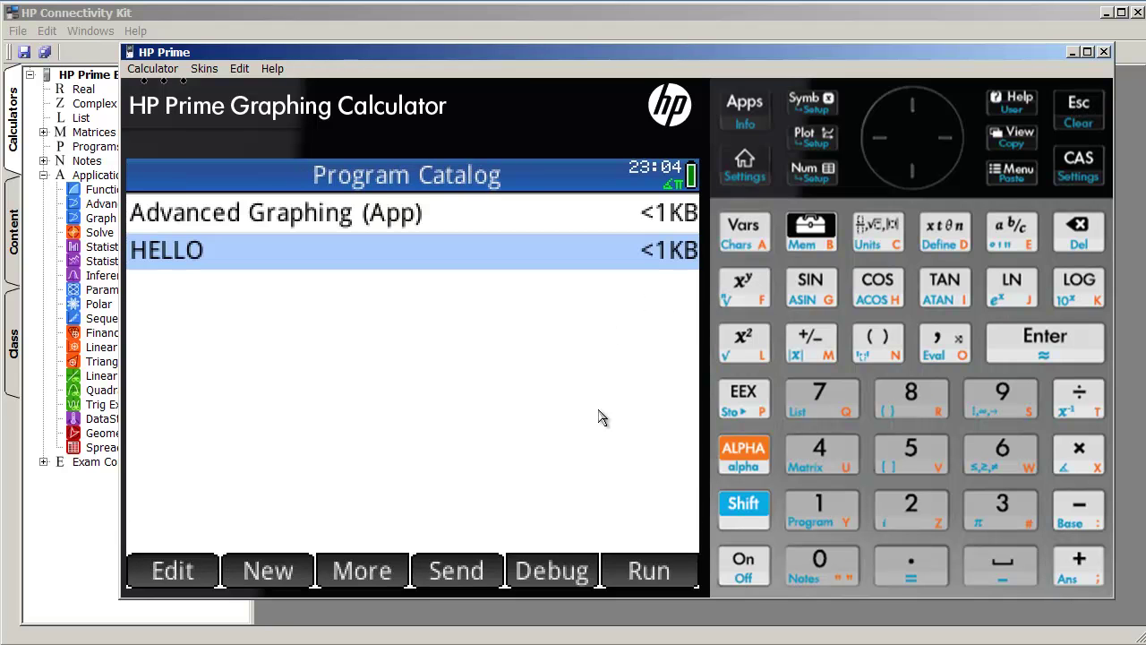
left_click(663, 573)
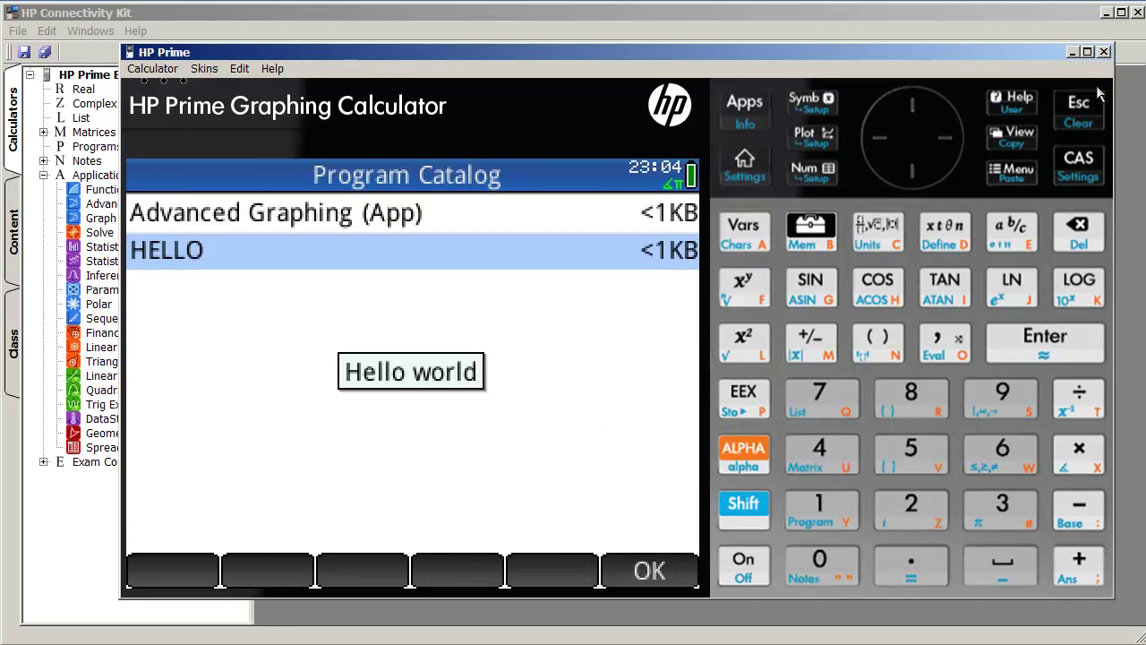
left_click(1094, 114)
left_click(1094, 116)
left_click(1080, 124)
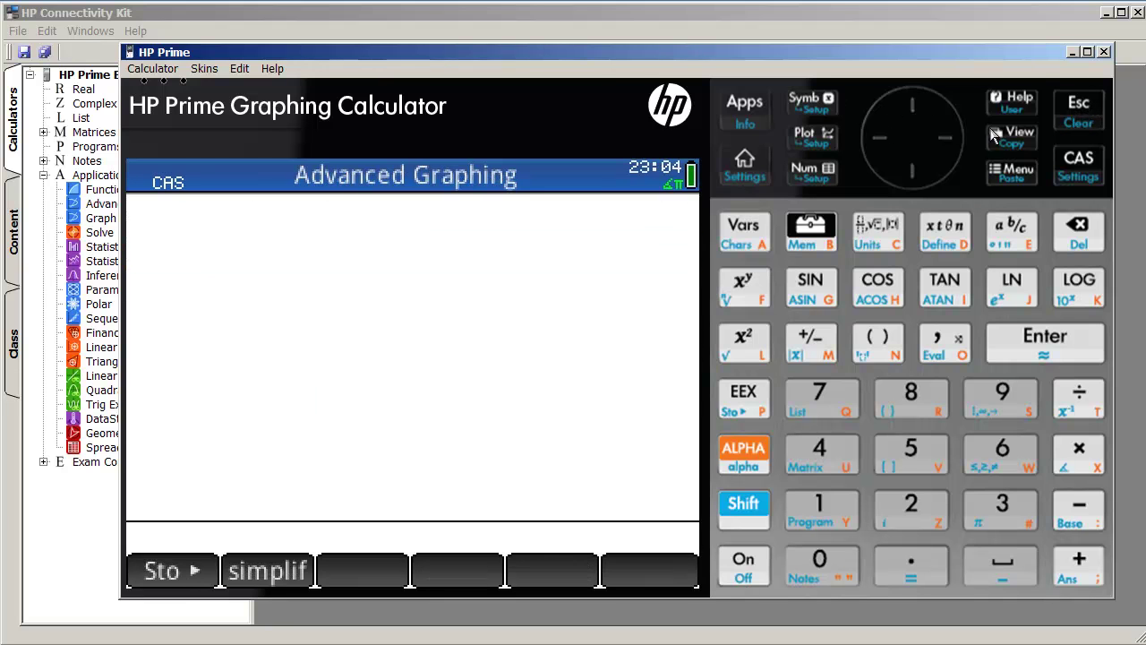
Switch to the Function app, run HELLO again, then dismiss it and return to the Application Library
left_click(763, 111)
left_click(220, 244)
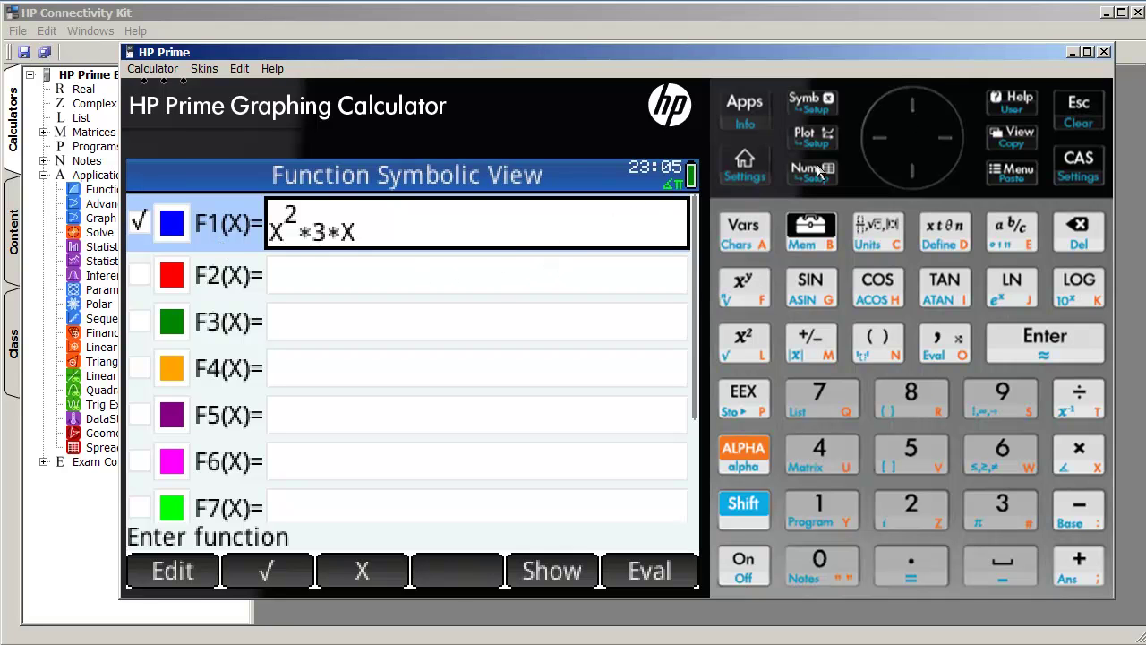
left_click(746, 514)
left_click(810, 515)
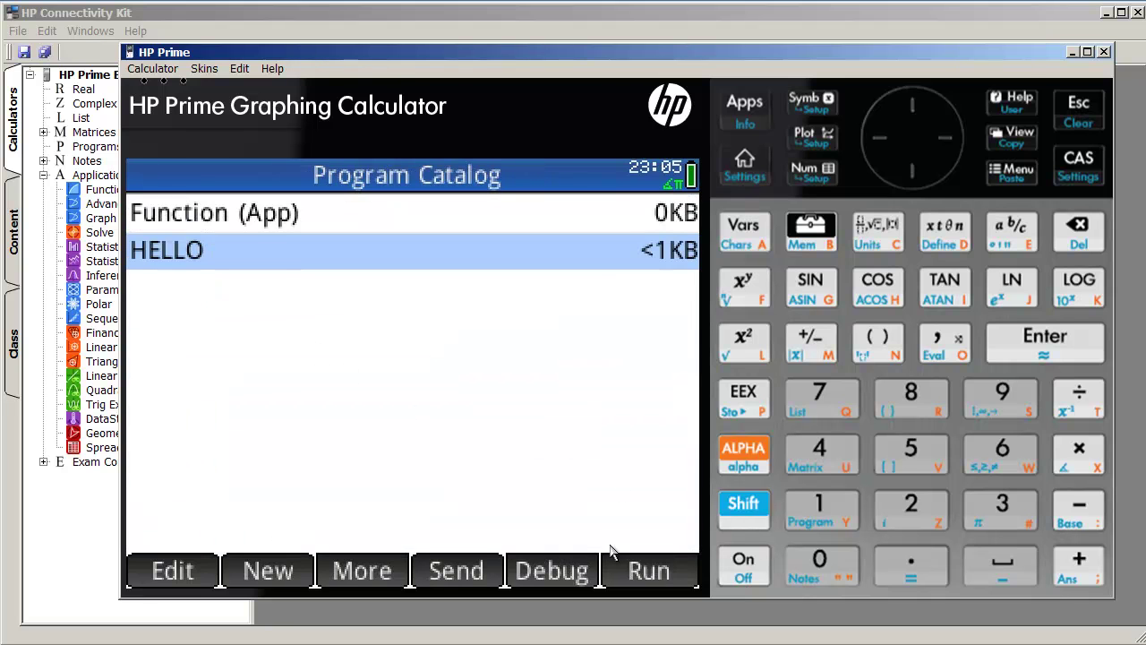
left_click(639, 571)
left_click(1079, 107)
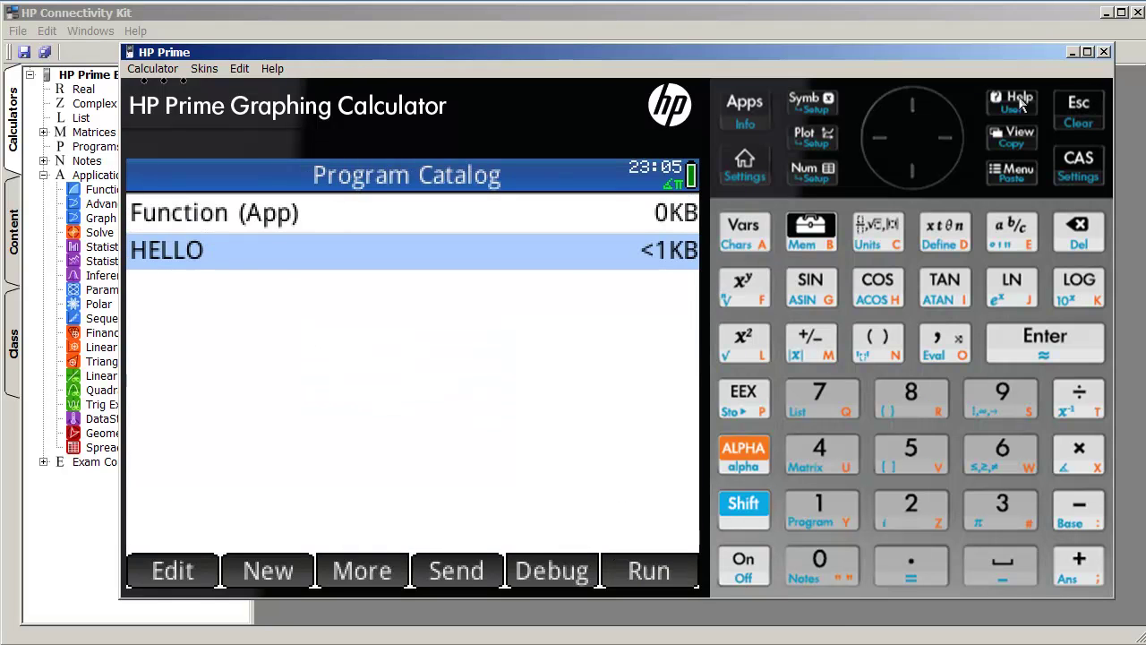
left_click(744, 108)
scroll(563, 366, "down", 1)
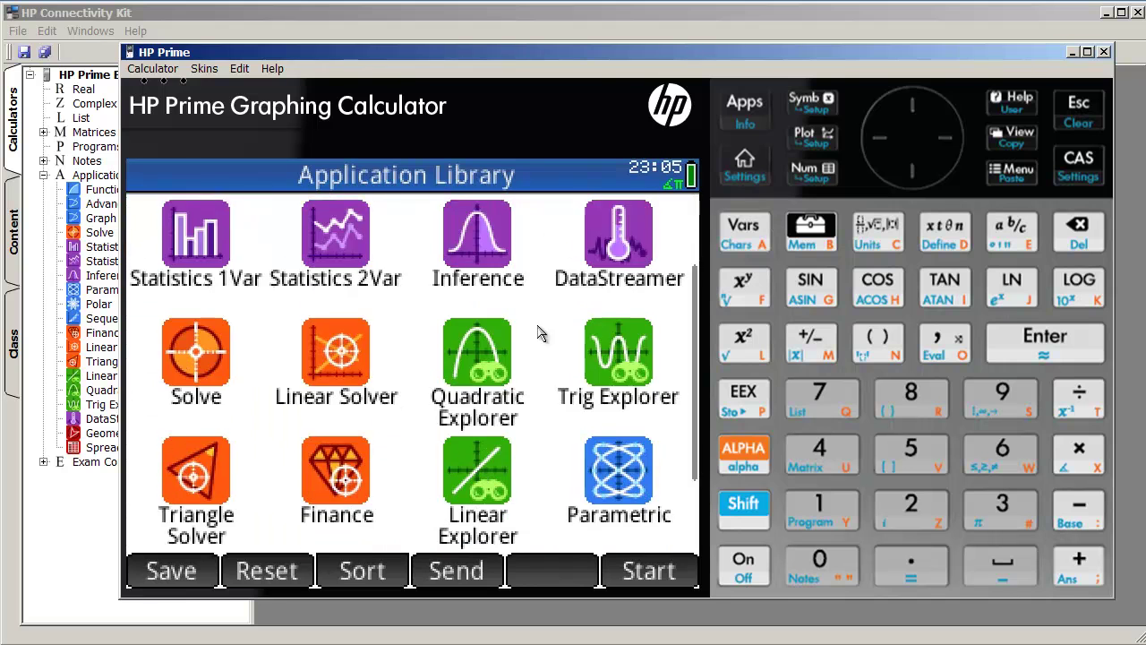
scroll(539, 328, "up", 1)
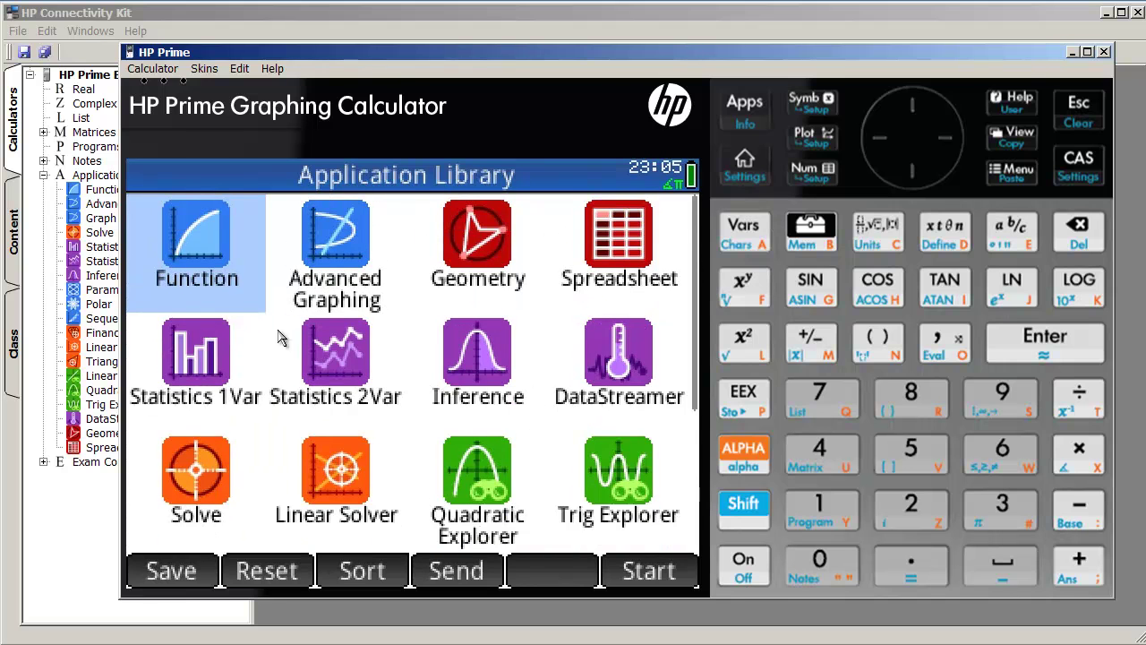
scroll(391, 304, "down", 1)
scroll(391, 304, "down", 2)
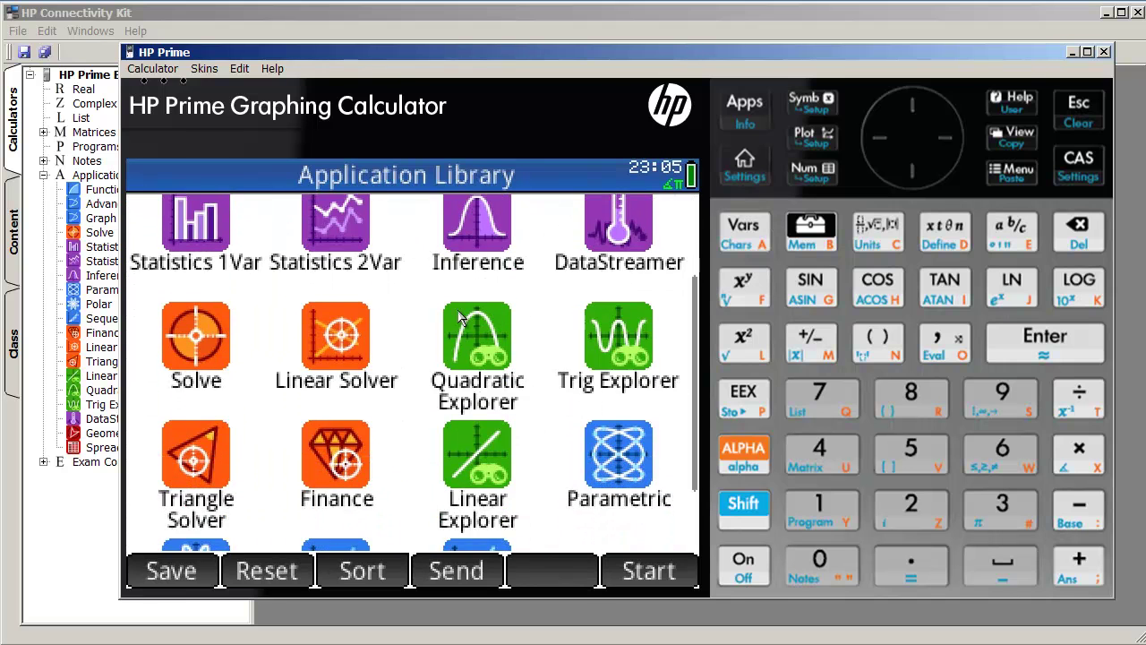
scroll(419, 287, "up", 2)
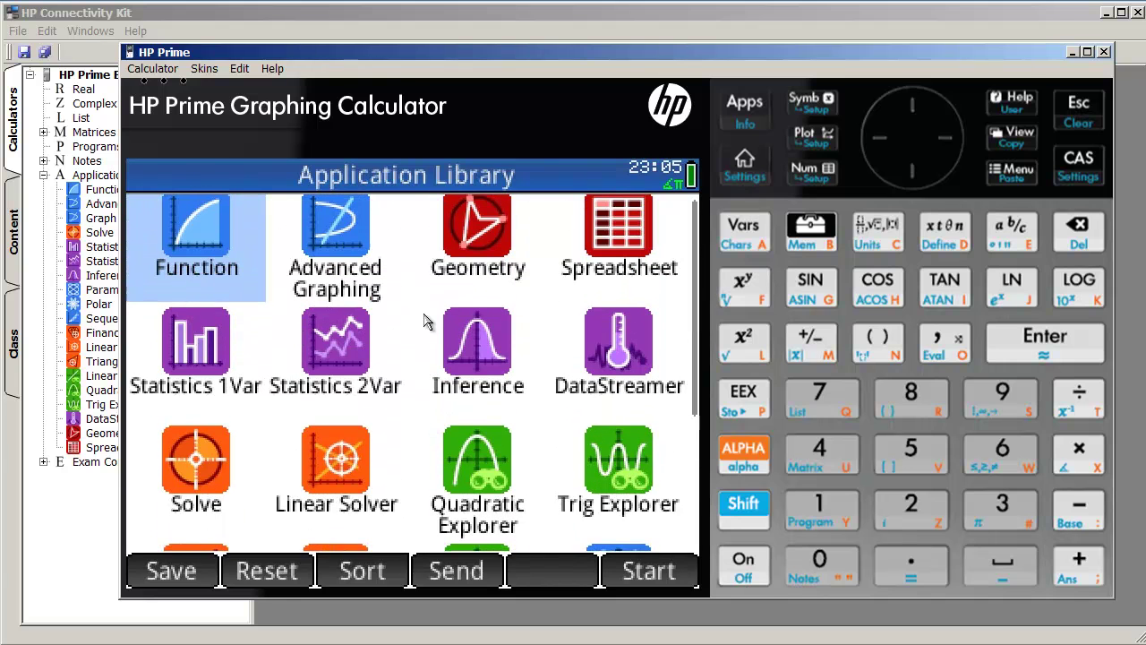